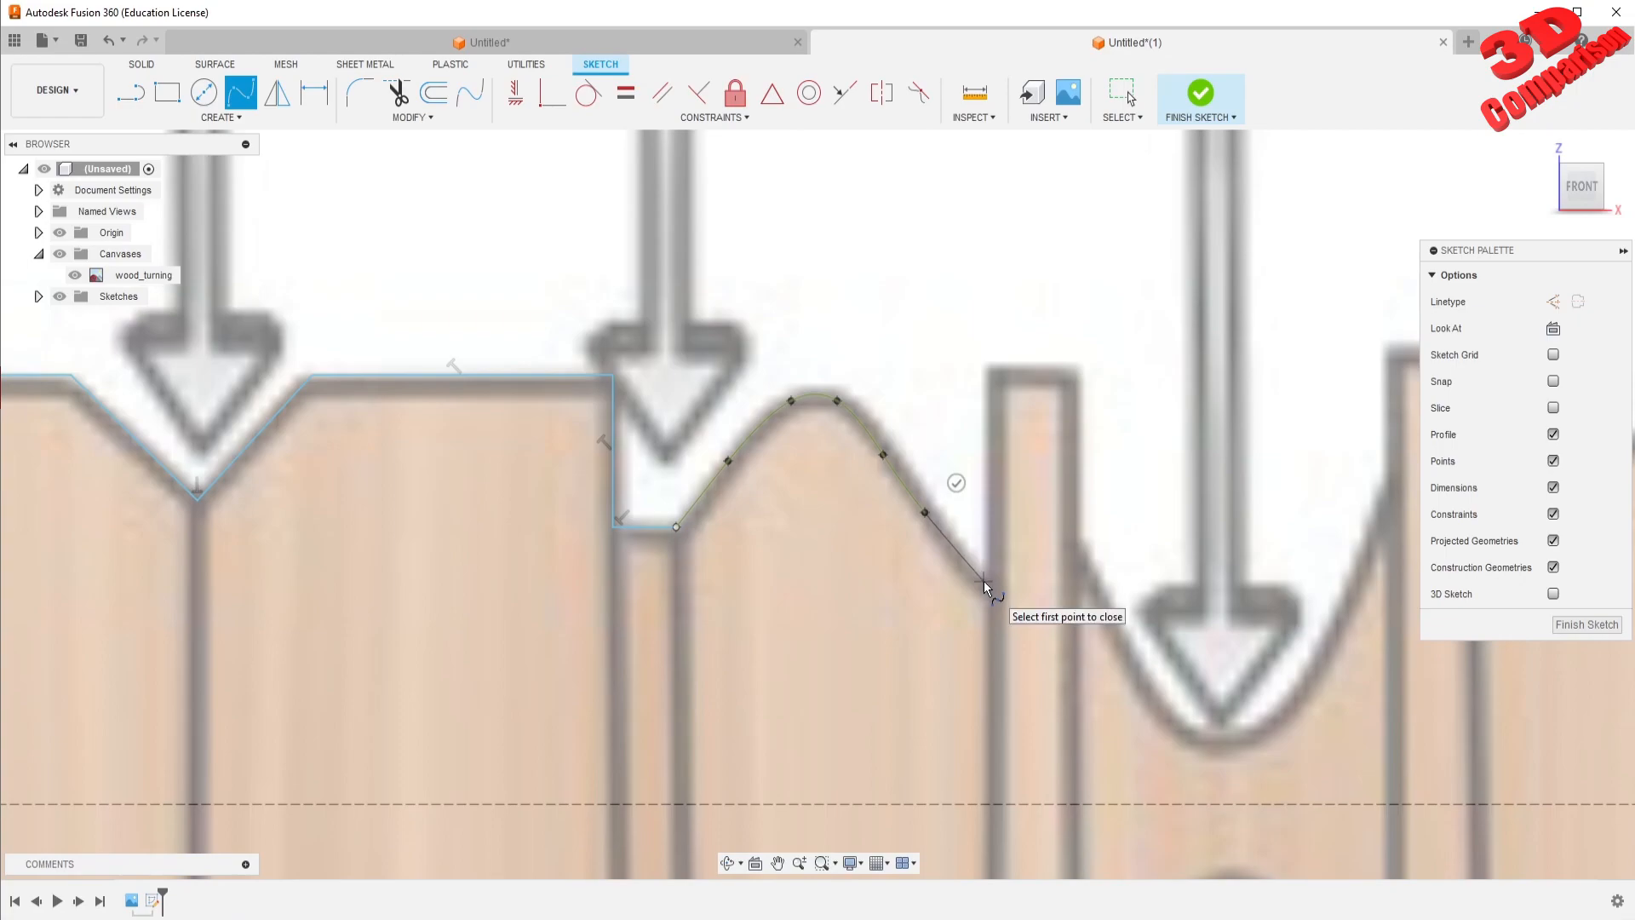
Finish the bead spline and outline the narrow collar before the Cove with three lines, its top edge about 7.6 mm wide
left_click(1014, 551)
key("l")
left_click(985, 581)
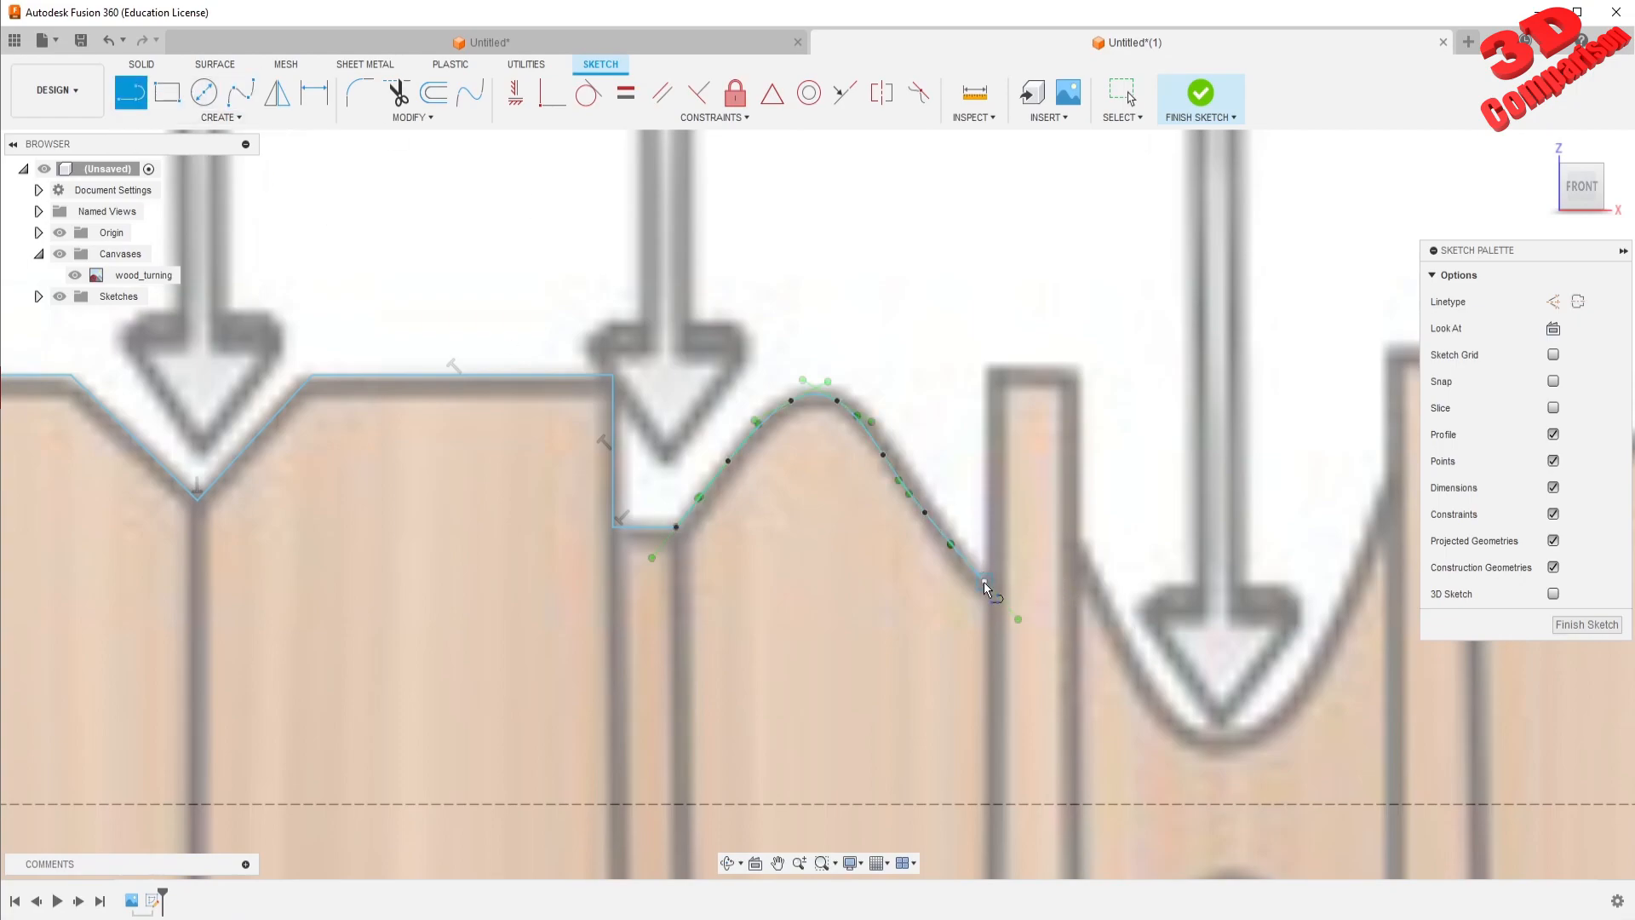
left_click(985, 366)
left_click(1076, 368)
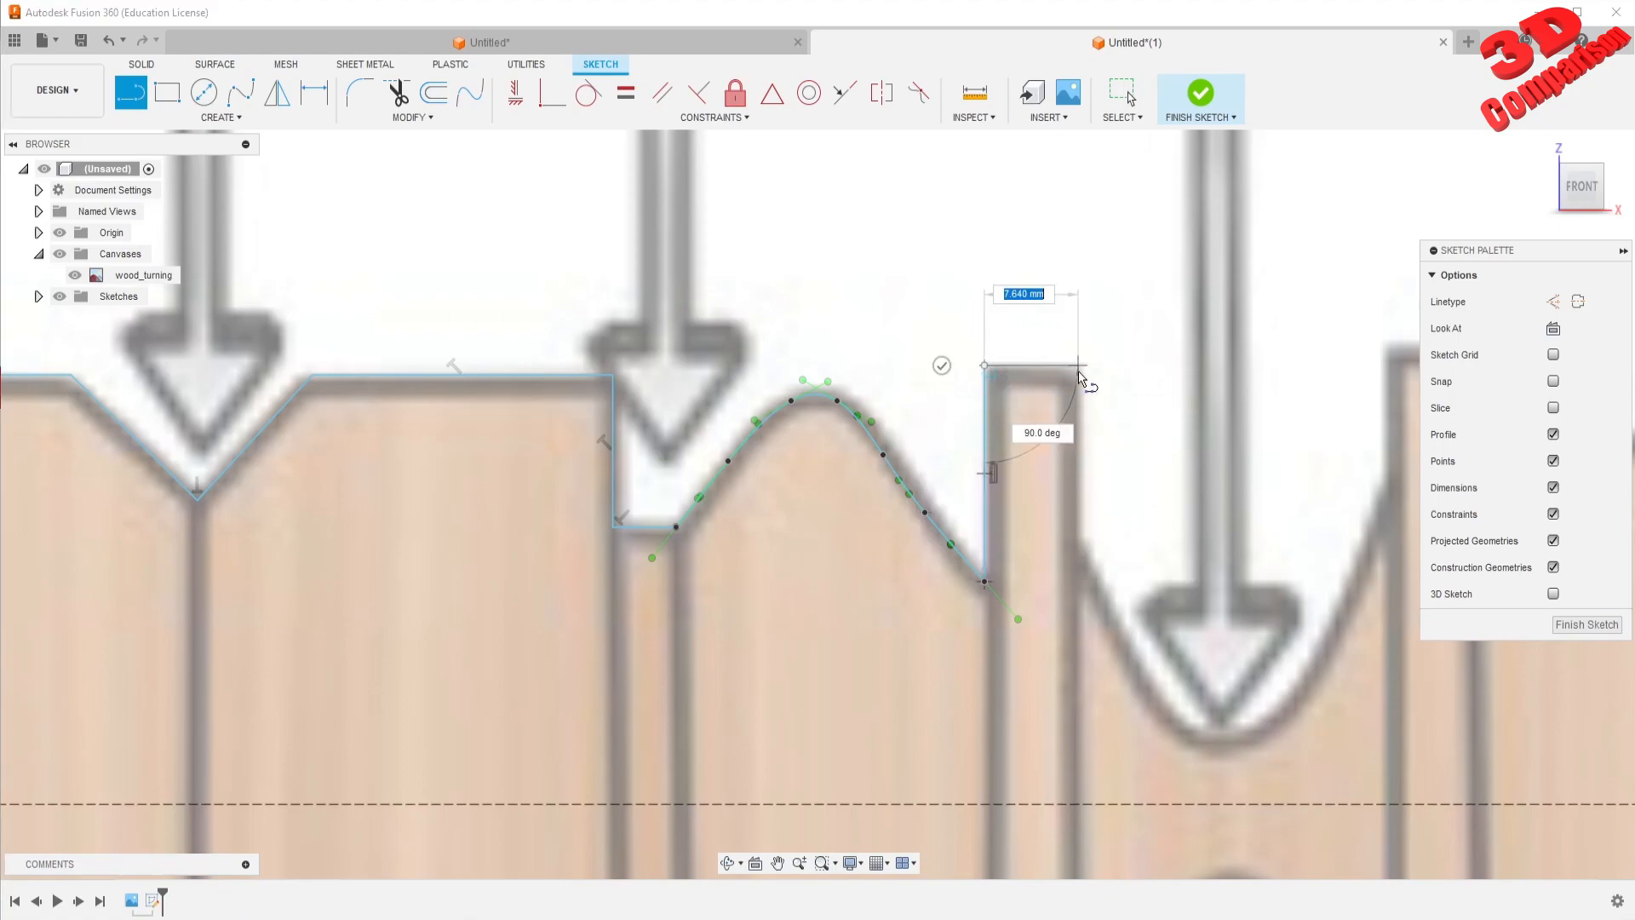
left_click(1079, 550)
key("Escape")
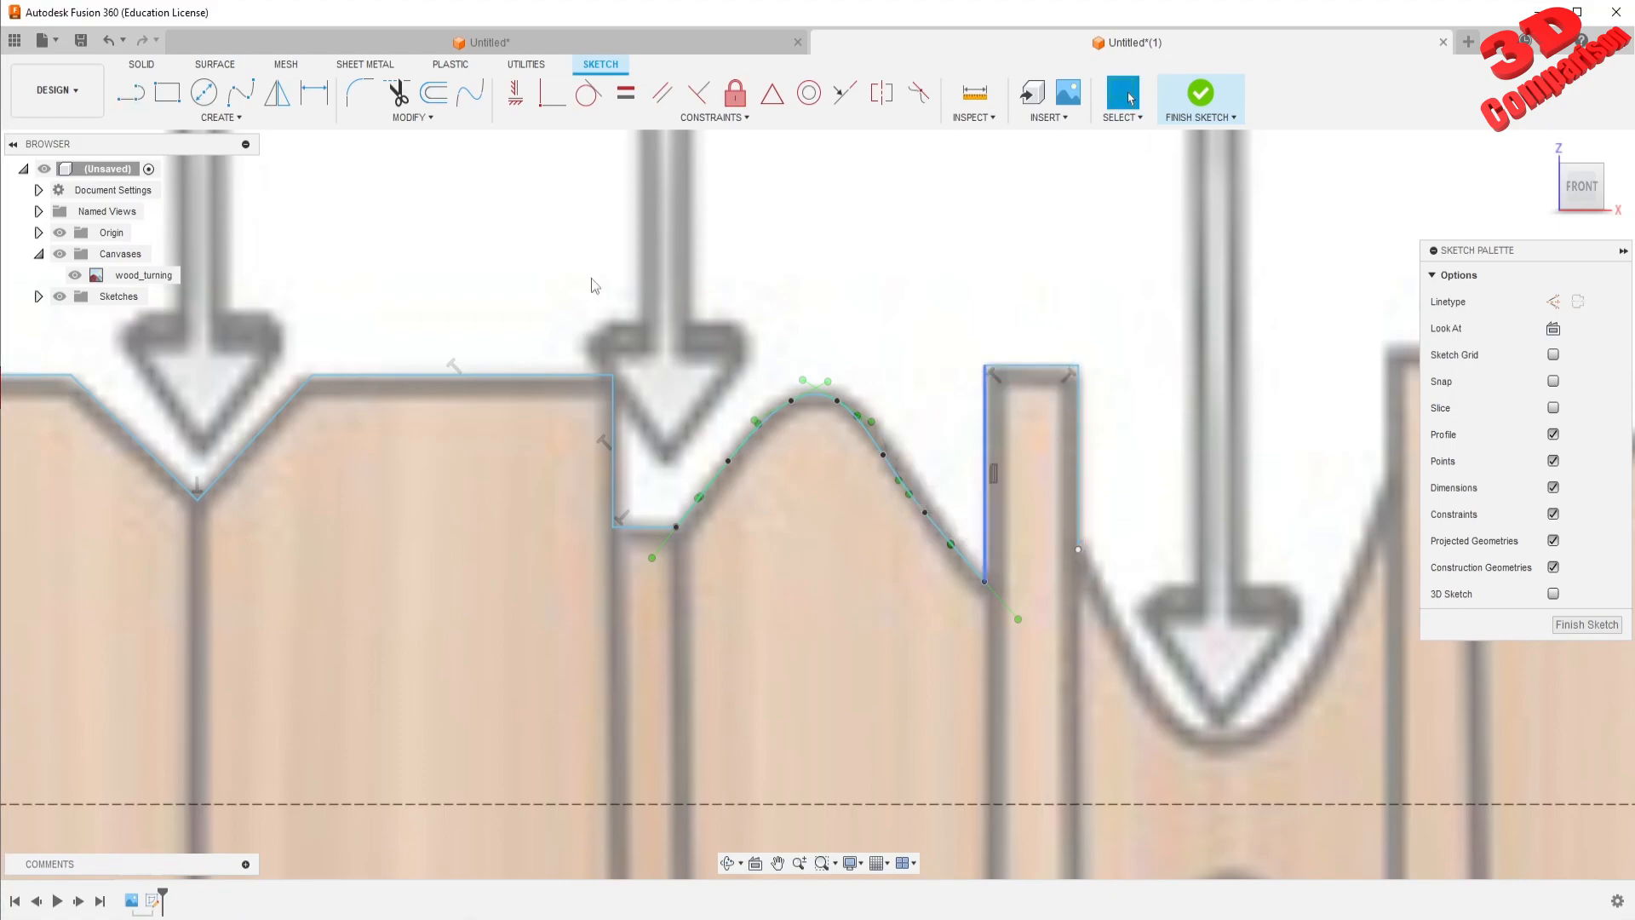
Trace the Cove with a fit-point spline from the first collar's lower end to the edge of the second collar
left_click(229, 94)
left_click(1079, 550)
left_click(1122, 637)
left_click(1163, 712)
left_click(1209, 738)
left_click(1287, 706)
left_click(1337, 621)
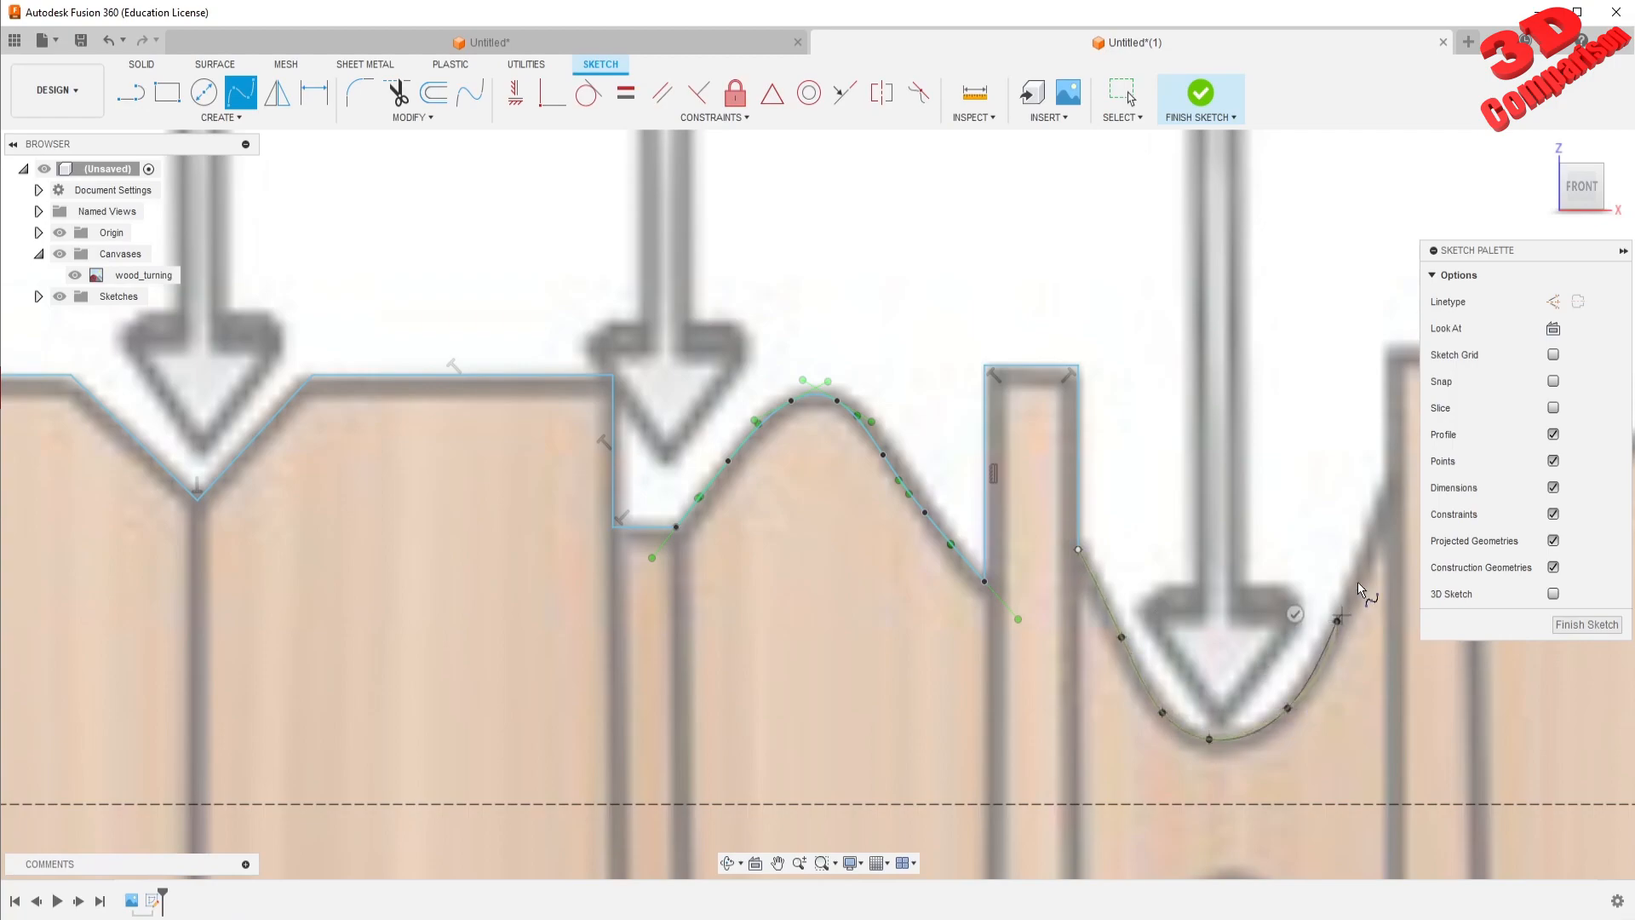
left_click(1388, 499)
left_click(1348, 478)
Outline the narrow collar after the Cove with three lines from the spline's end, its top edge about 7.1 mm wide
scroll(1349, 477, "down", 2)
middle_click_drag(1349, 477, 602, 439, "shift")
left_click(1577, 189)
scroll(671, 409, "up", 3)
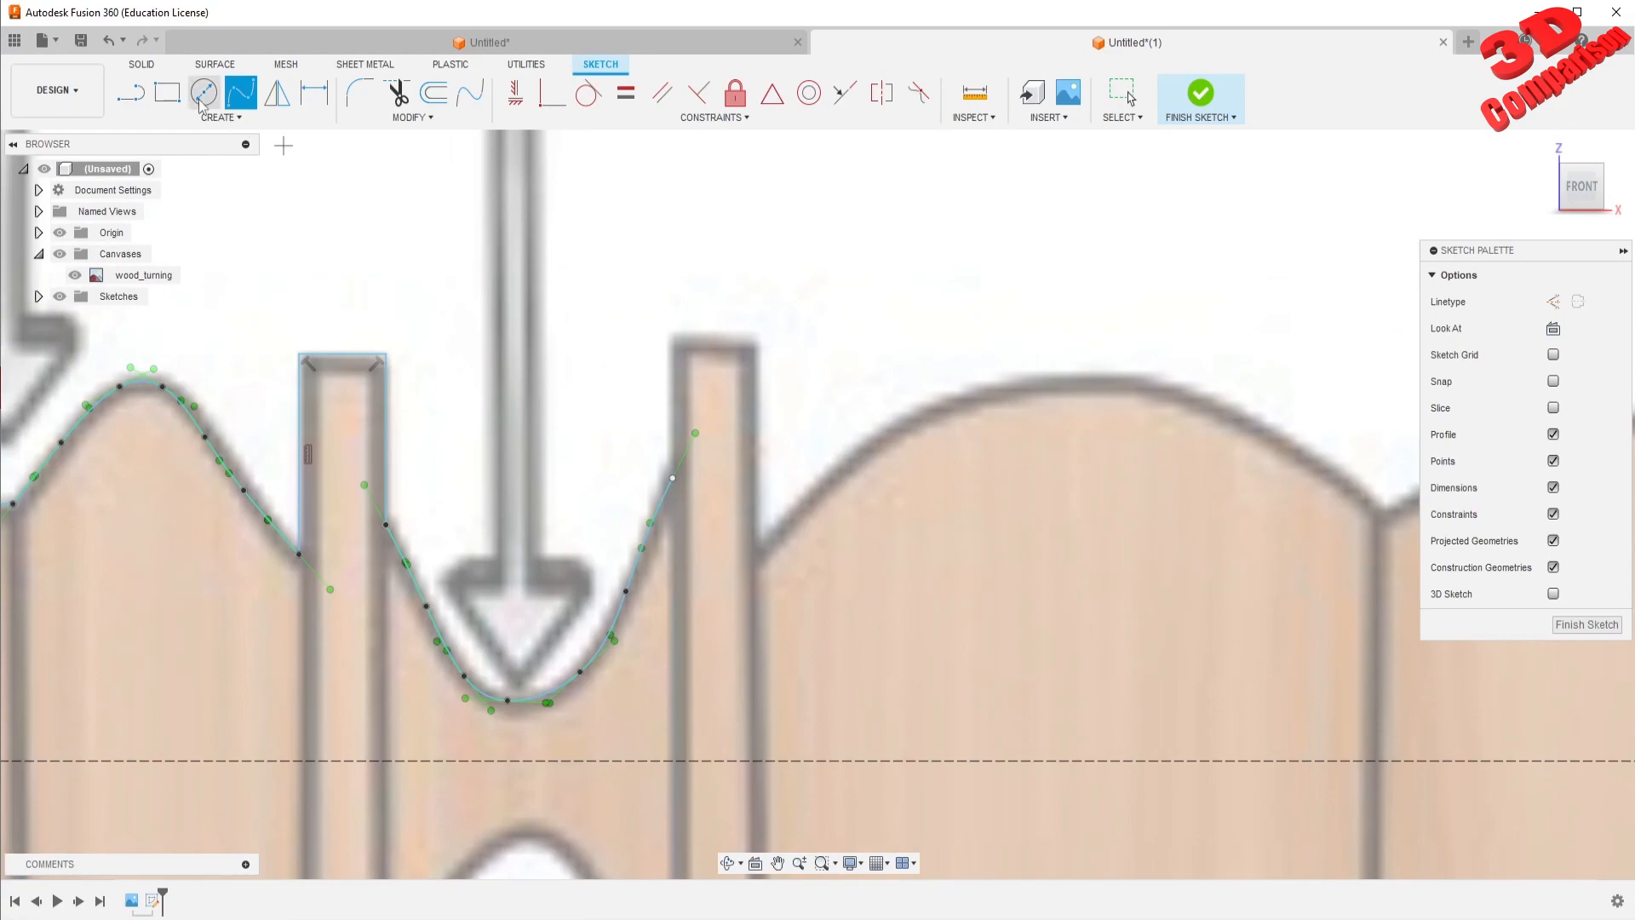
left_click(130, 93)
left_click(673, 477)
left_click(673, 334)
left_click(753, 334)
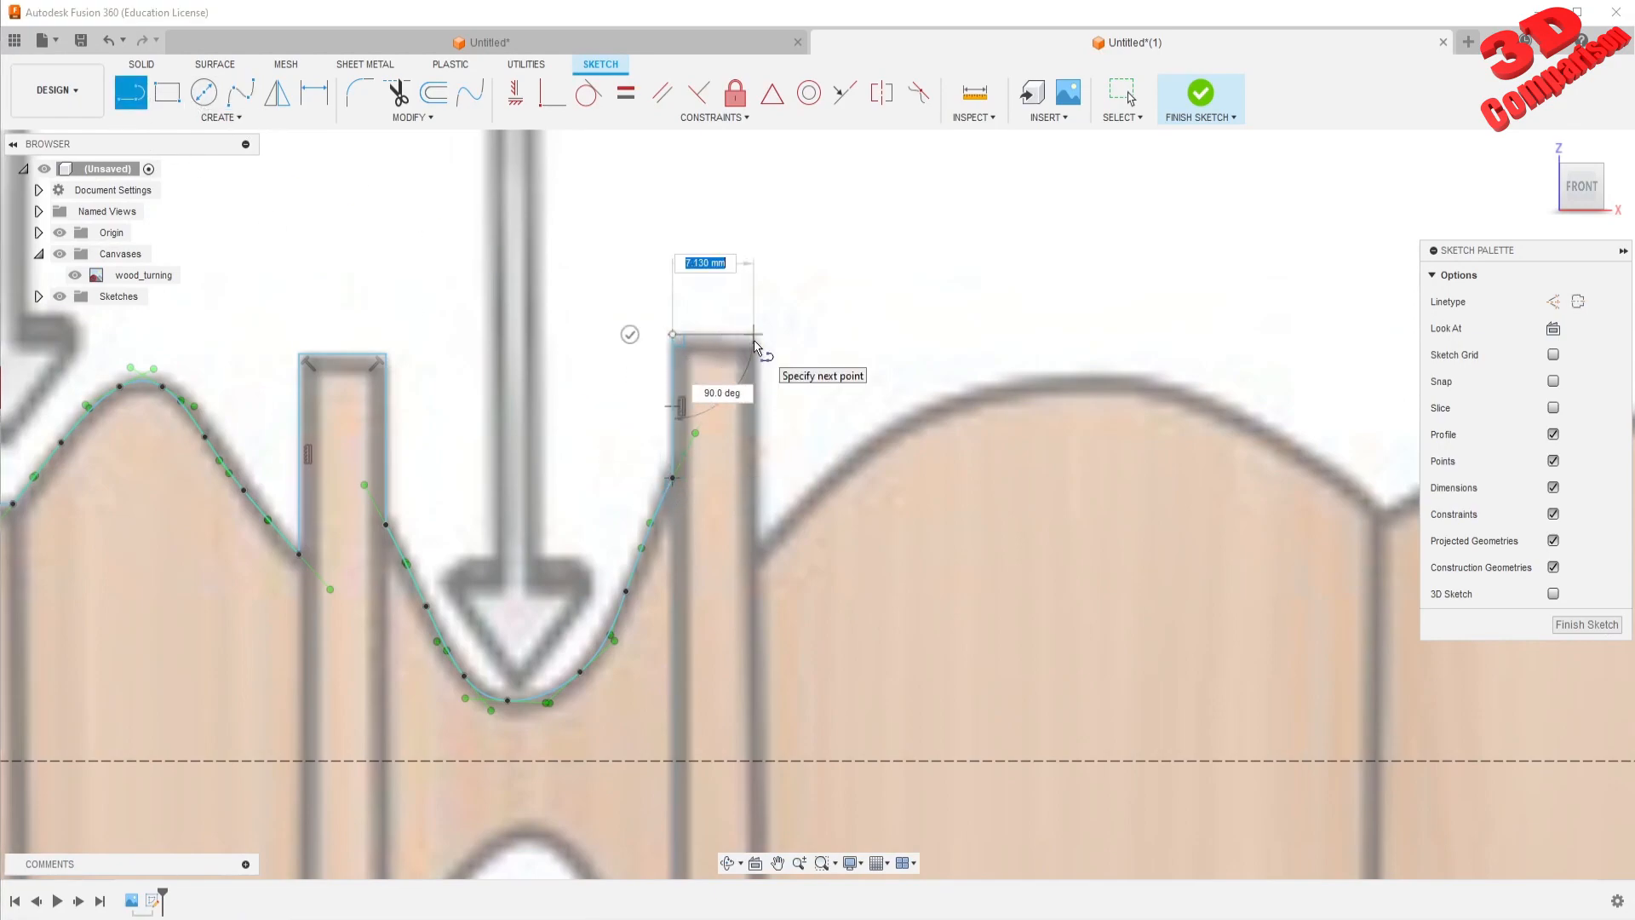
left_click(753, 559)
key("Escape")
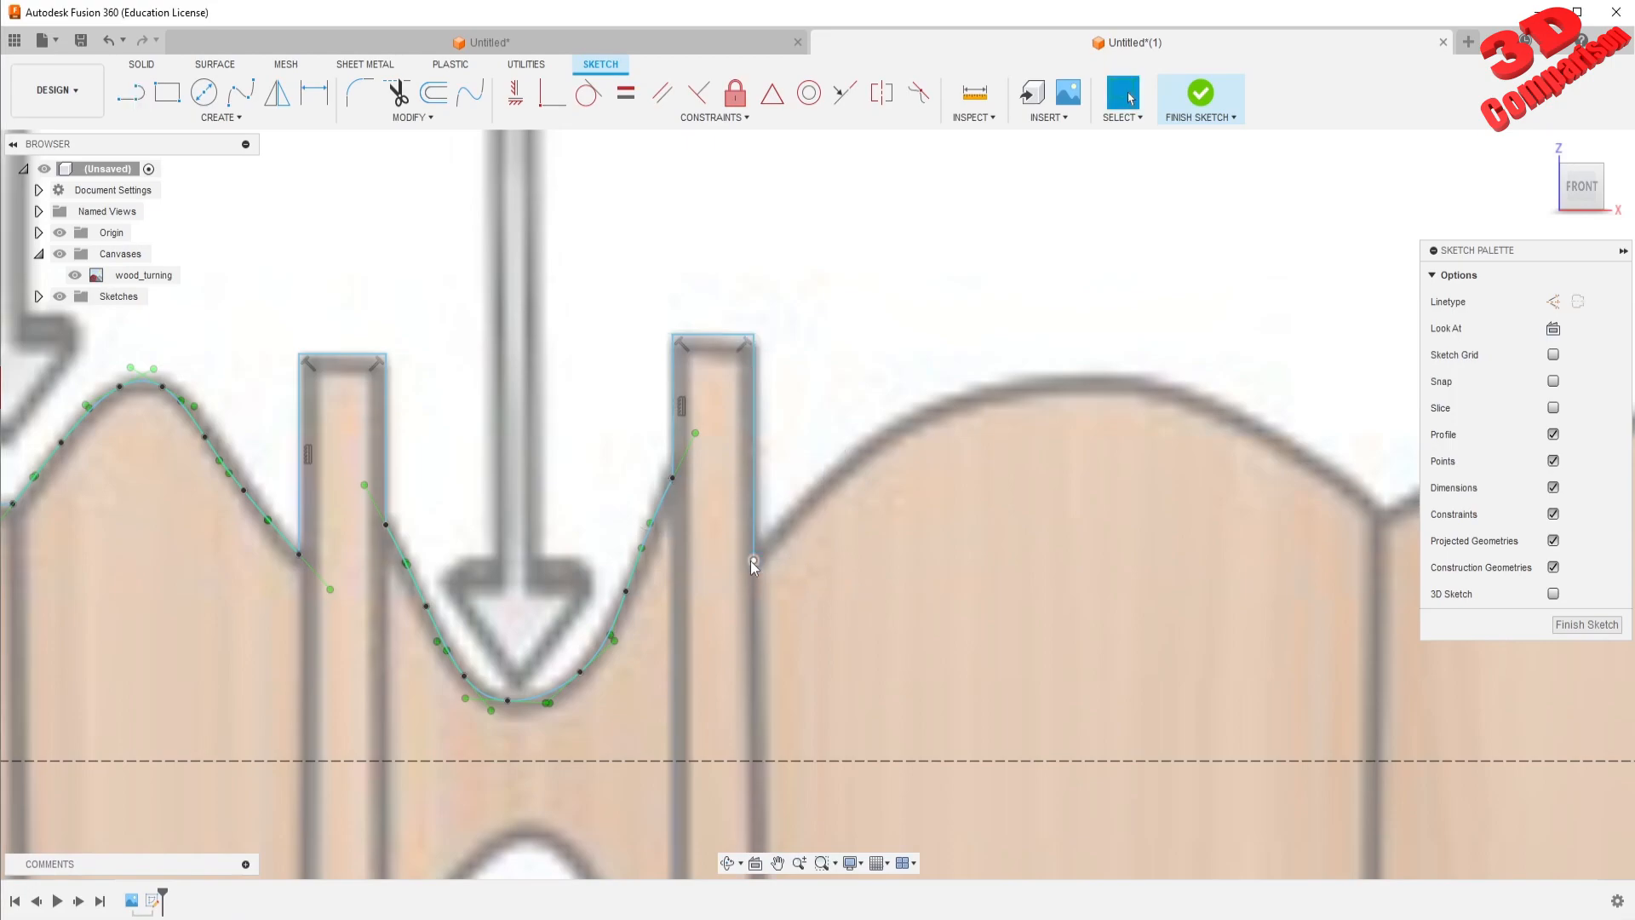
Make both ends of the Cove spline tangent to the adjoining vertical collar lines
left_click(648, 533)
left_click(671, 443, "shift")
left_click(586, 95)
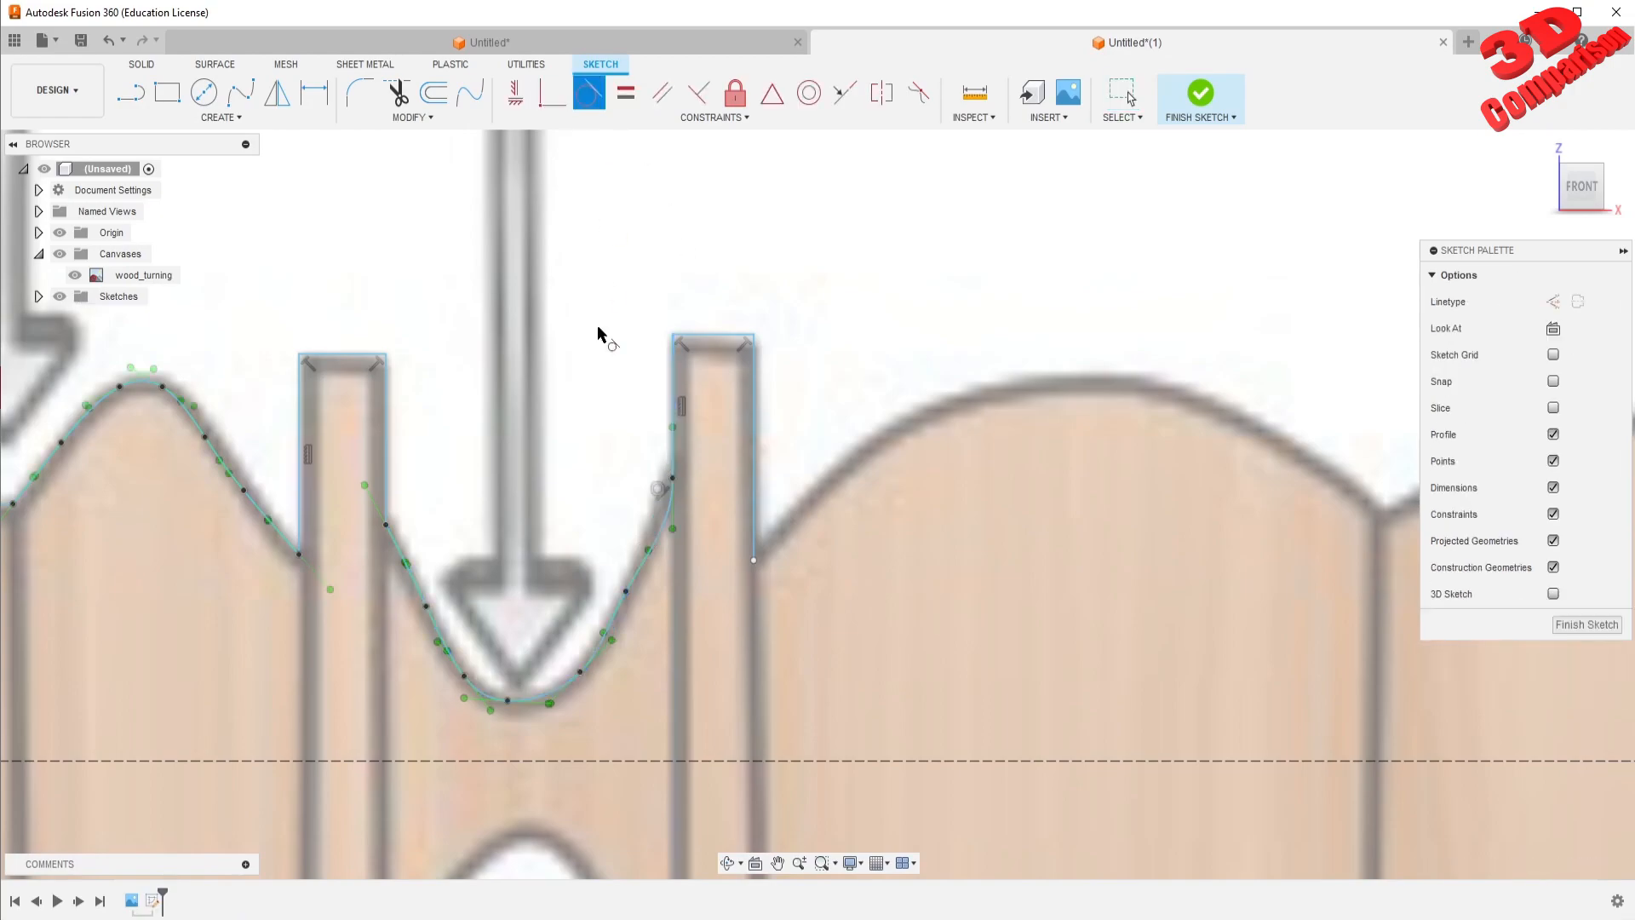
key("Escape")
left_click(407, 555)
left_click(385, 443, "shift")
left_click(587, 95)
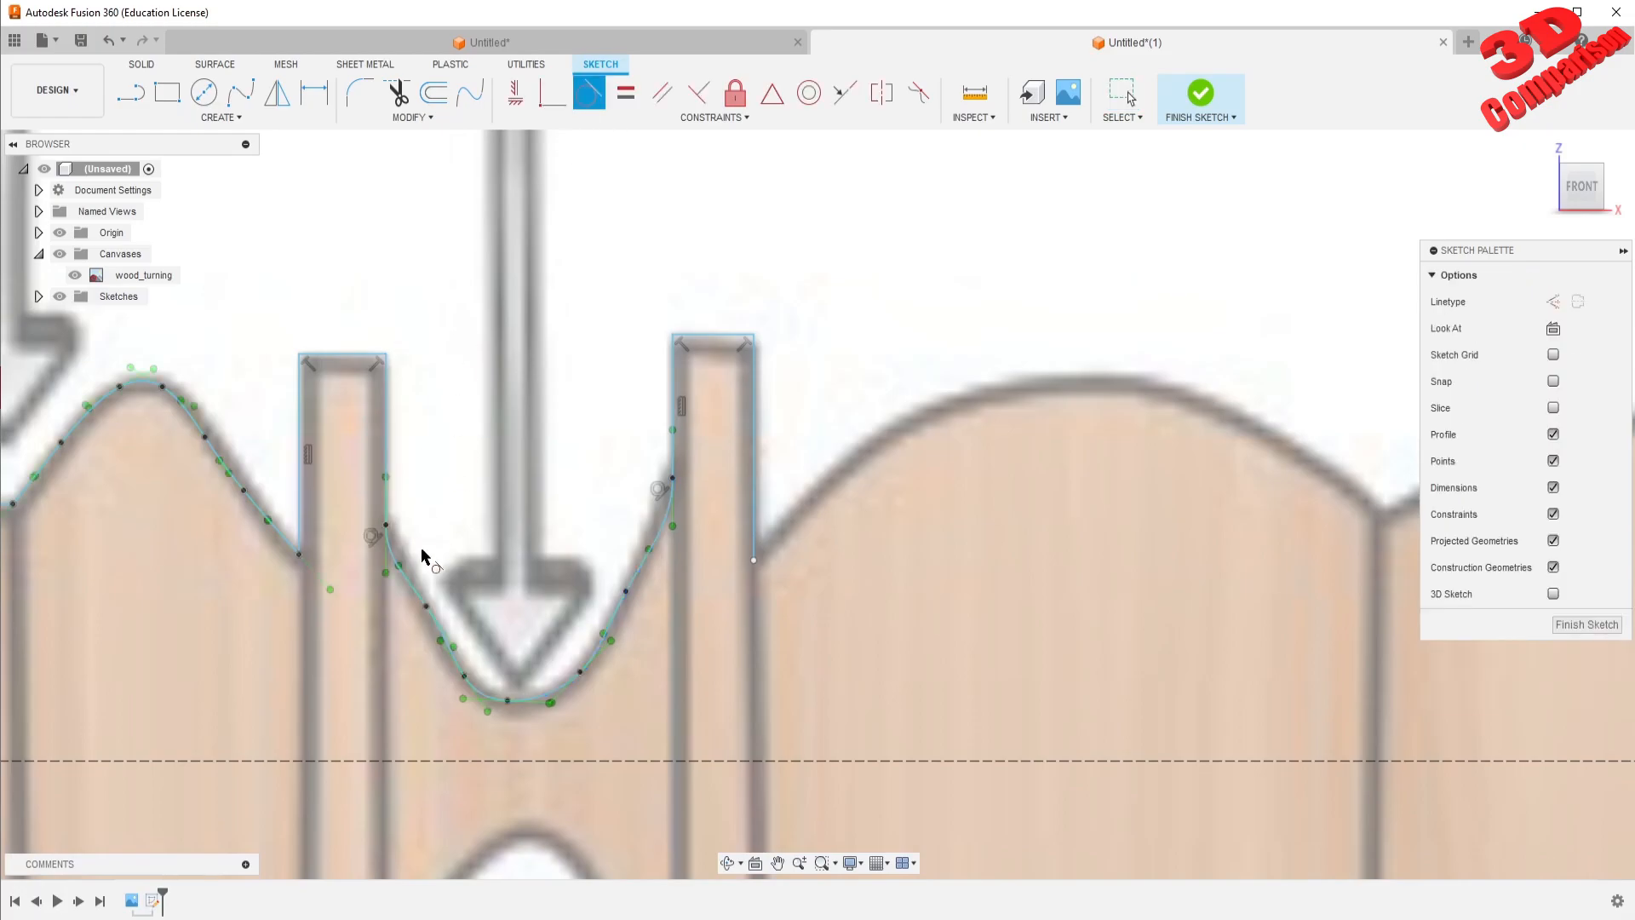
Adjust the tangent handle of the Cove spline's second fit point to follow the canvas outline more closely
scroll(402, 572, "up", 3)
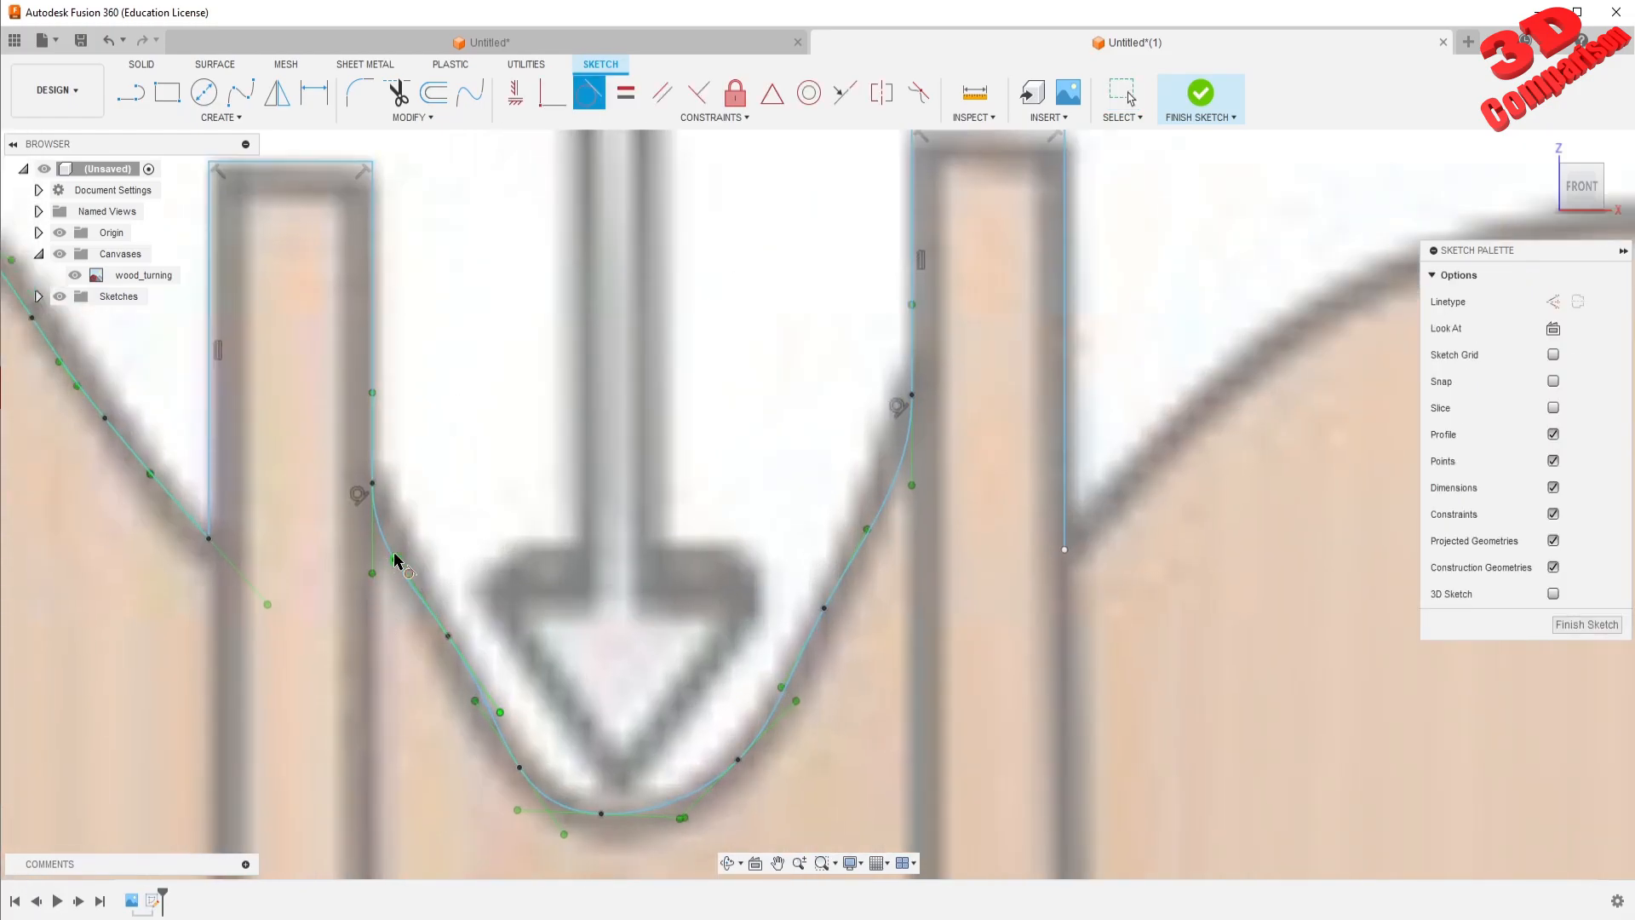
left_click(397, 561)
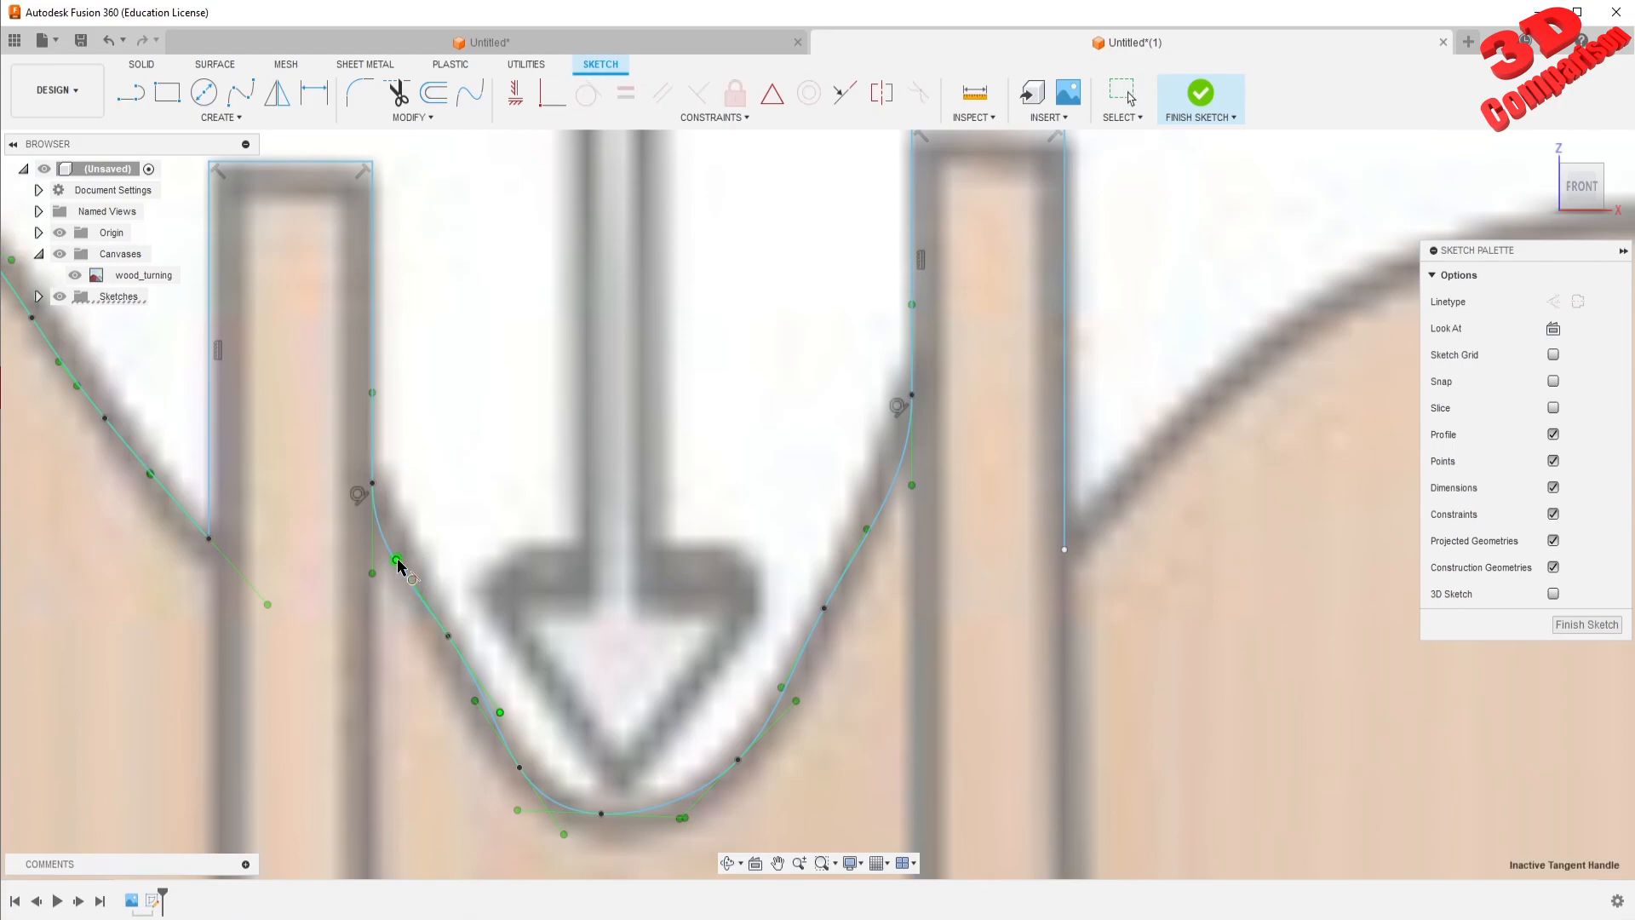
left_click(452, 641)
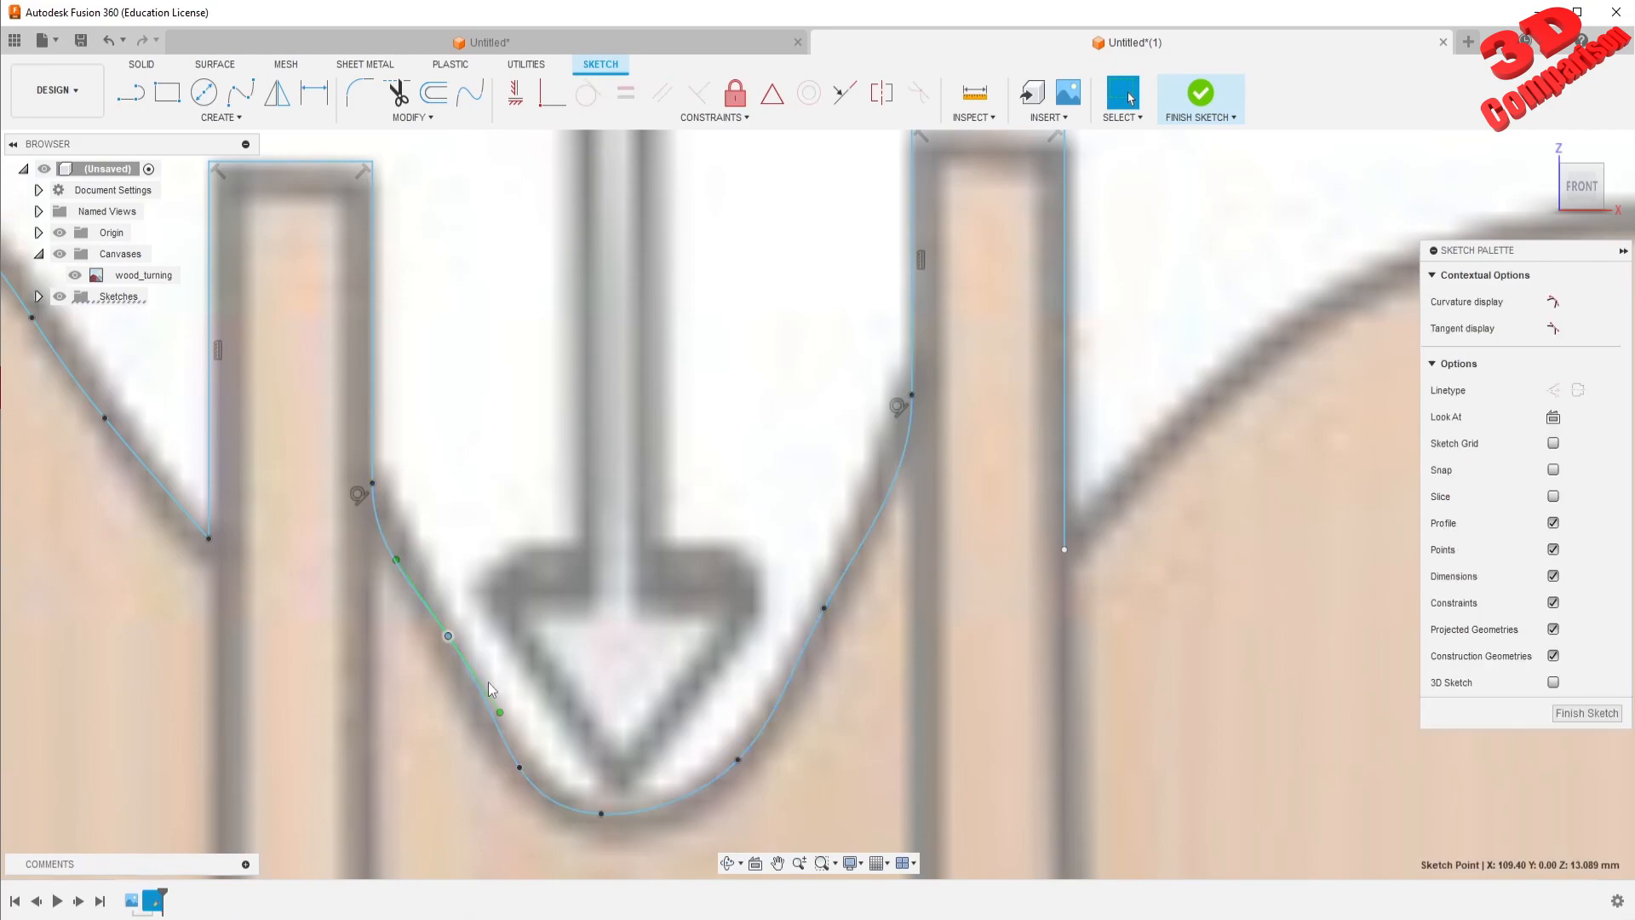
left_click_drag(501, 718, 430, 640)
left_click(451, 640)
scroll(639, 542, "down", 3)
key("Escape")
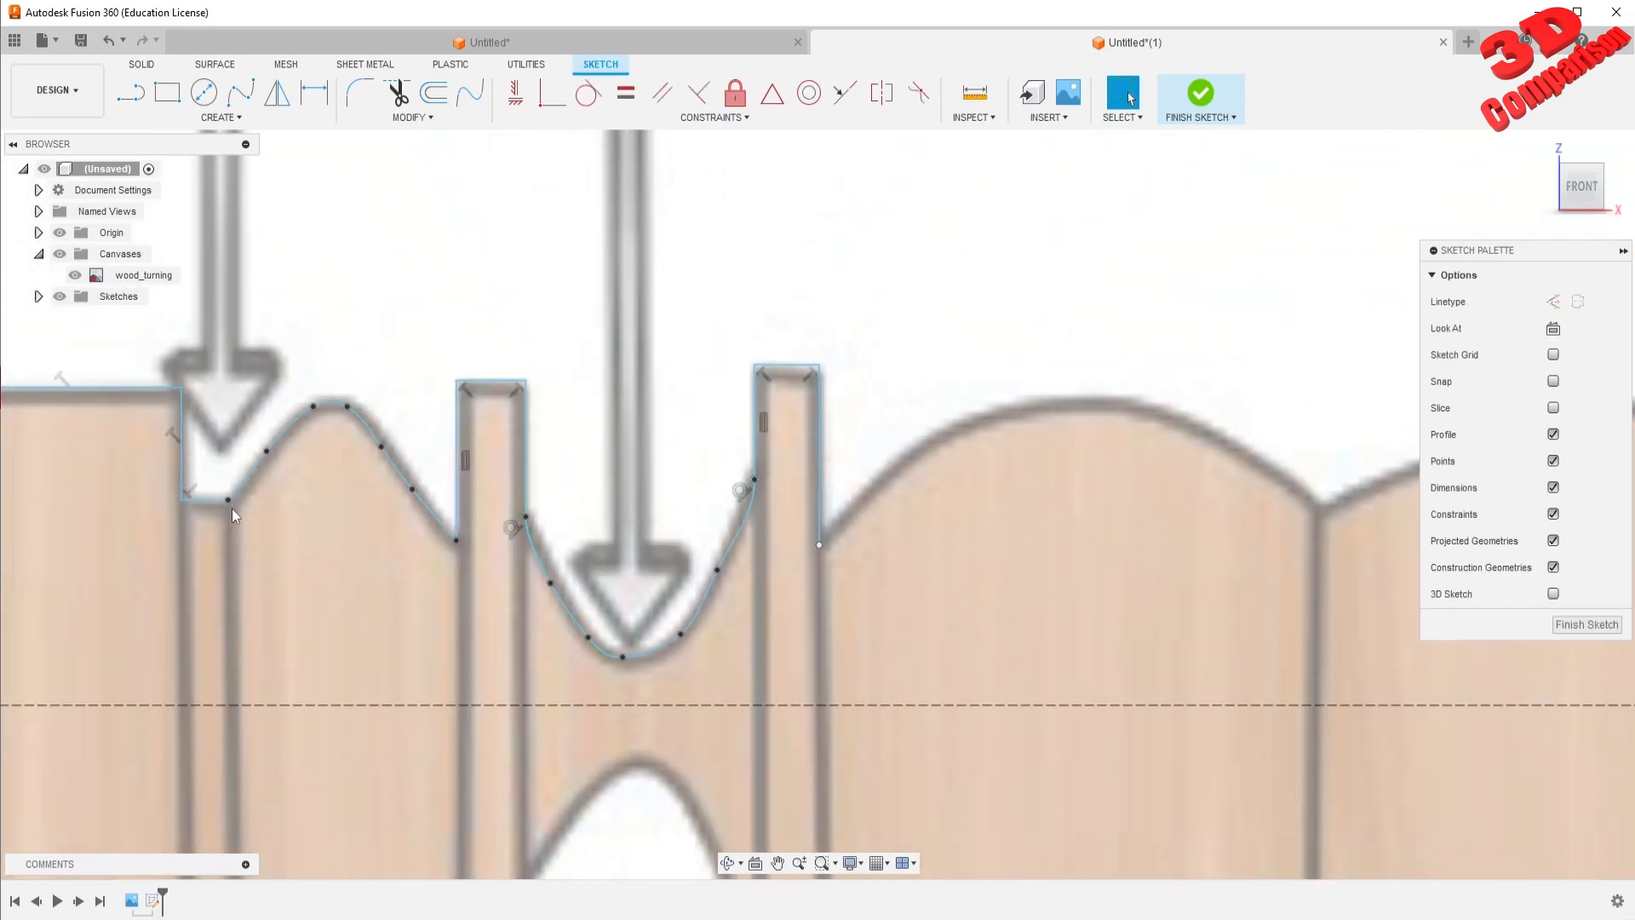
Make the bead spline before the first collar tangent to the short horizontal line where it starts
scroll(288, 512, "up", 3)
left_click(275, 497)
left_click(305, 487)
left_click(587, 92)
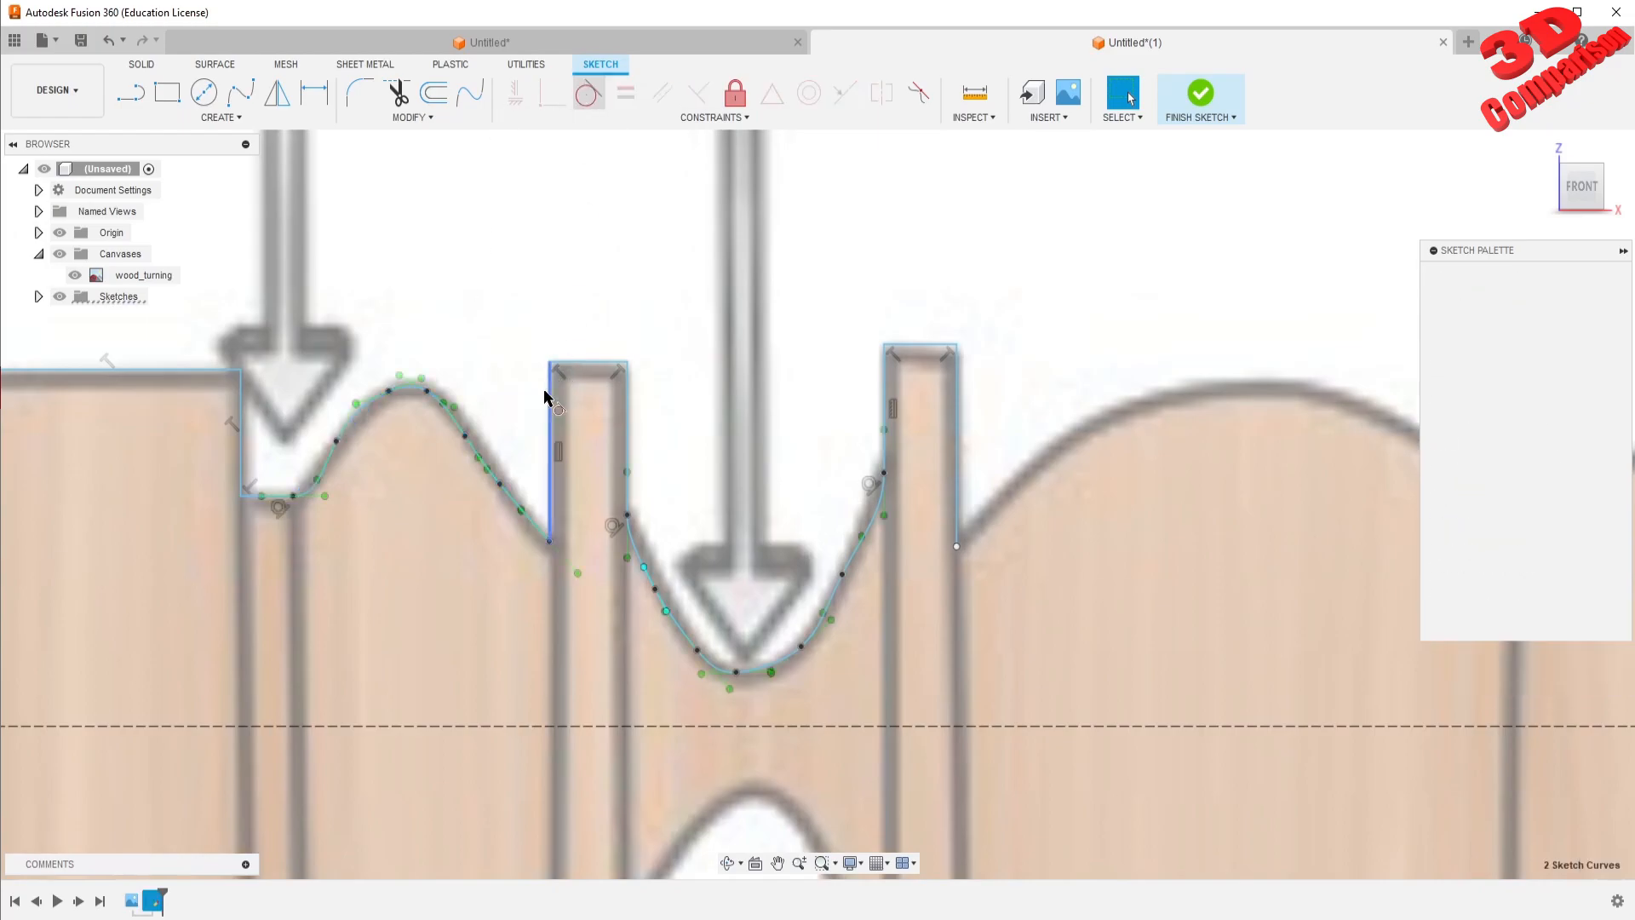
key("Escape")
Trace the rounded section after the second collar with a fit-point spline down to the notch before the Swell
scroll(881, 474, "down", 5)
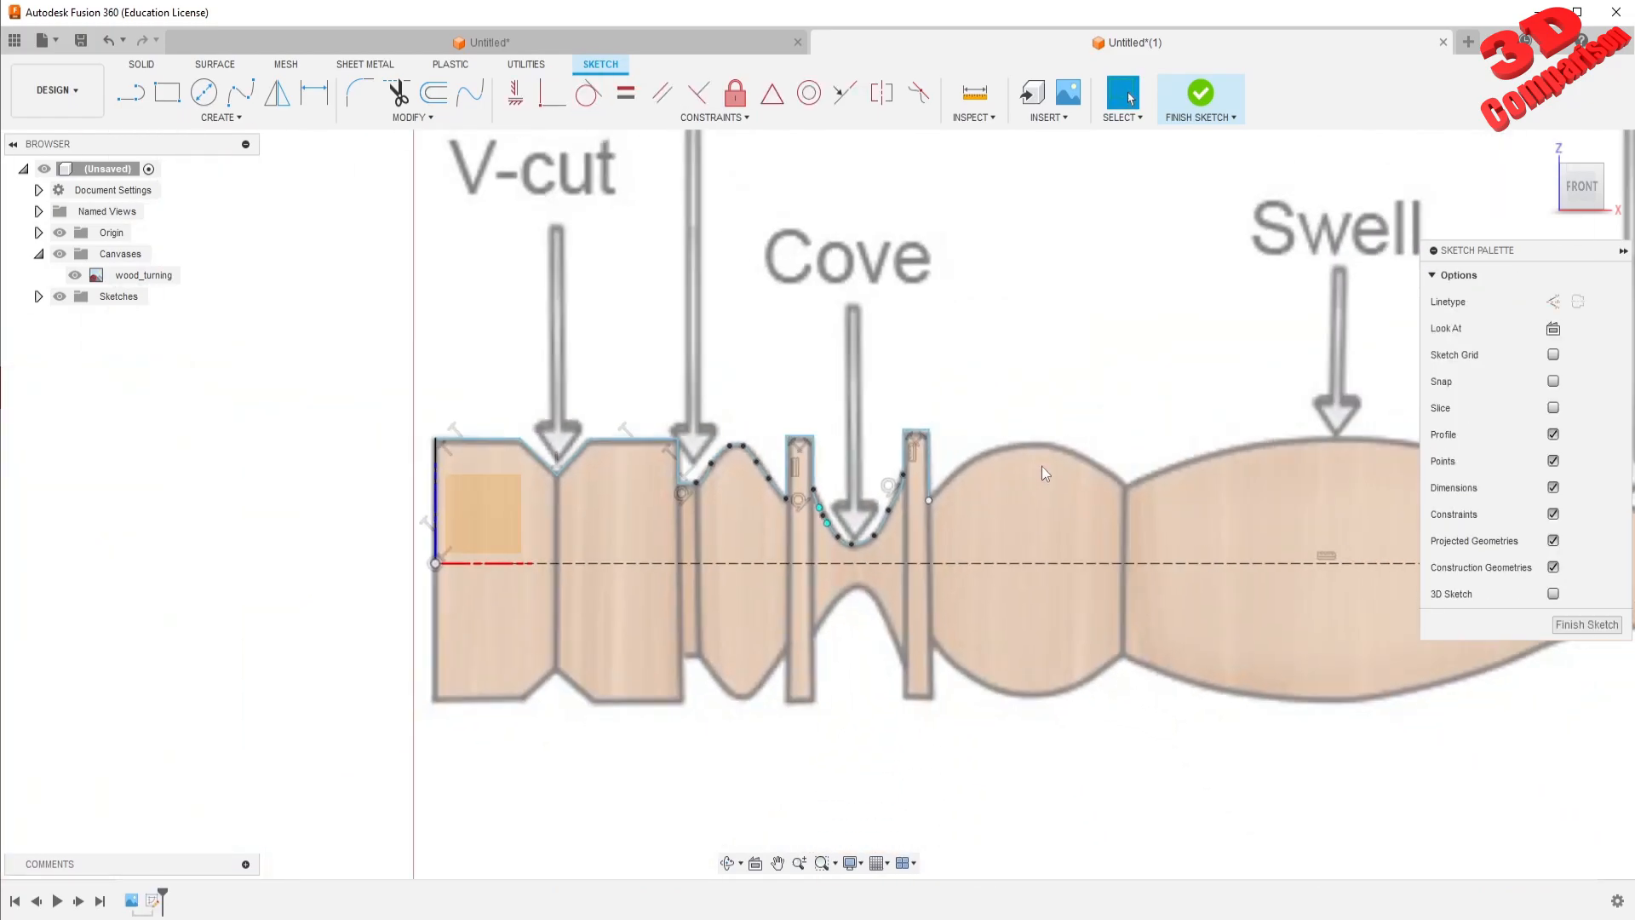
middle_click_drag(1040, 467, 912, 460, "shift")
left_click(1561, 192)
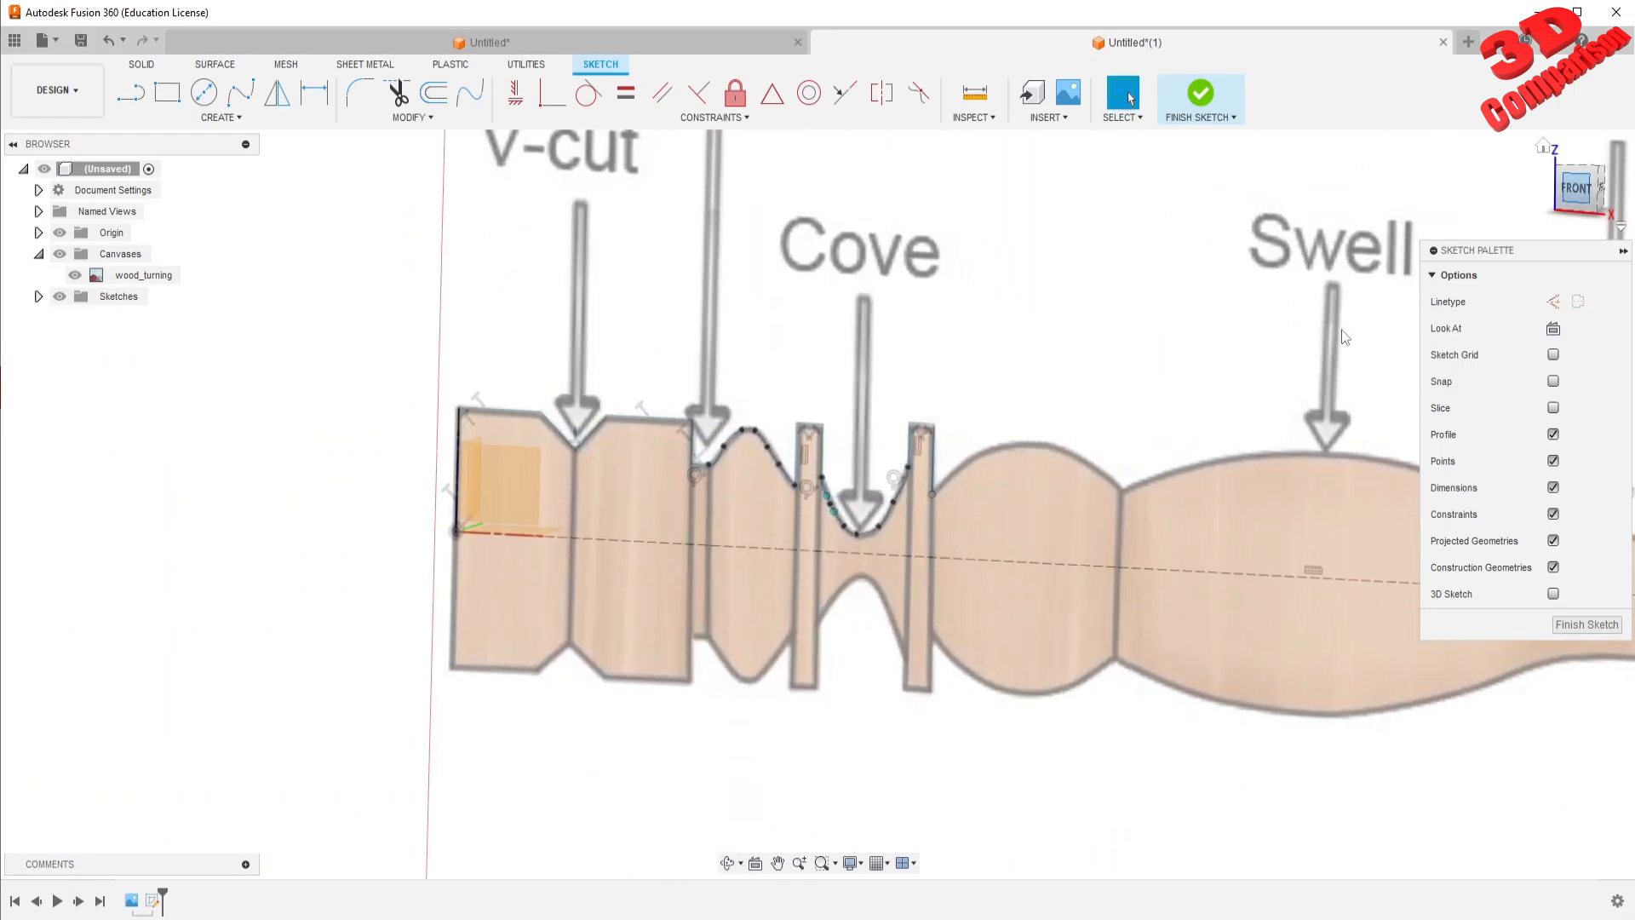
scroll(851, 503, "up", 5)
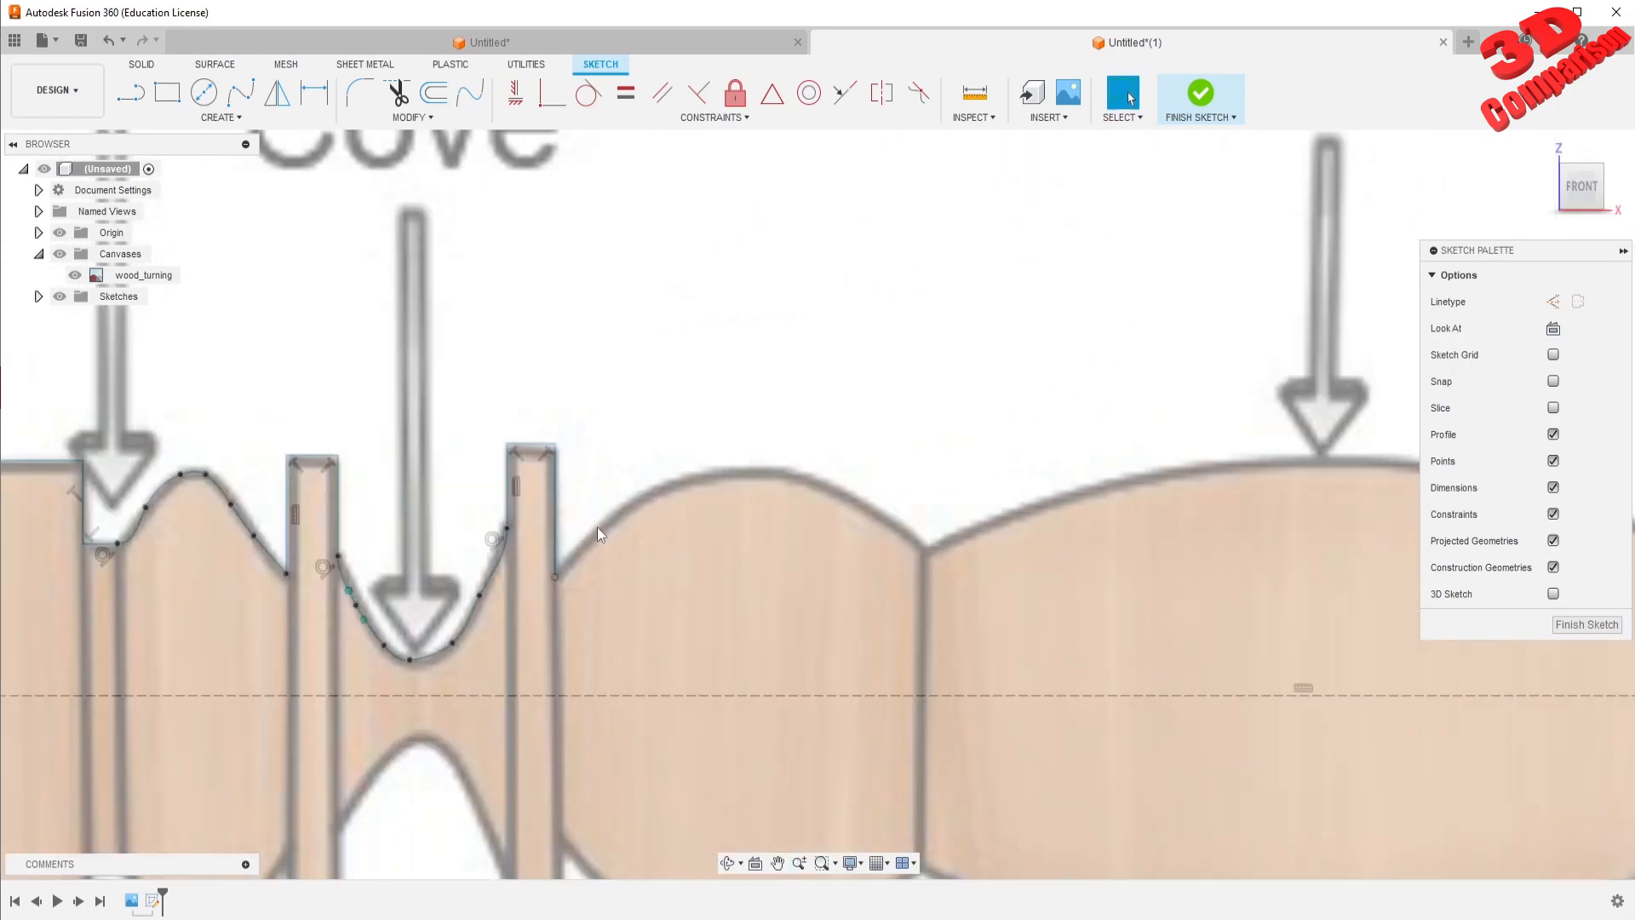
scroll(625, 502, "up", 2)
left_click(241, 91)
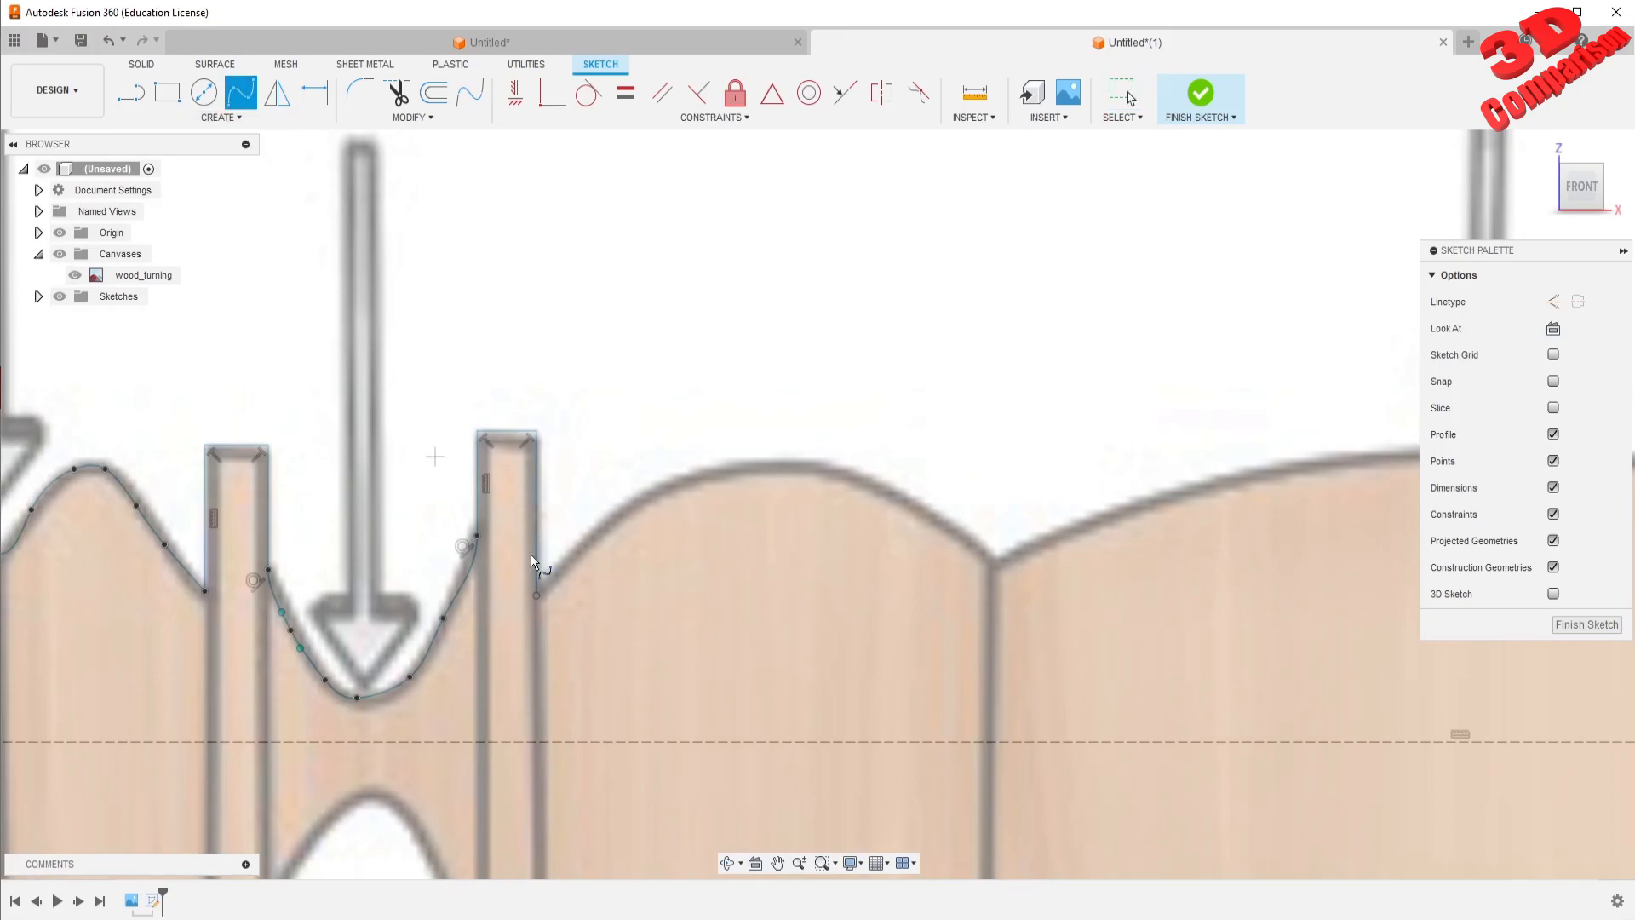
left_click(537, 596)
left_click(608, 514)
left_click(714, 469)
left_click(850, 478)
left_click(971, 544)
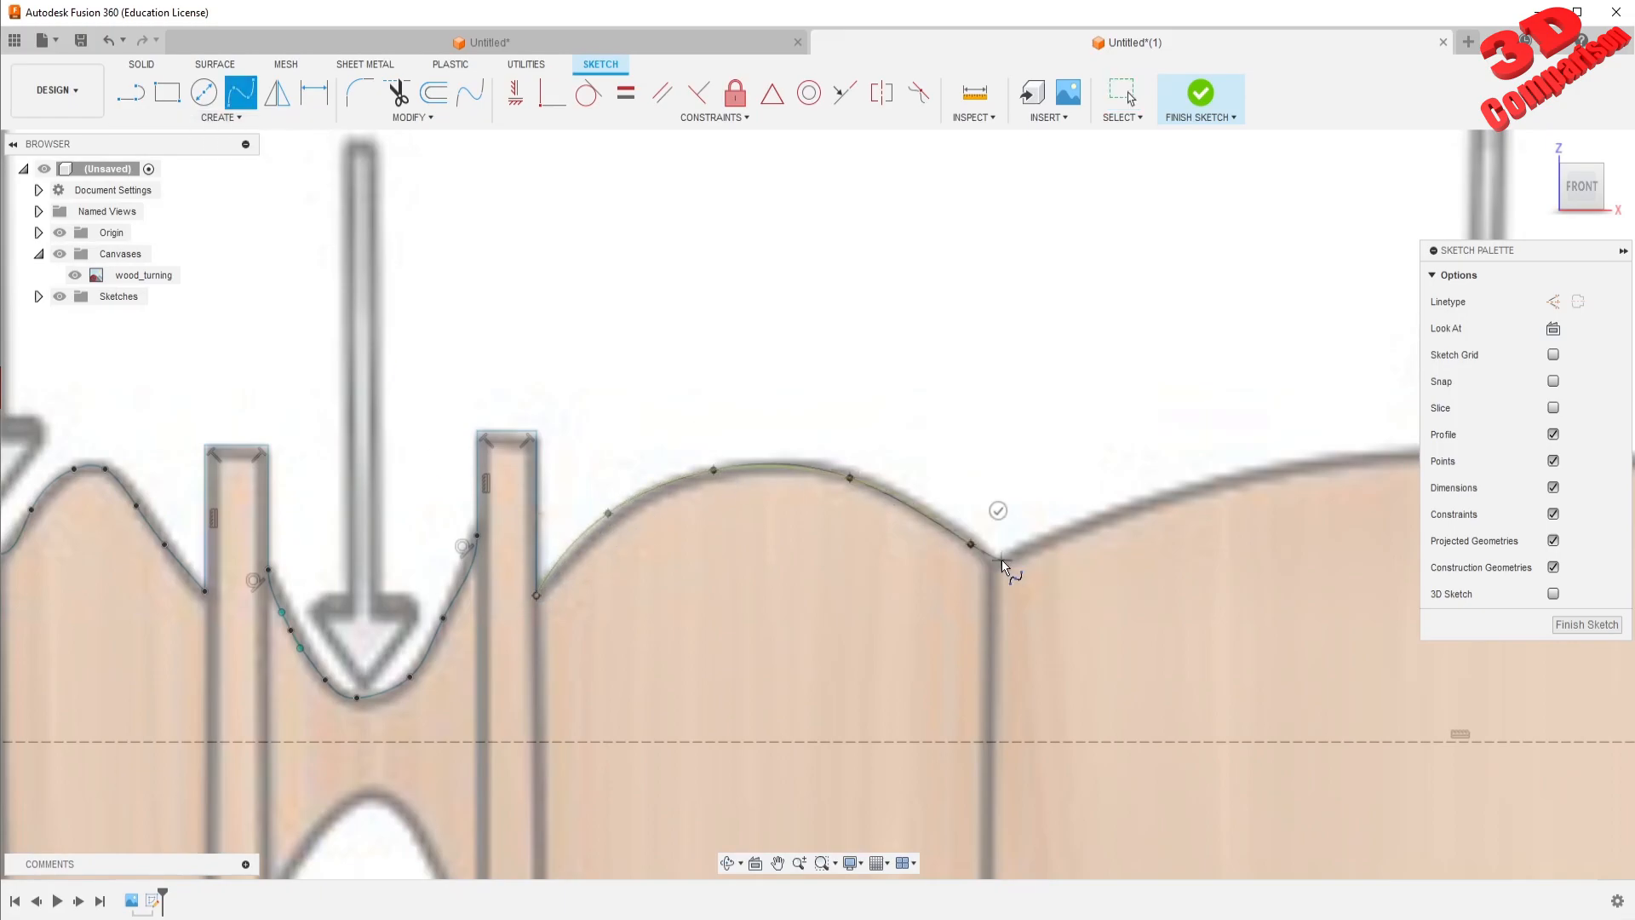
scroll(1001, 560, "down", 4)
left_click(1001, 560)
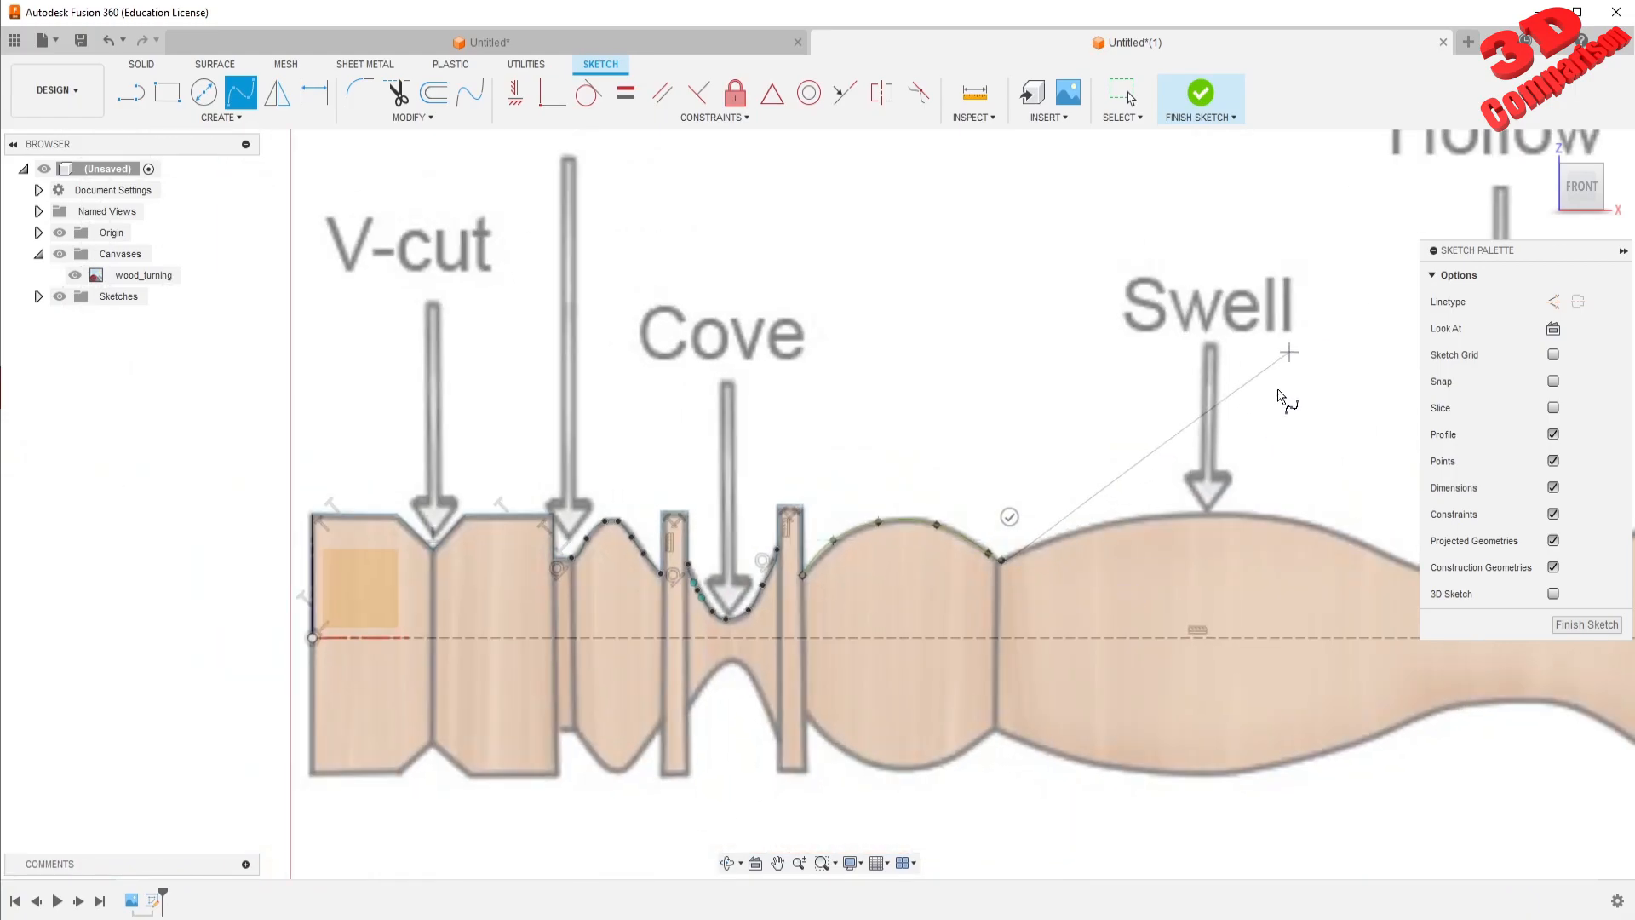
Continue the spline over the Swell and through the Hollow, and finish it at the near upper corner of the Flat
scroll(1215, 475, "up", 4)
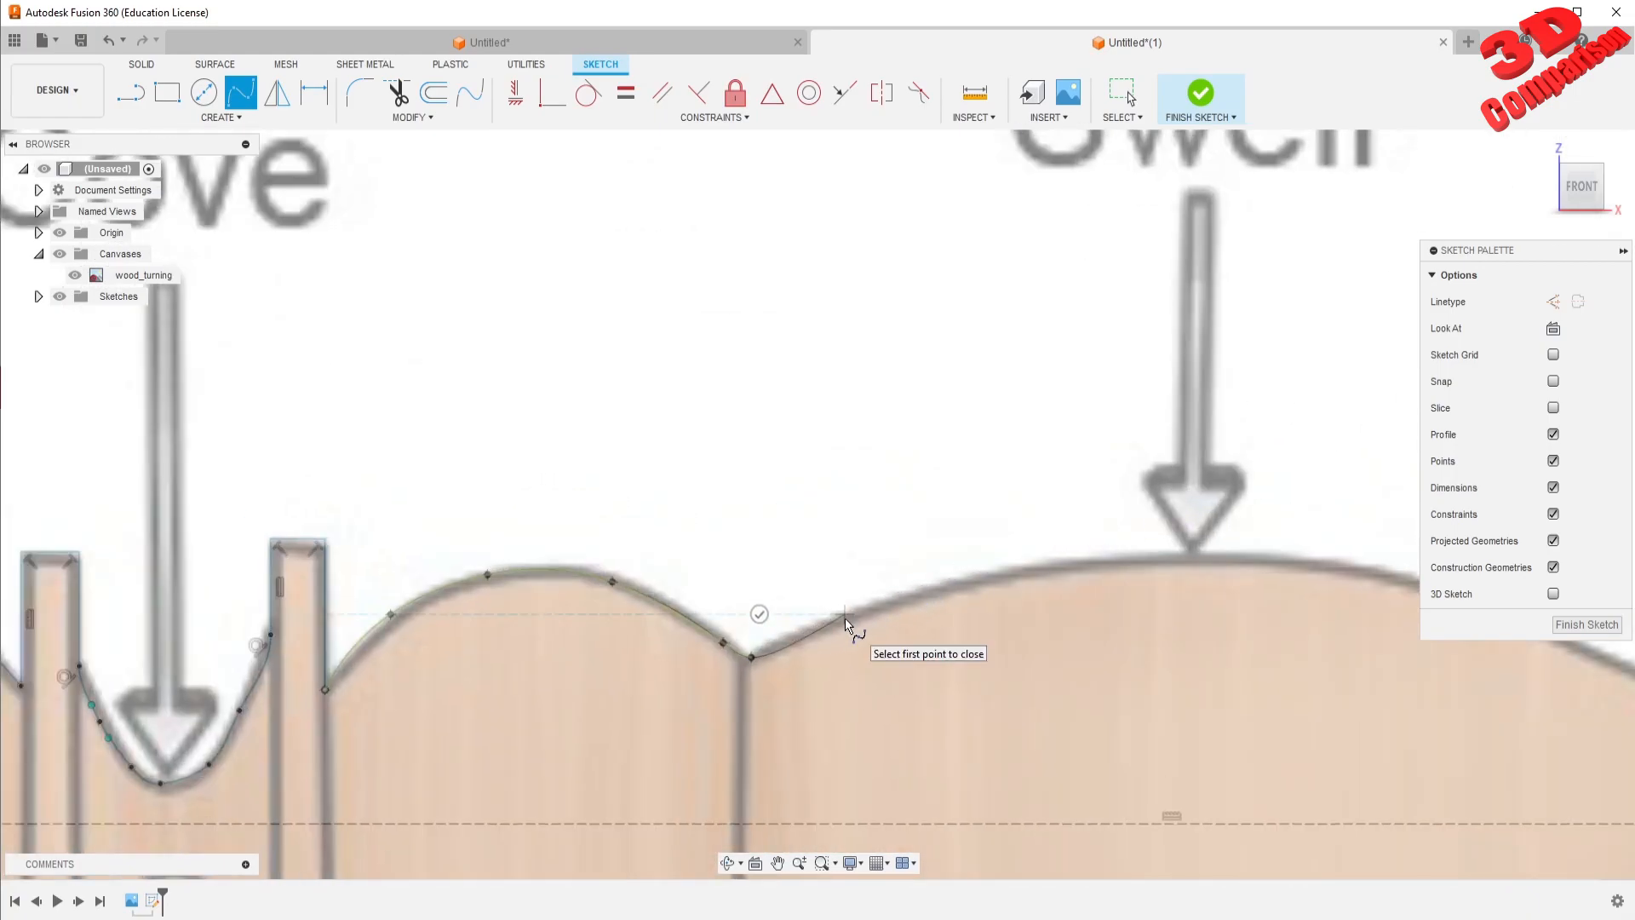
left_click(859, 614)
scroll(1192, 551, "down", 2)
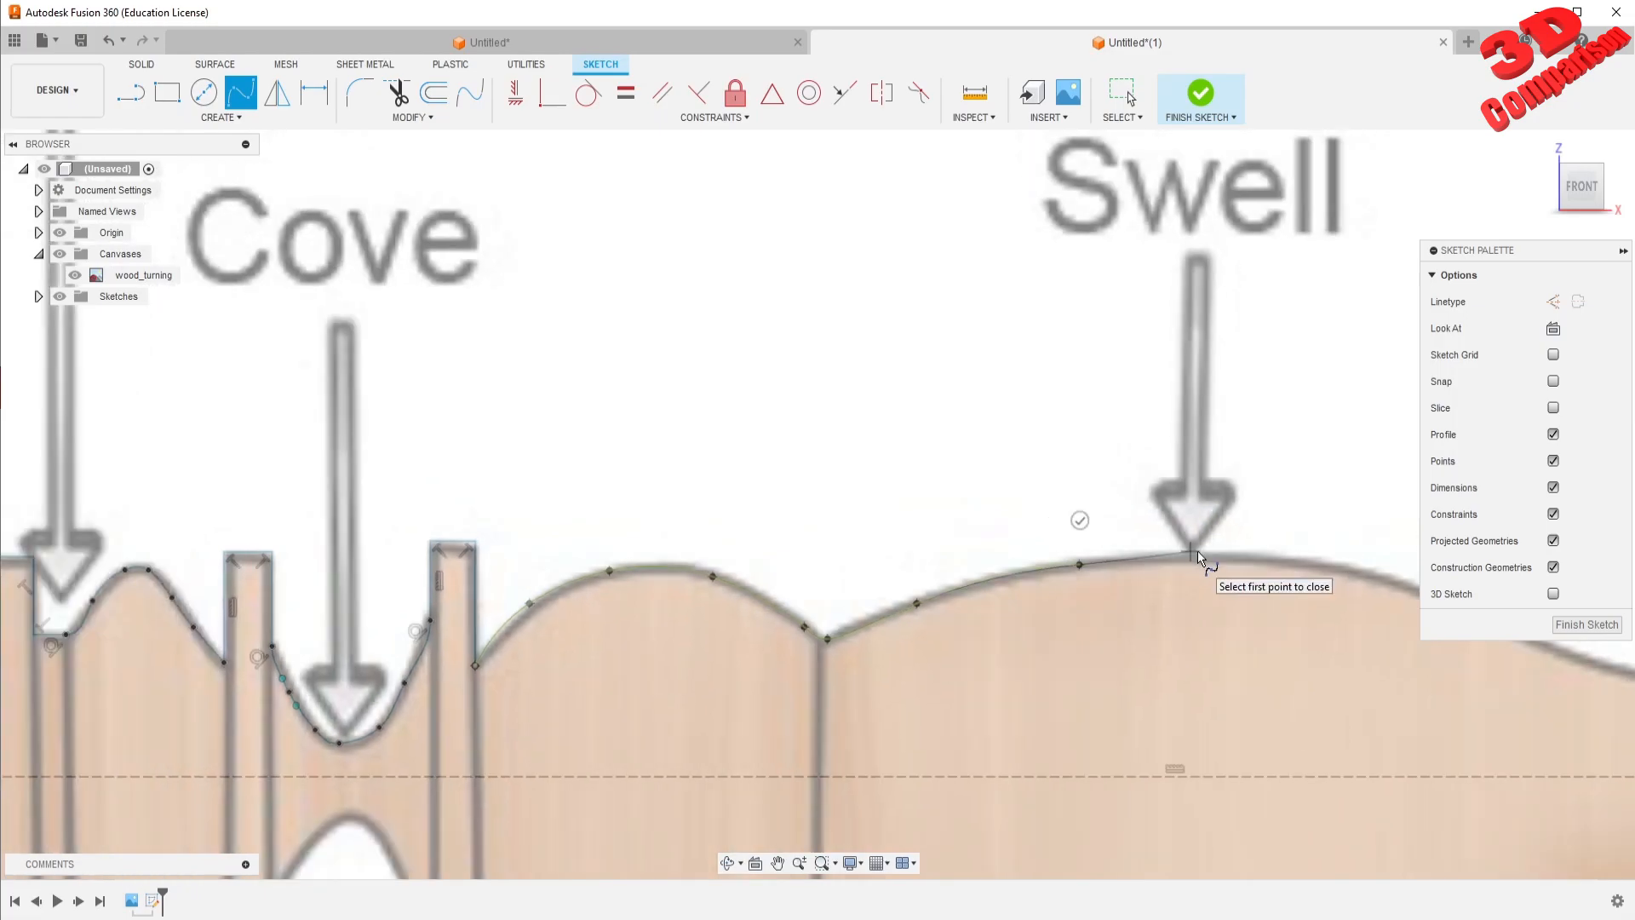
left_click(1216, 554)
left_click(1332, 561)
middle_click_drag(1331, 560, 535, 472)
left_click(651, 510)
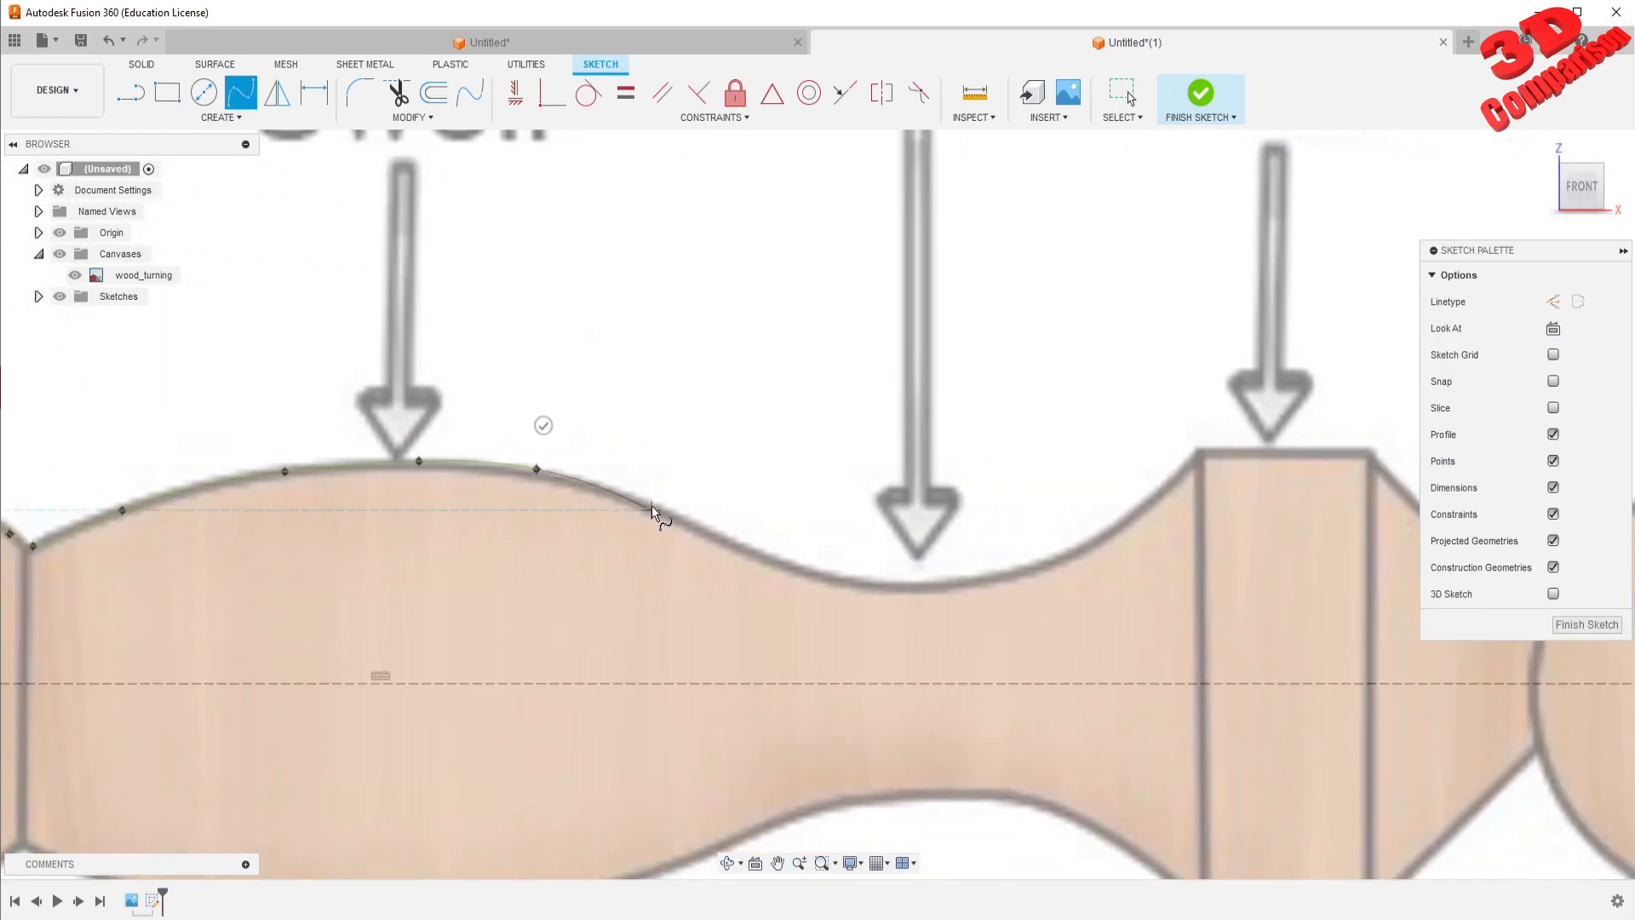
left_click(852, 586)
left_click(952, 586)
left_click(1063, 557)
left_click(1194, 452)
left_click(1162, 423)
Draw a line along the top of the Flat and a sloped line about 38.6 mm long down to the Bead
key("l")
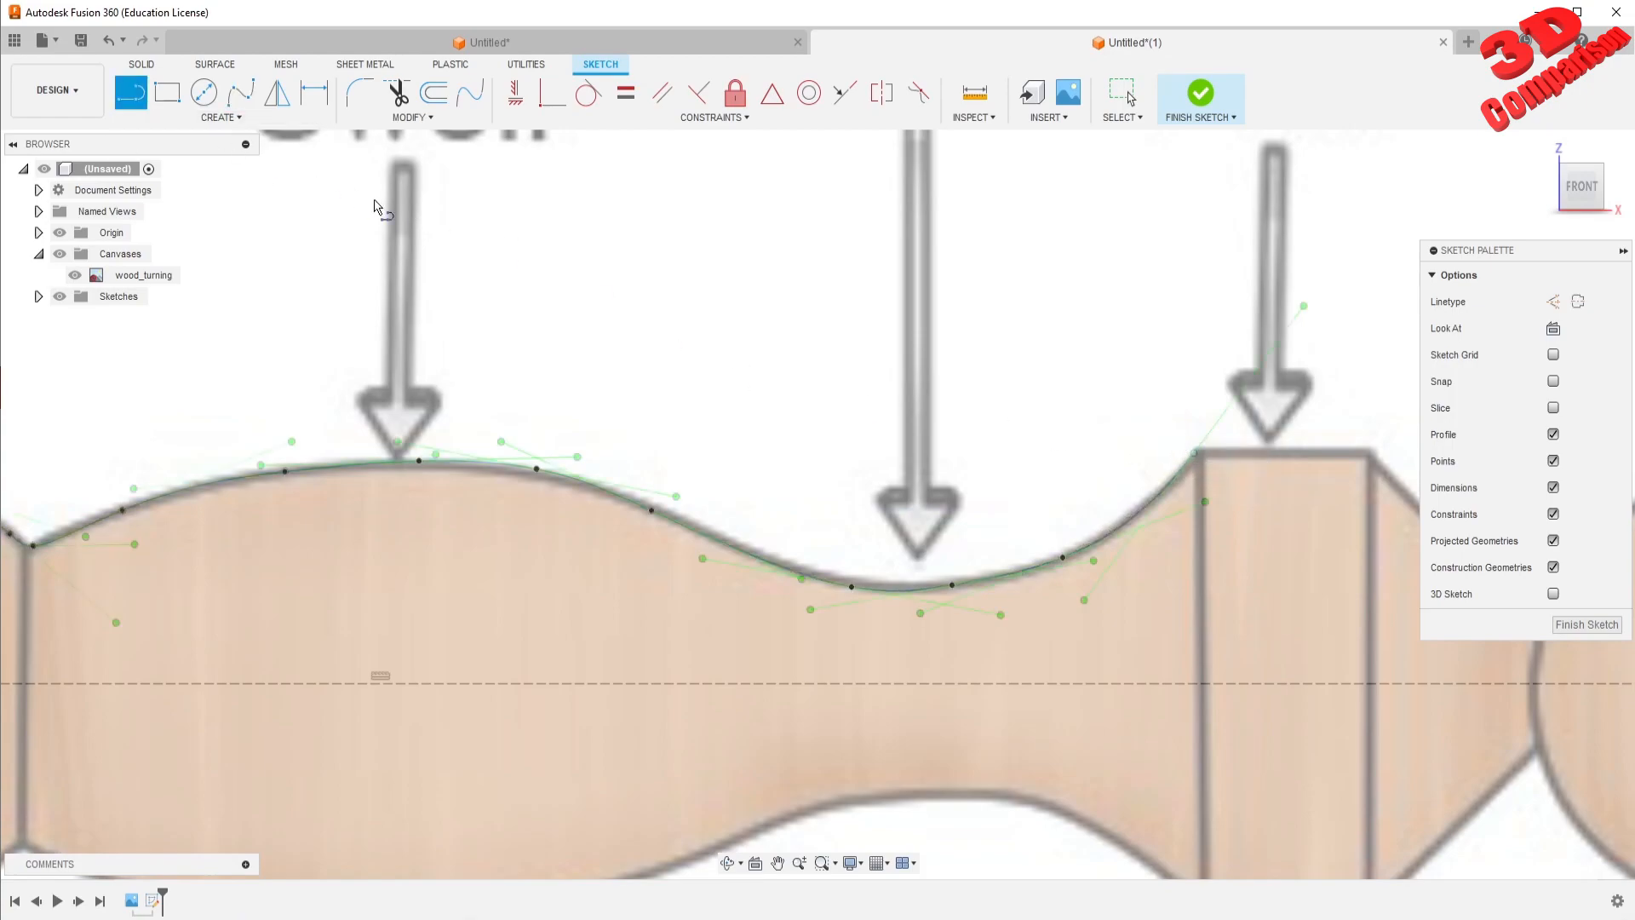
middle_click_drag(1148, 397, 542, 382)
middle_click_drag(822, 345, 972, 647)
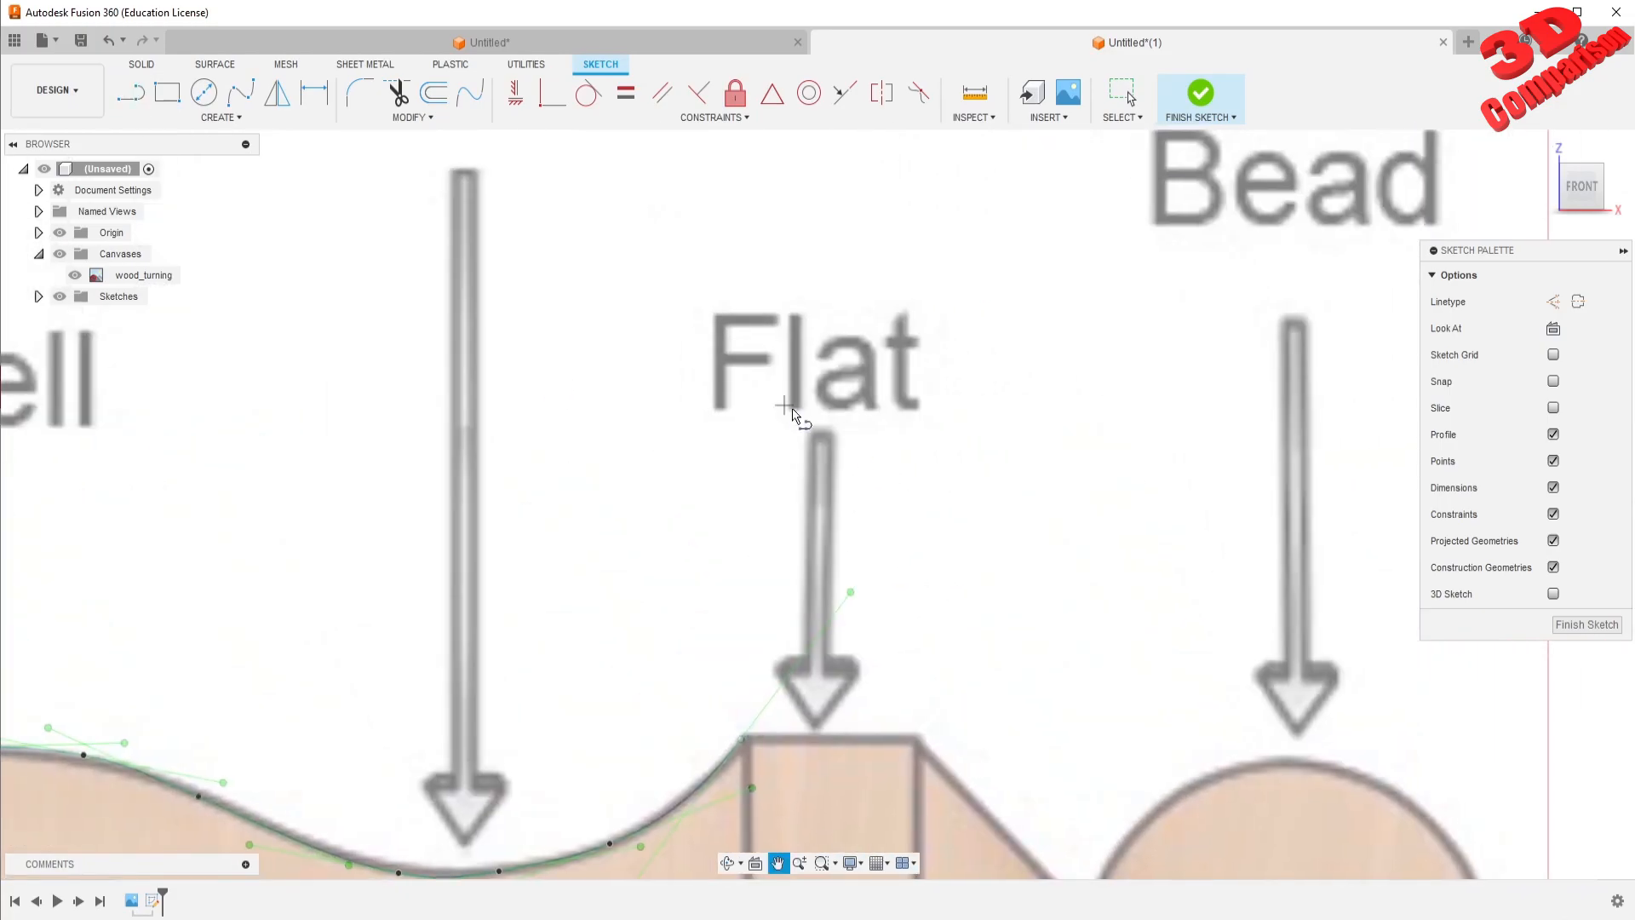
left_click(745, 737)
left_click(912, 736)
middle_click_drag(1068, 730, 771, 544)
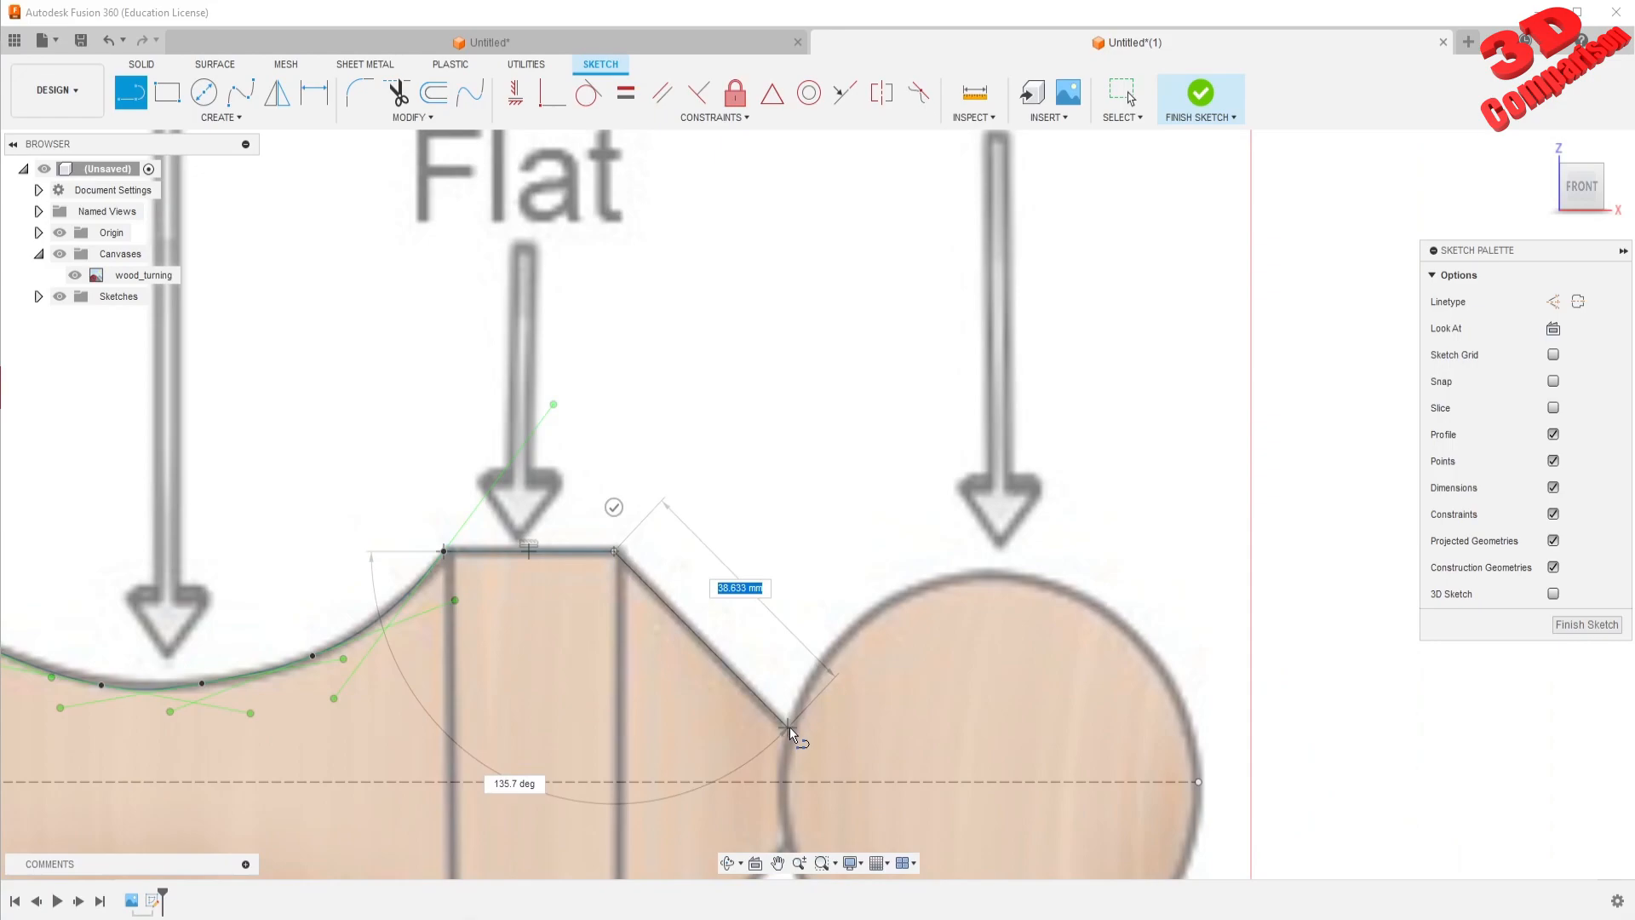
left_click(790, 727)
key("Escape")
Draw a circle about 64.5 mm in diameter over the Bead, centred on the turning axis
key("c")
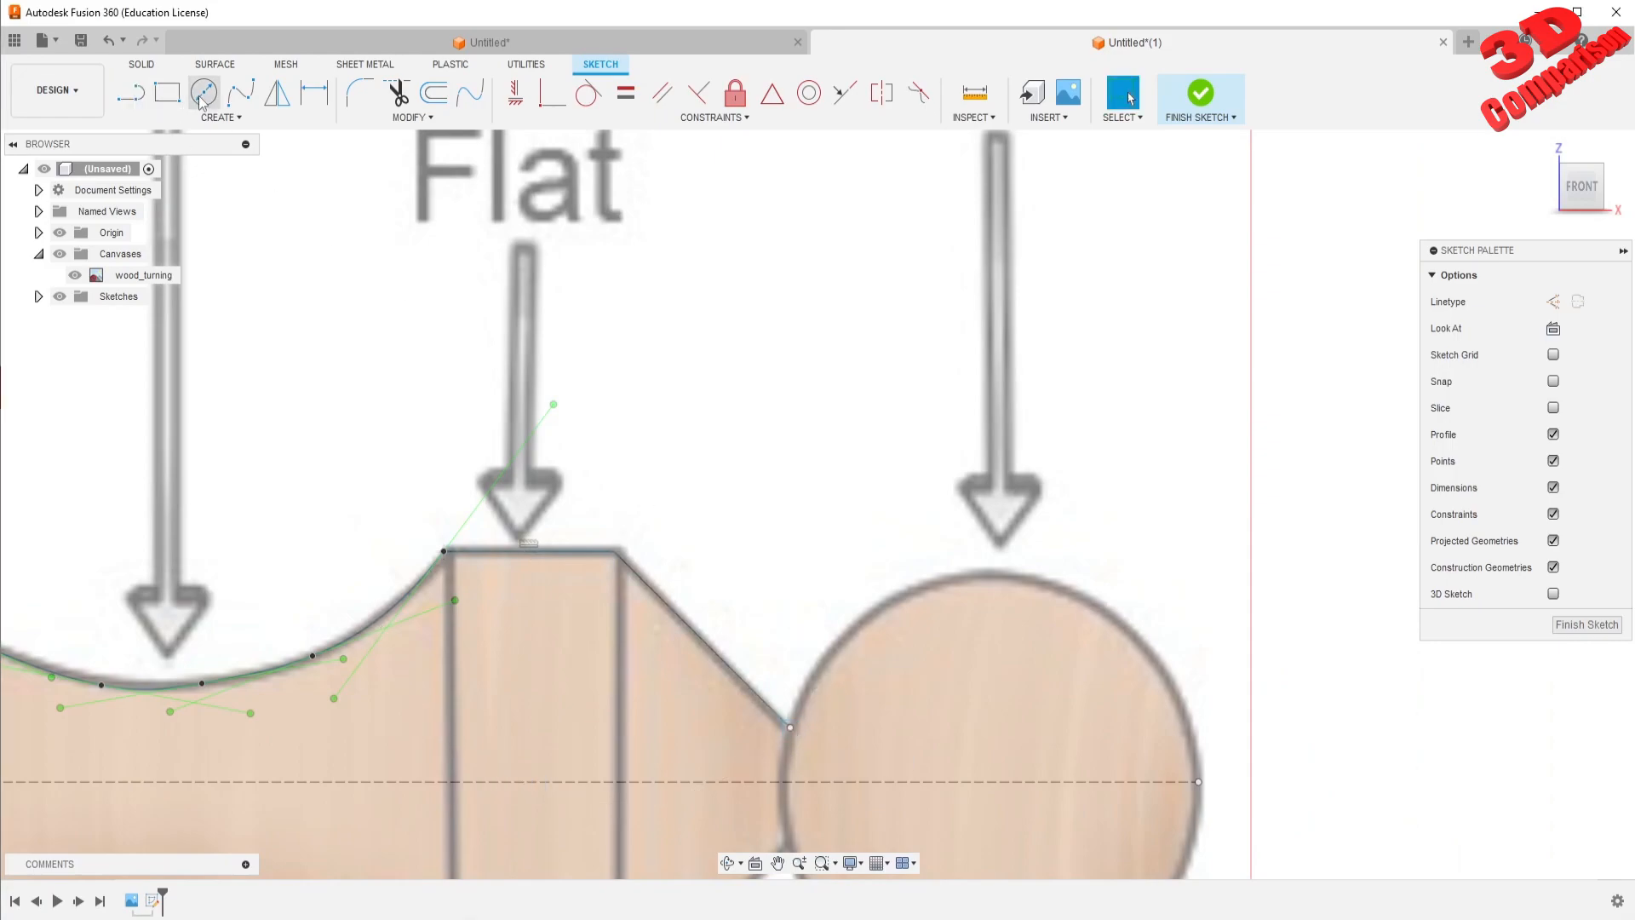
left_click(995, 781)
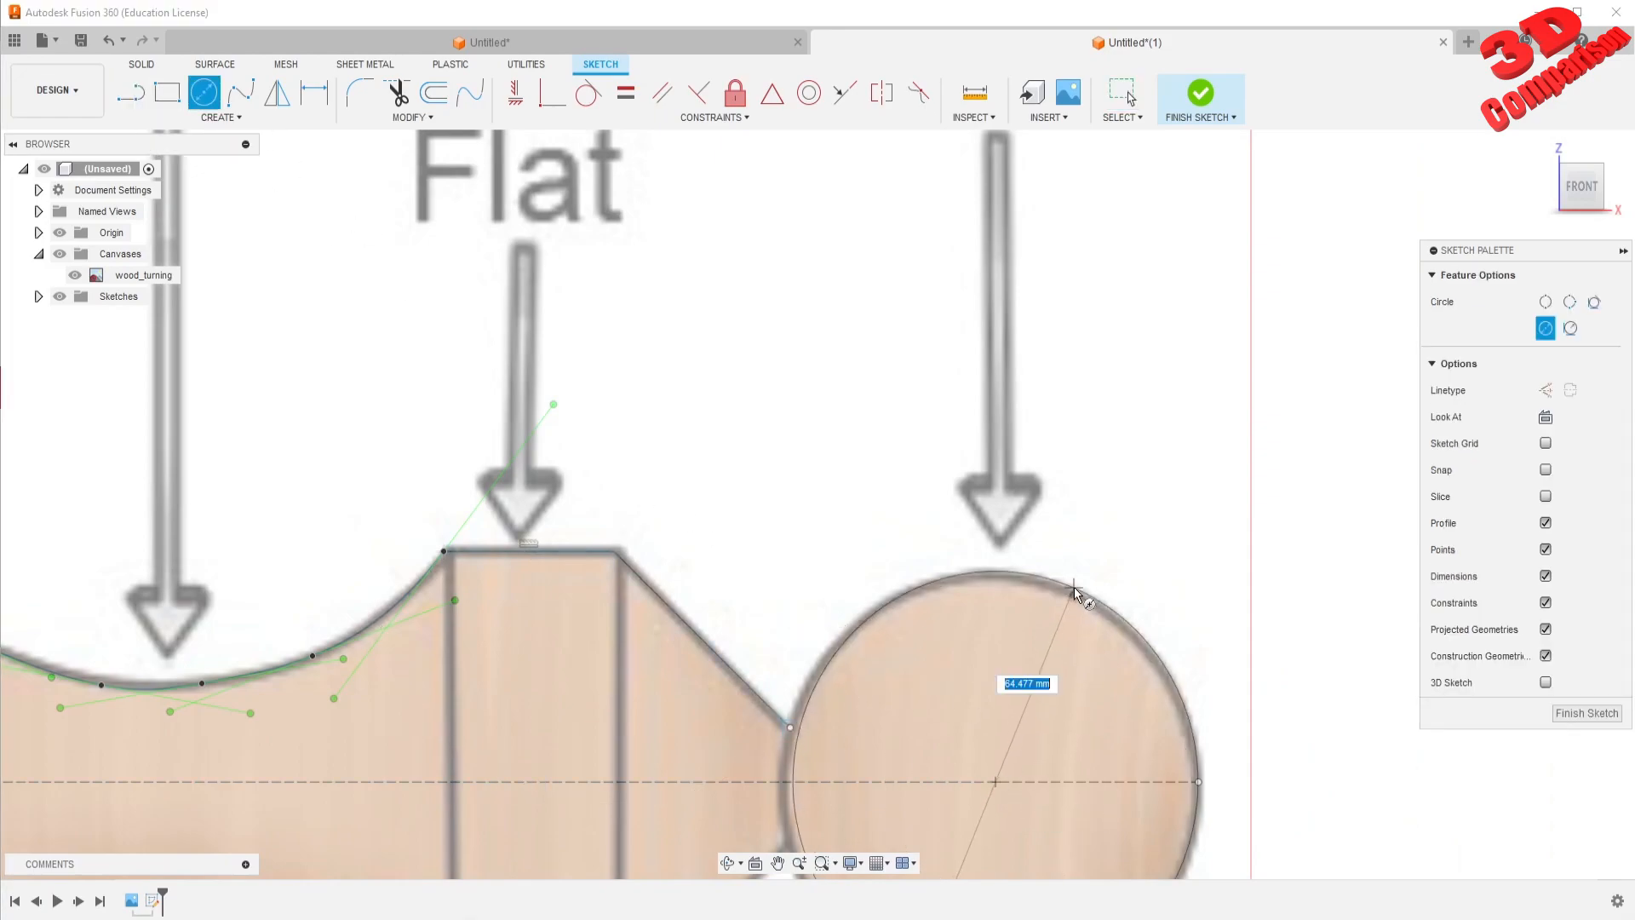
left_click(1075, 591)
key("Escape")
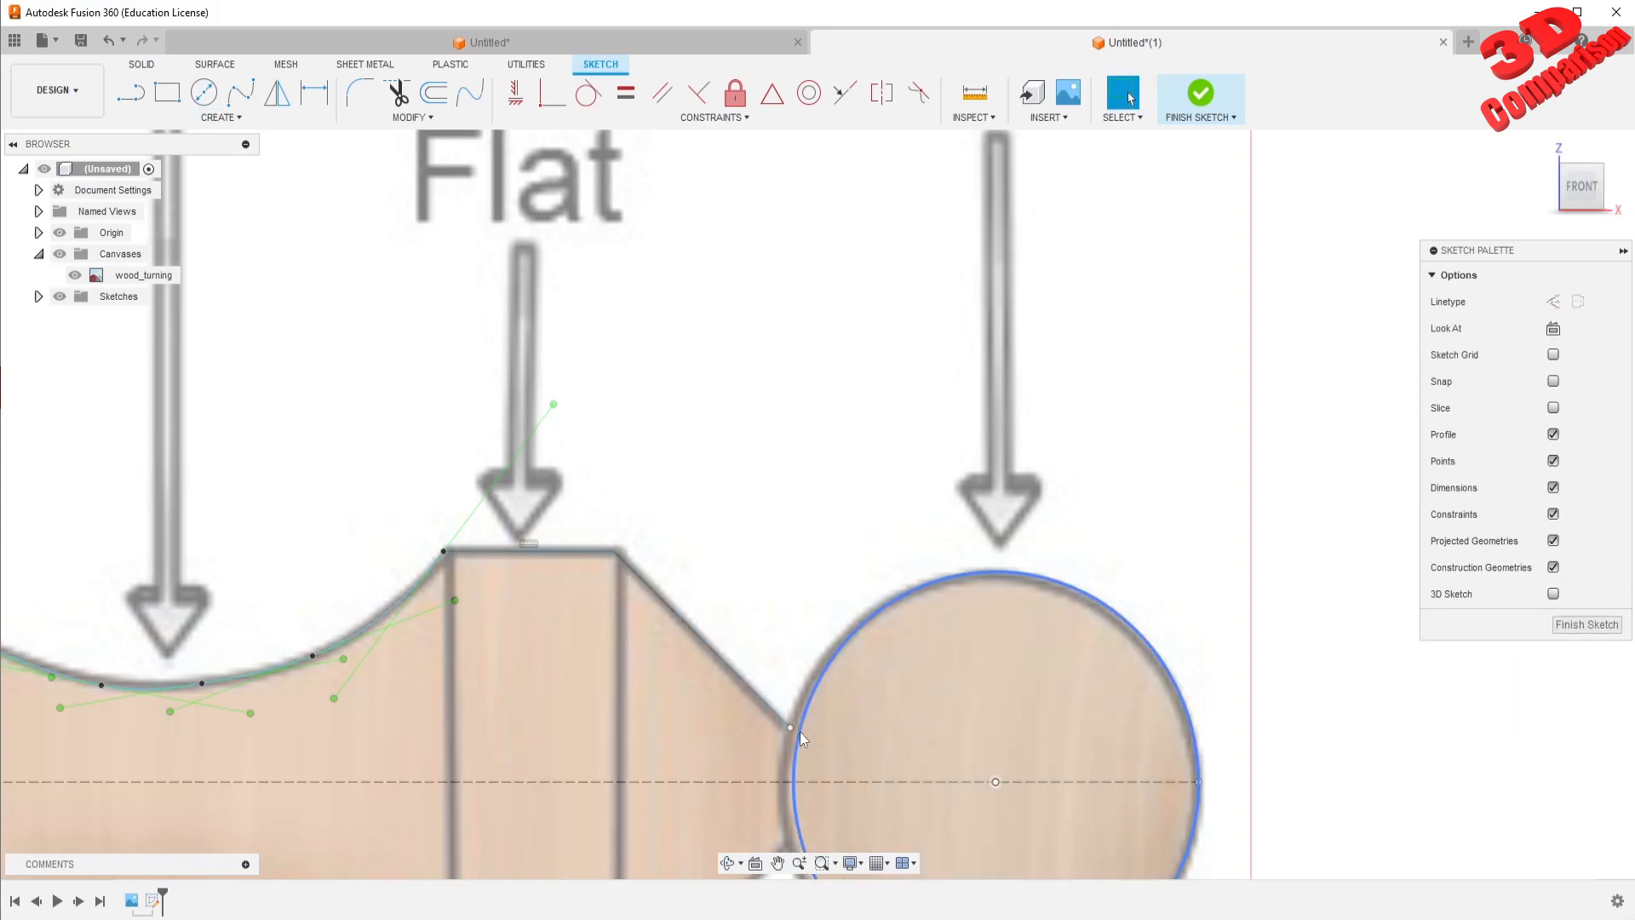
Make the sloped line's endpoint coincident with the Bead circle and fine-tune the circle's centre along the axis
left_click(795, 729)
left_click(552, 92)
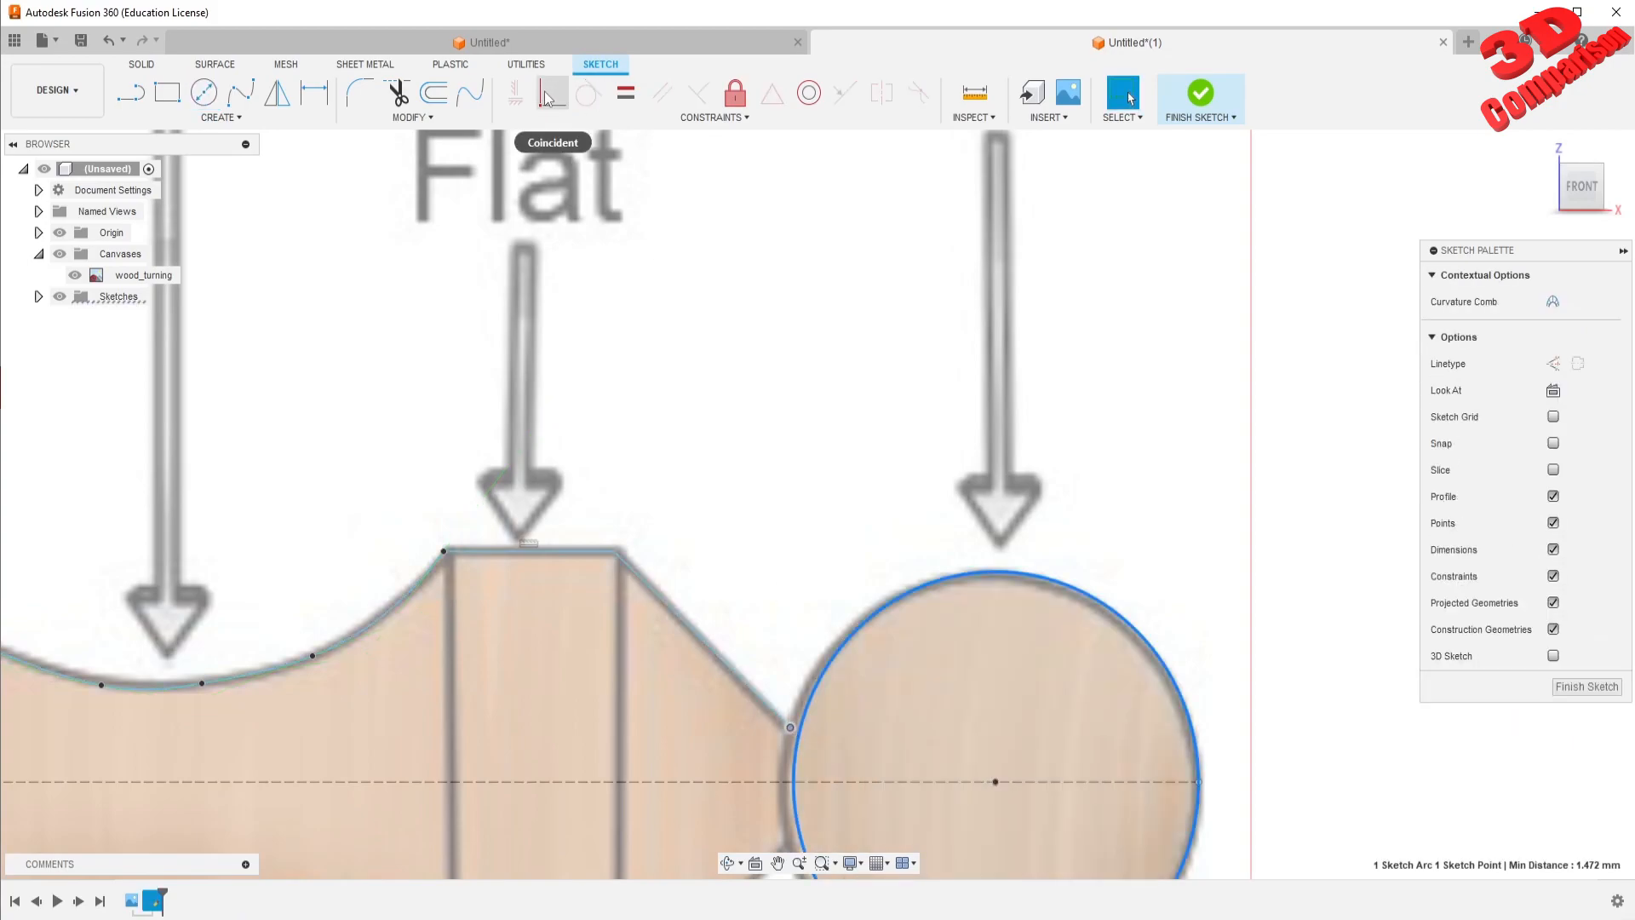
key("Escape")
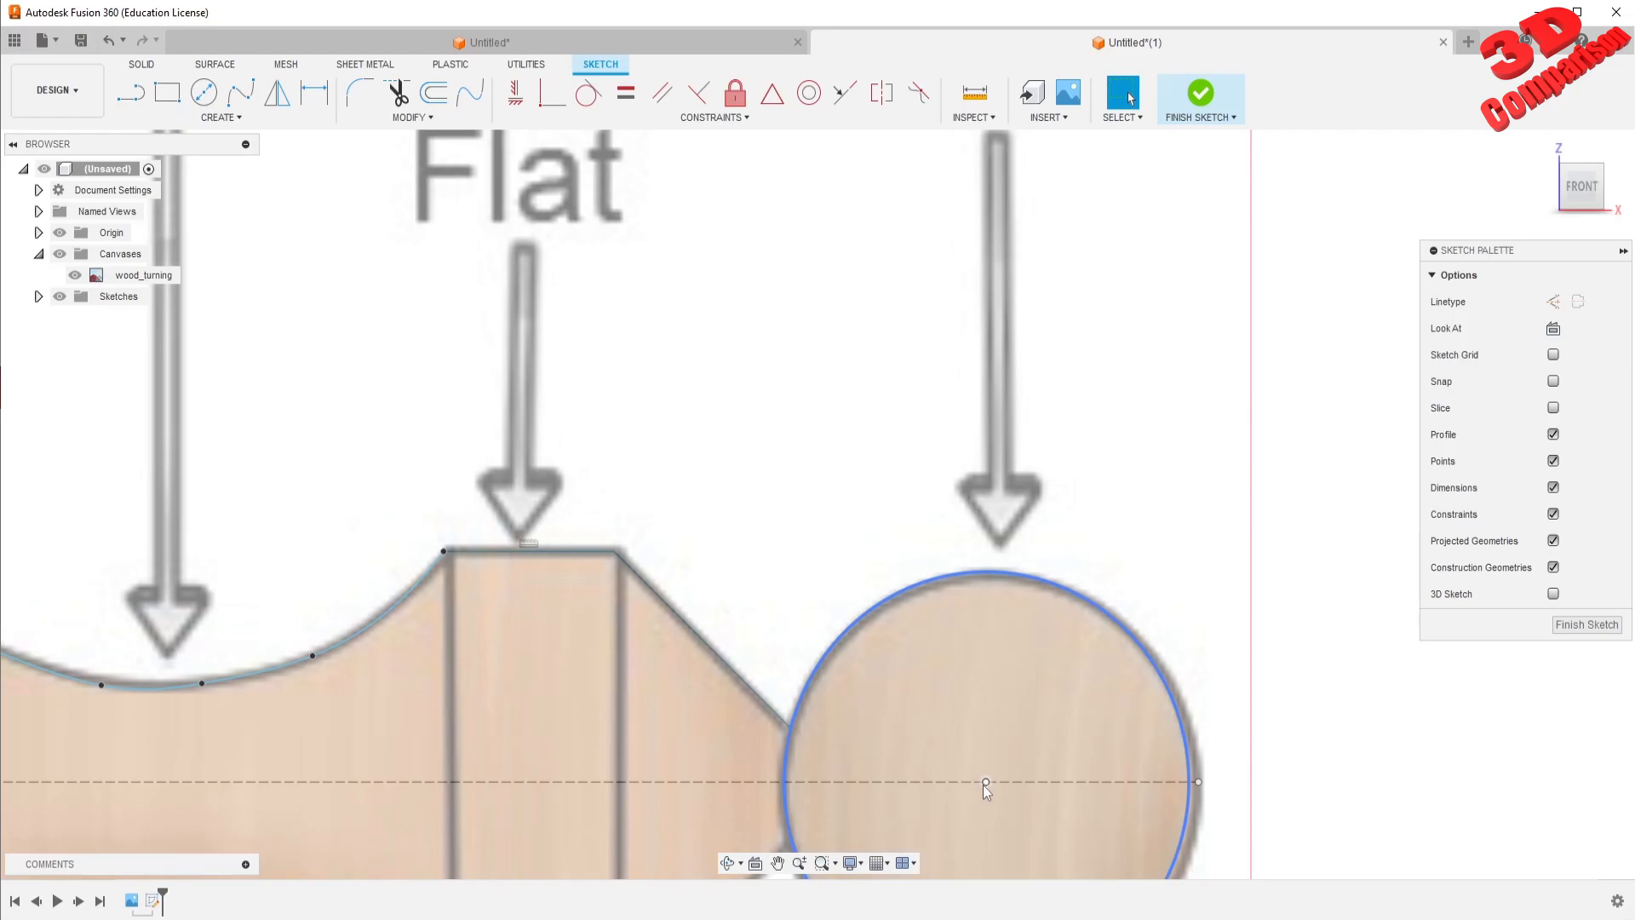
left_click_drag(986, 782, 988, 784)
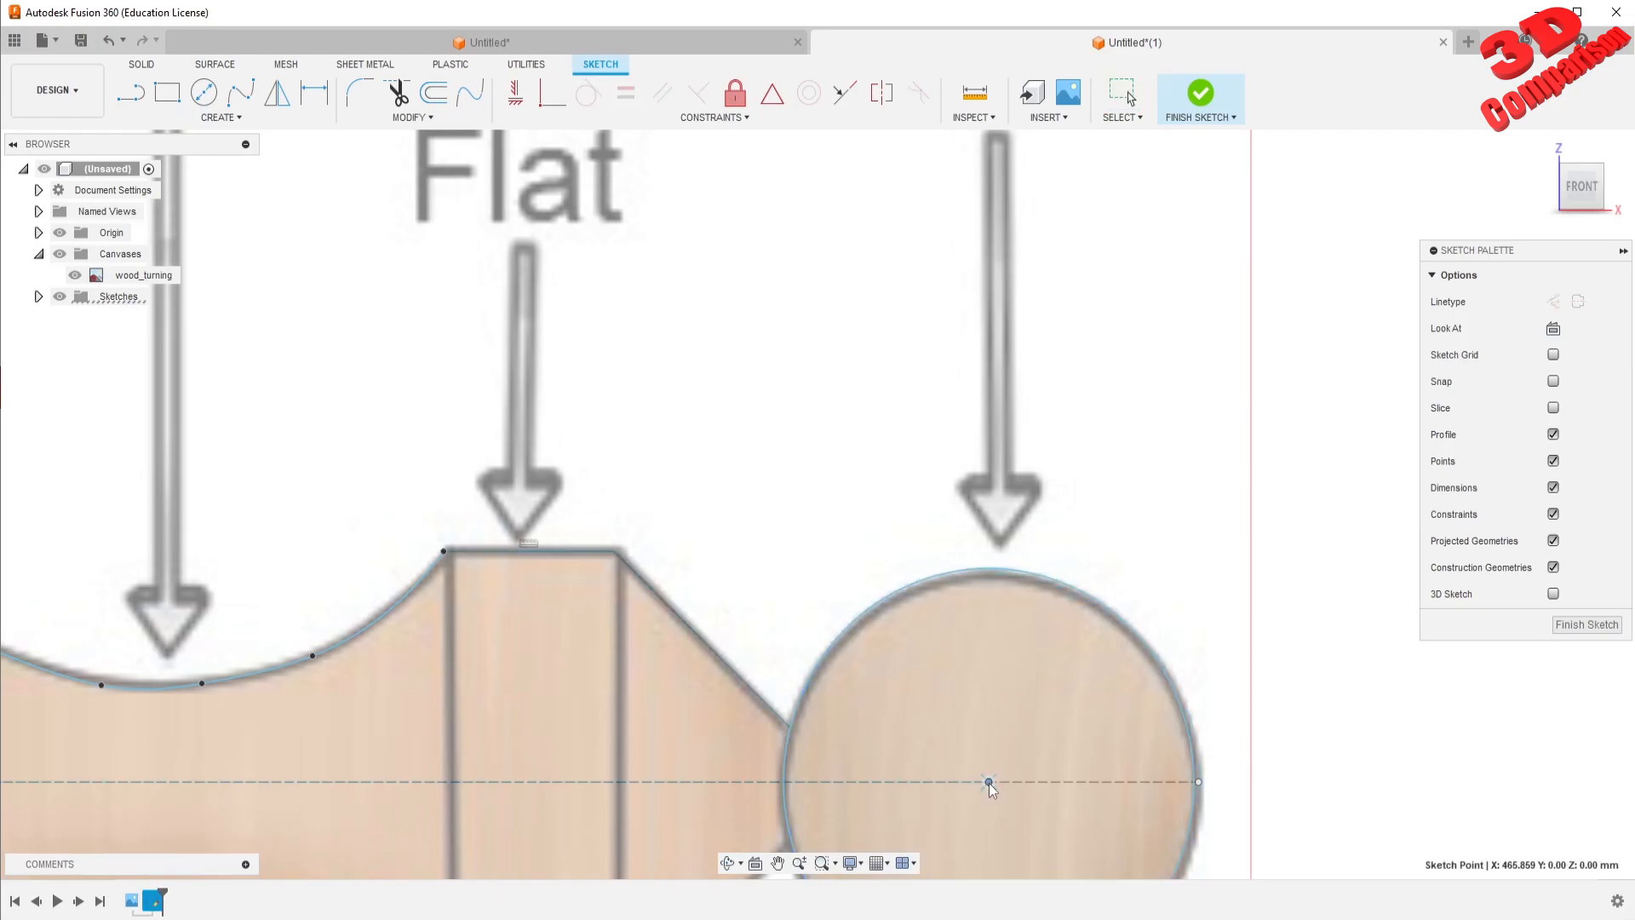
scroll(1031, 713, "down", 3)
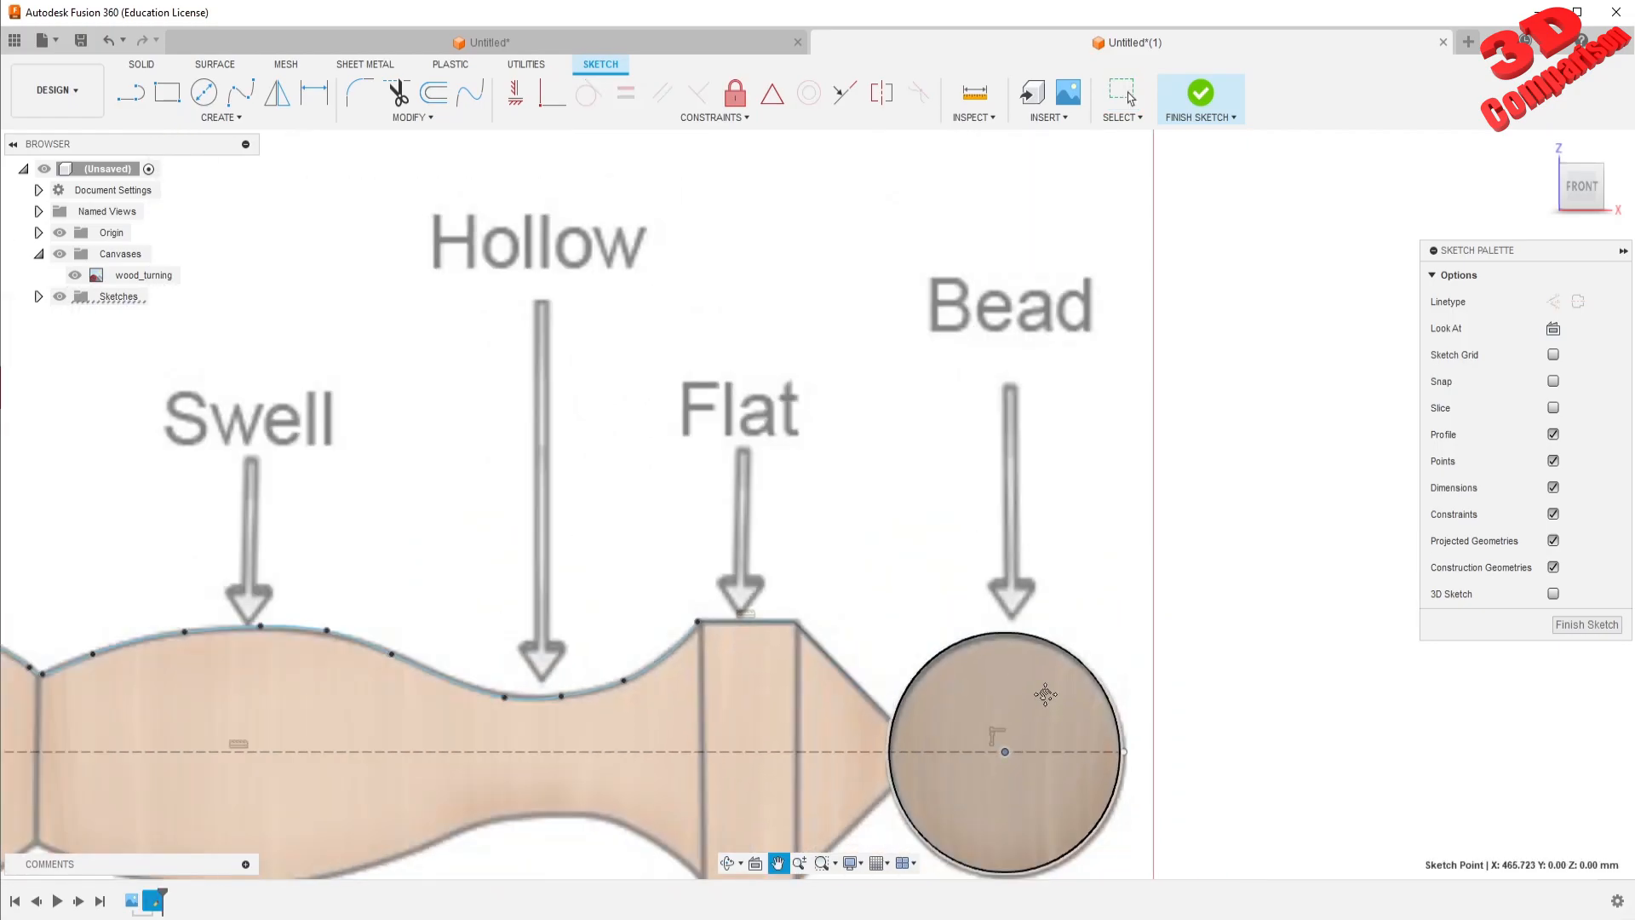
Trim away the lower half of the Bead circle below the turning axis
scroll(938, 469, "up", 4)
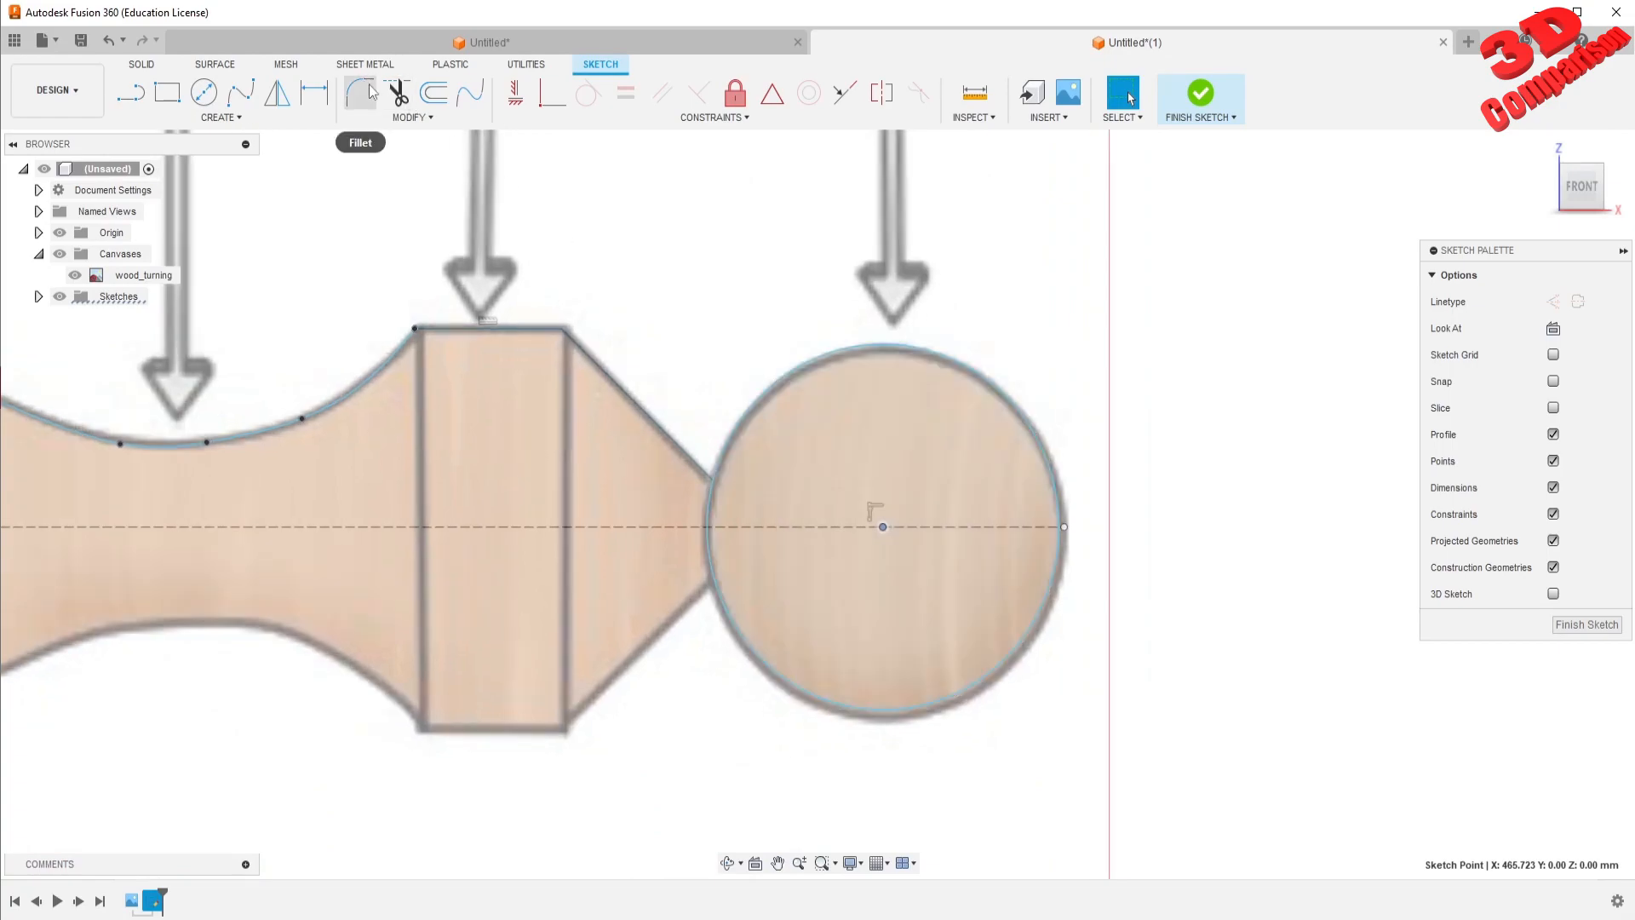
left_click(400, 94)
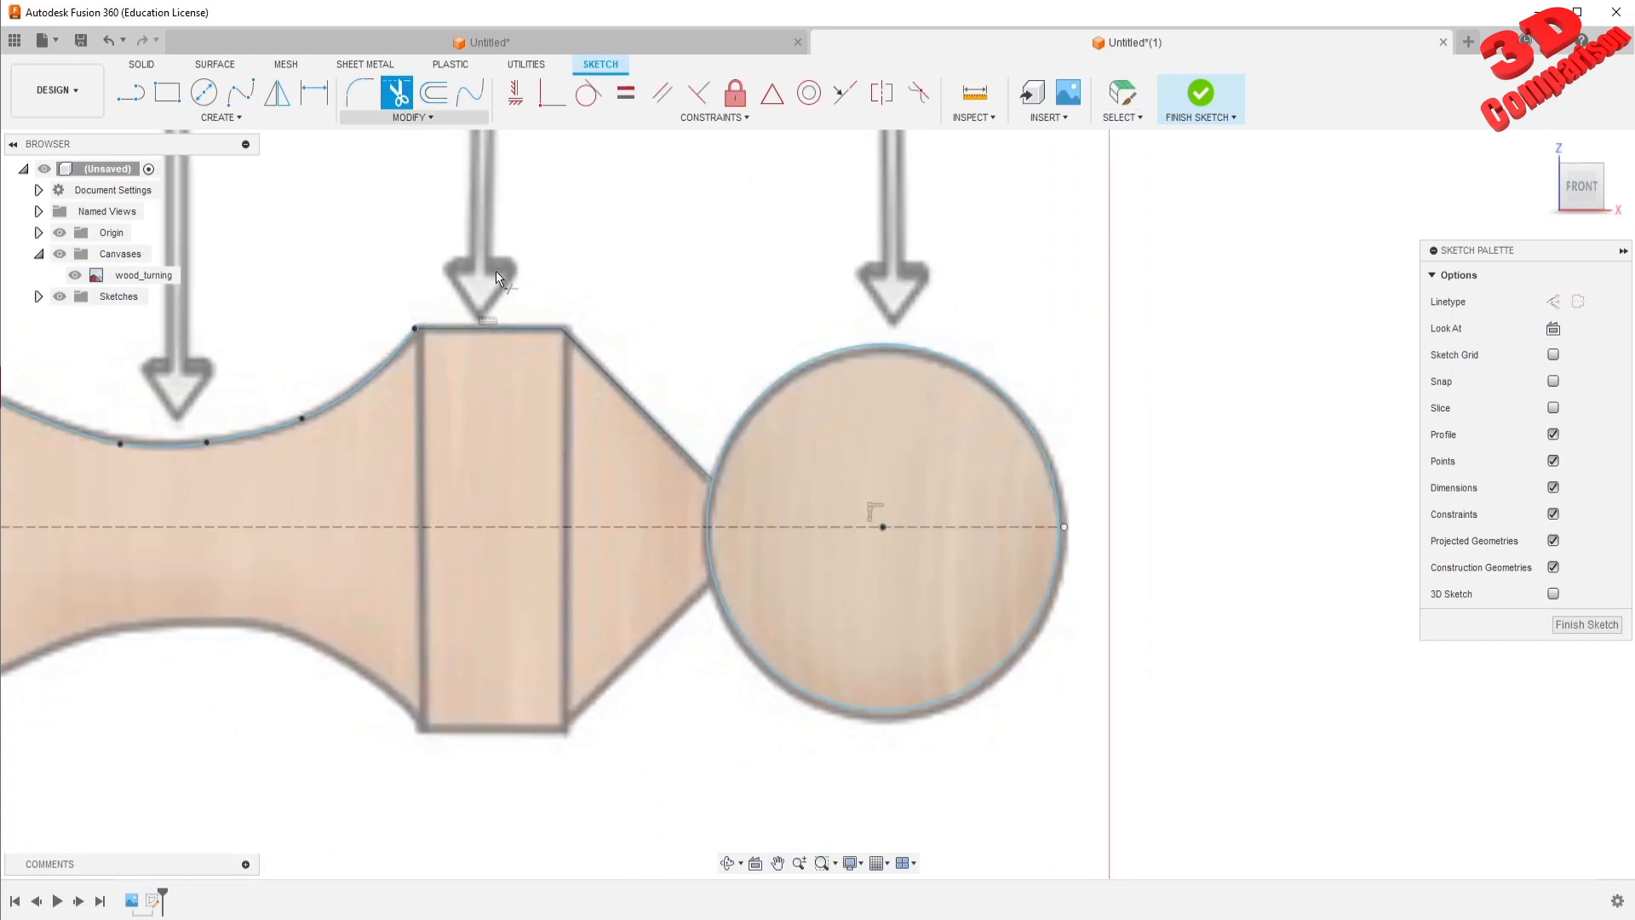
left_click(723, 604)
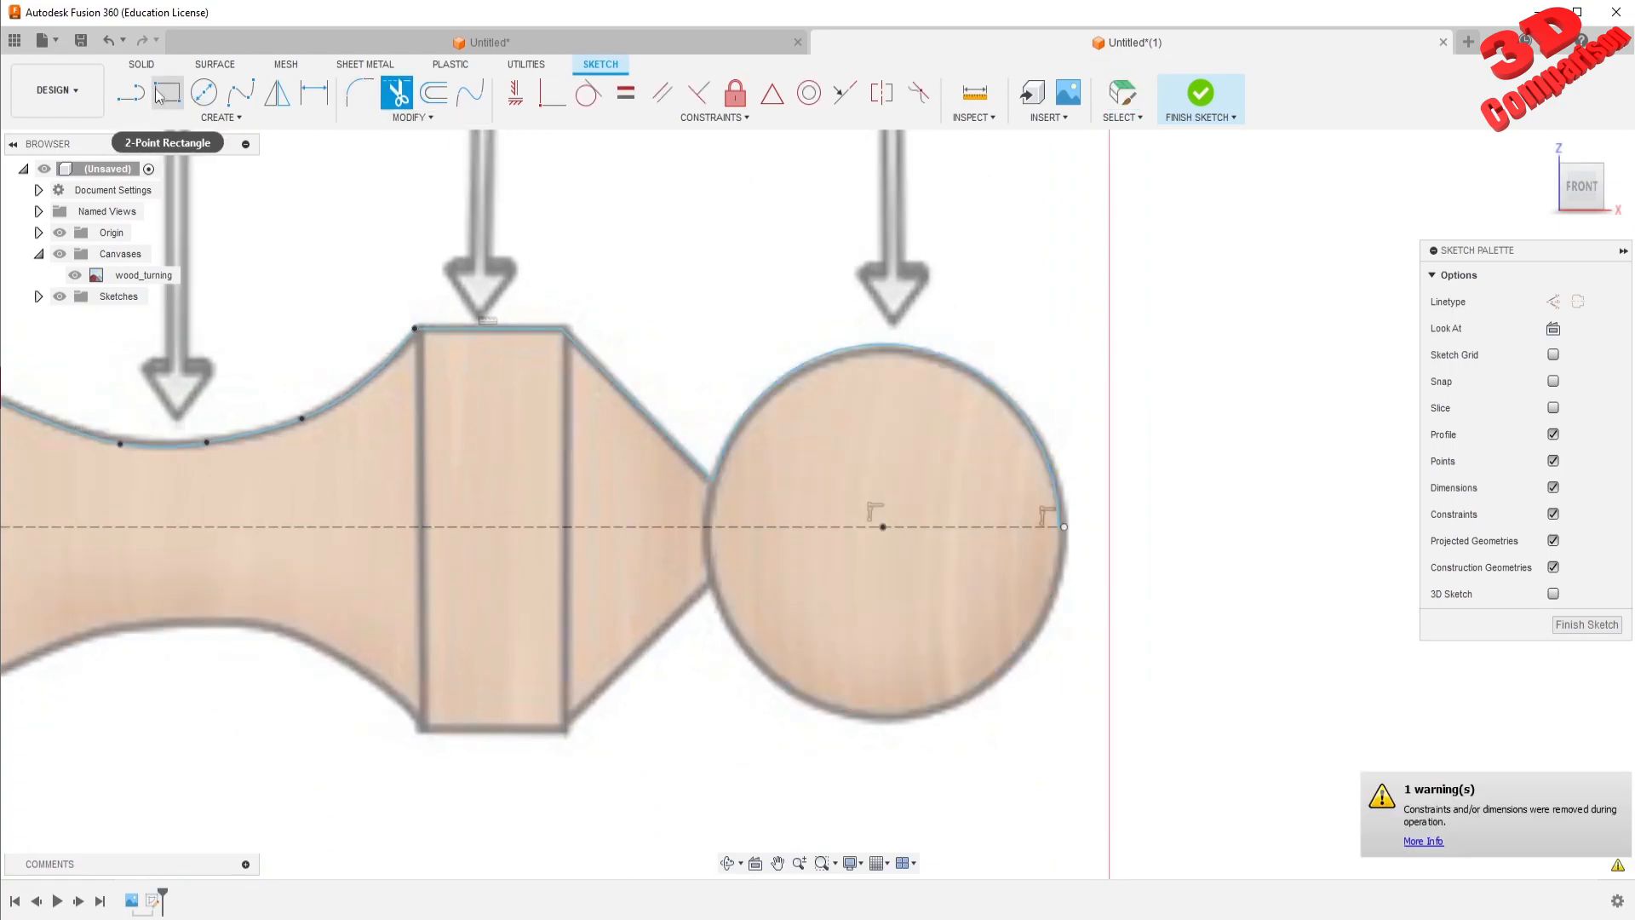
key("l")
left_click(1058, 528)
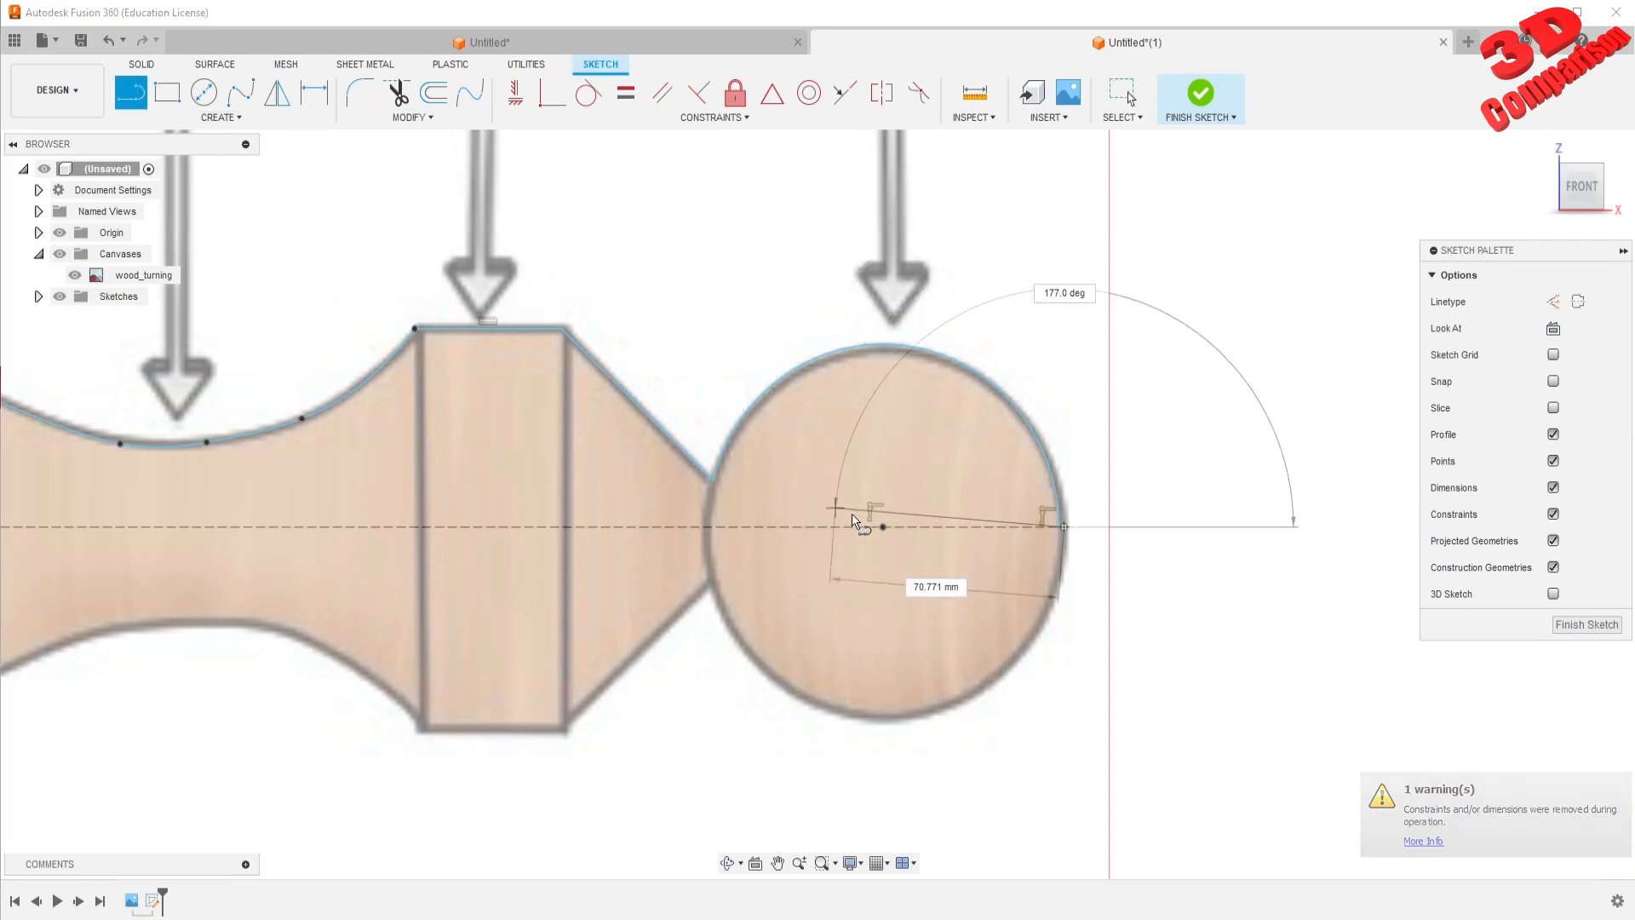
key("Escape")
Close the profile with a line about 499 mm long from the Bead arc's outer end along the axis to the origin
scroll(1056, 533, "up", 5)
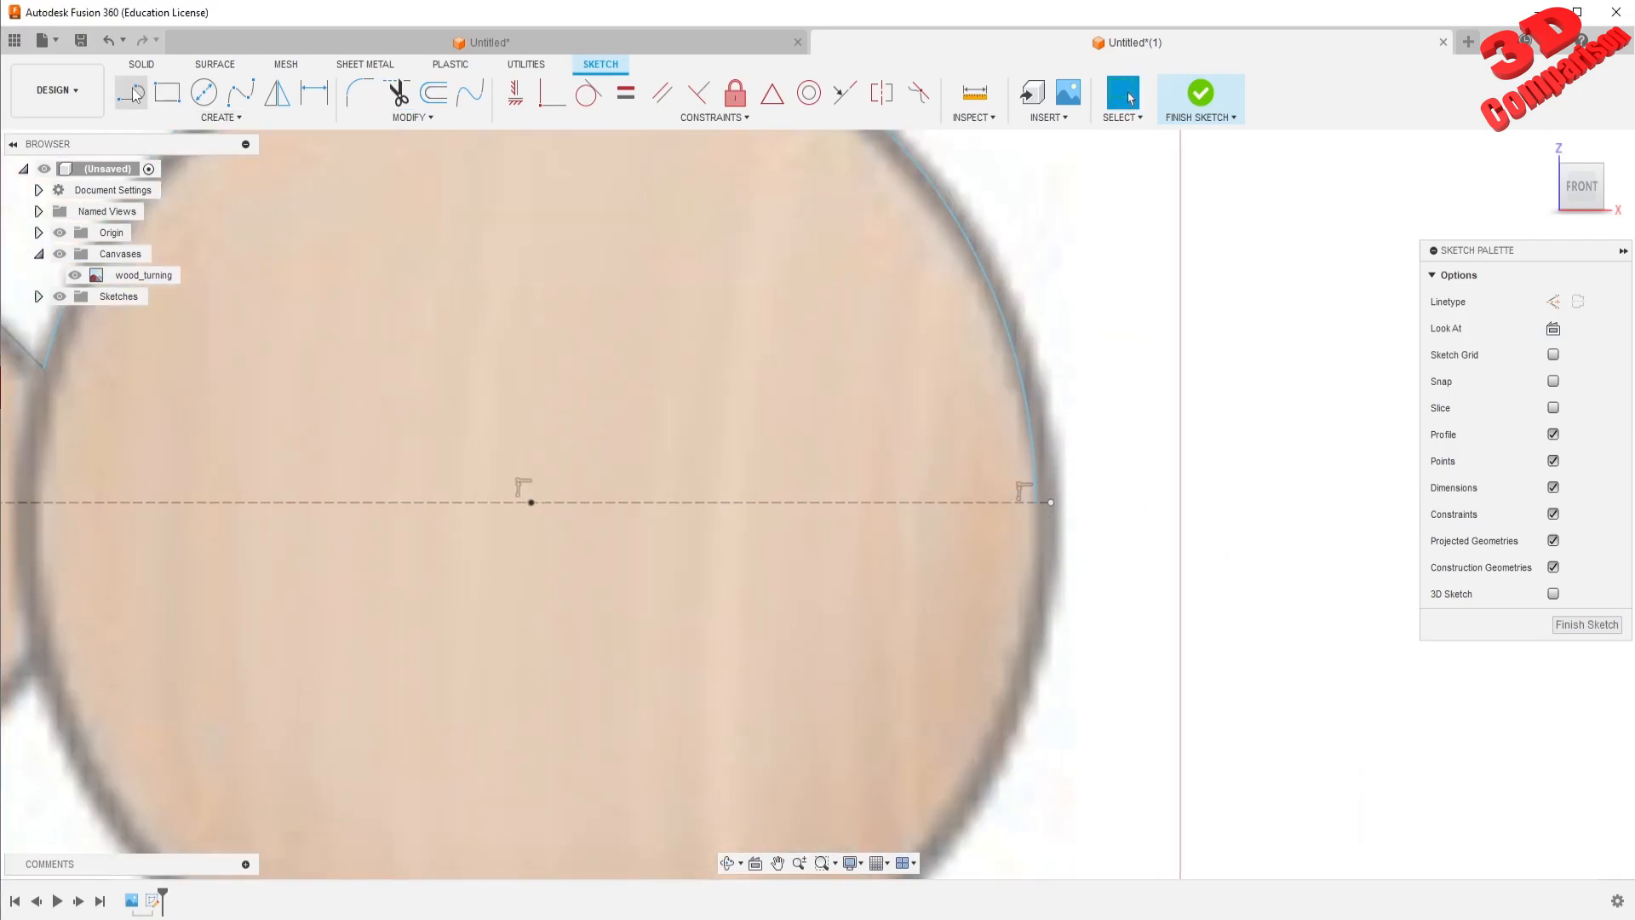
key("l")
scroll(796, 482, "down", 10)
left_click_drag(1035, 502, 319, 514)
middle_click_drag(318, 514, 1139, 529)
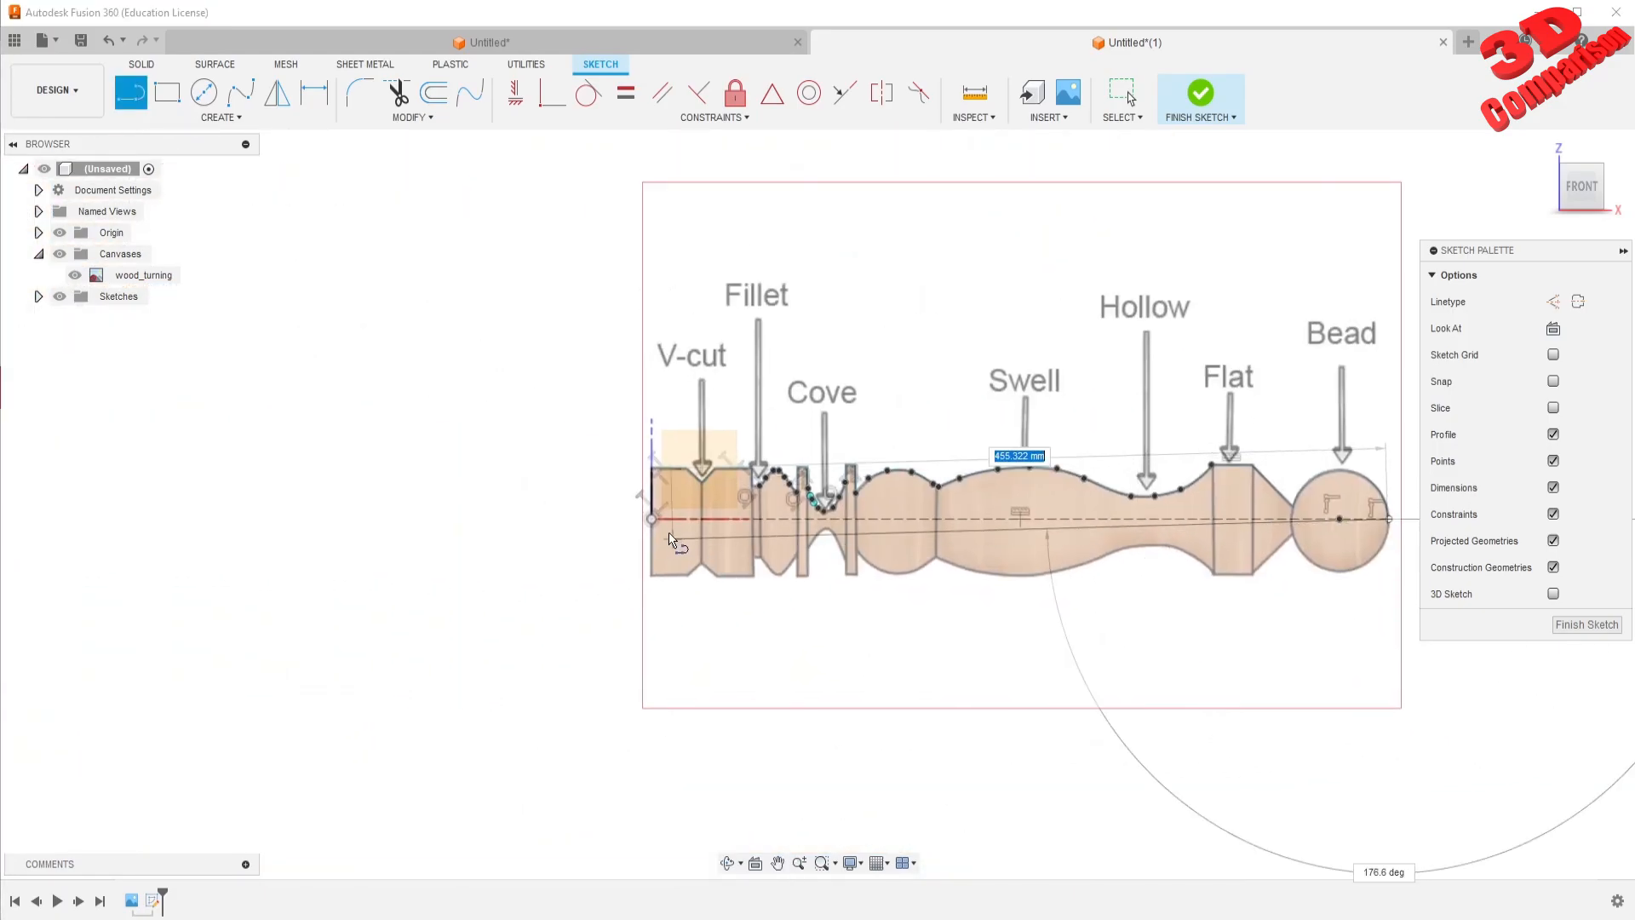
left_click(651, 516)
key("Escape")
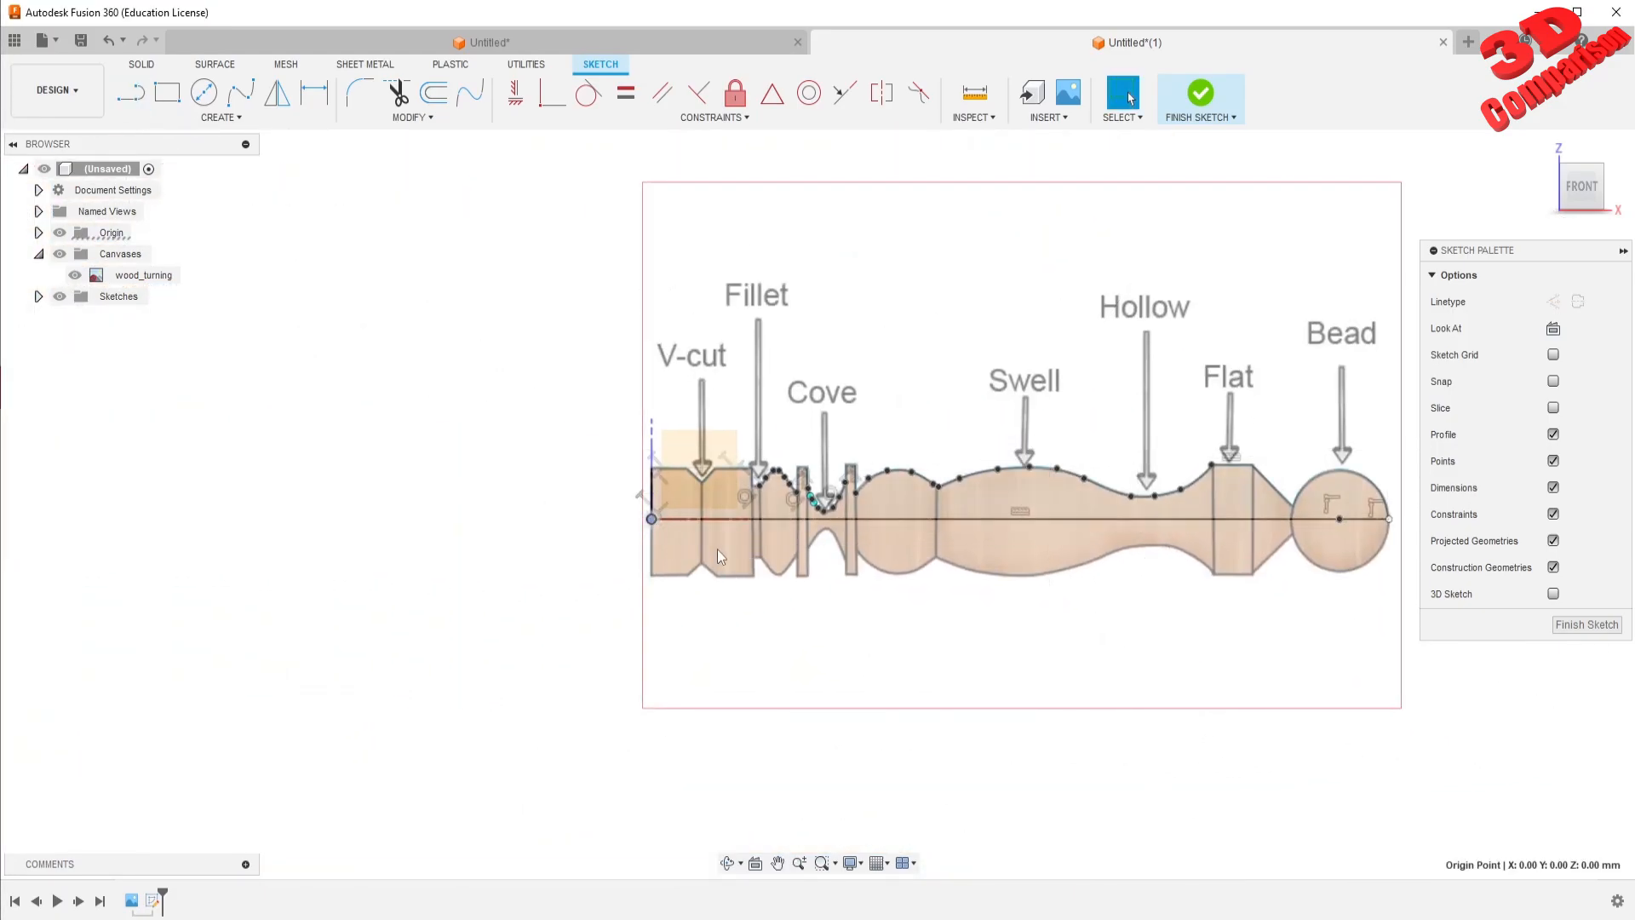
Finish the sketch and revolve the closed half profile around the axis line as a new body
left_click(1202, 95)
left_click(240, 116)
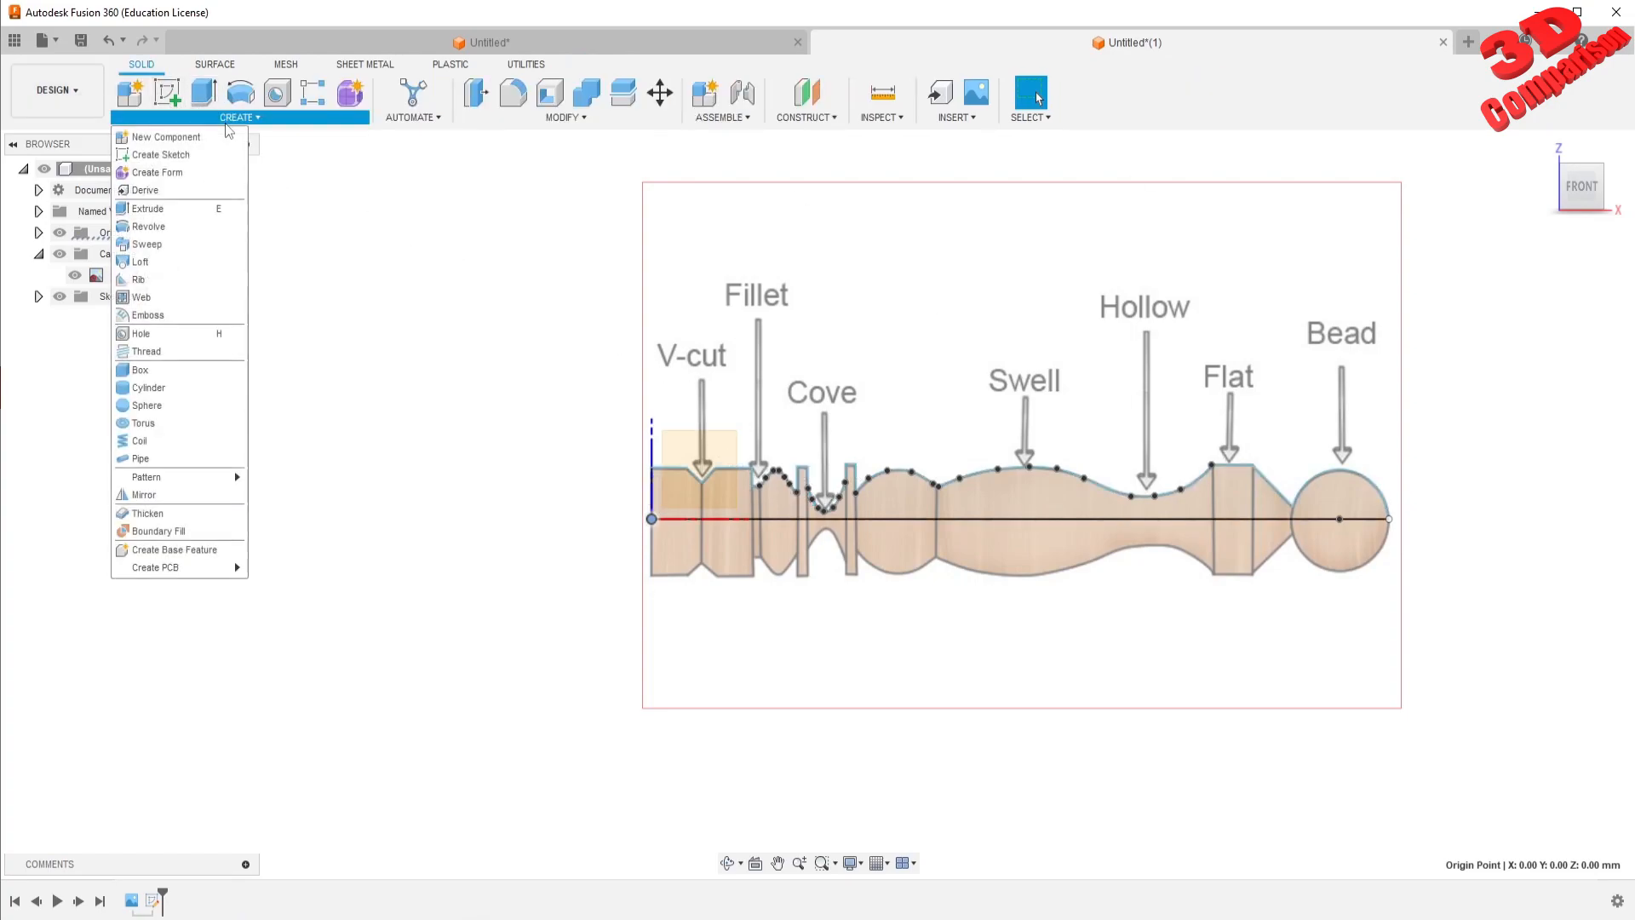
left_click(210, 231)
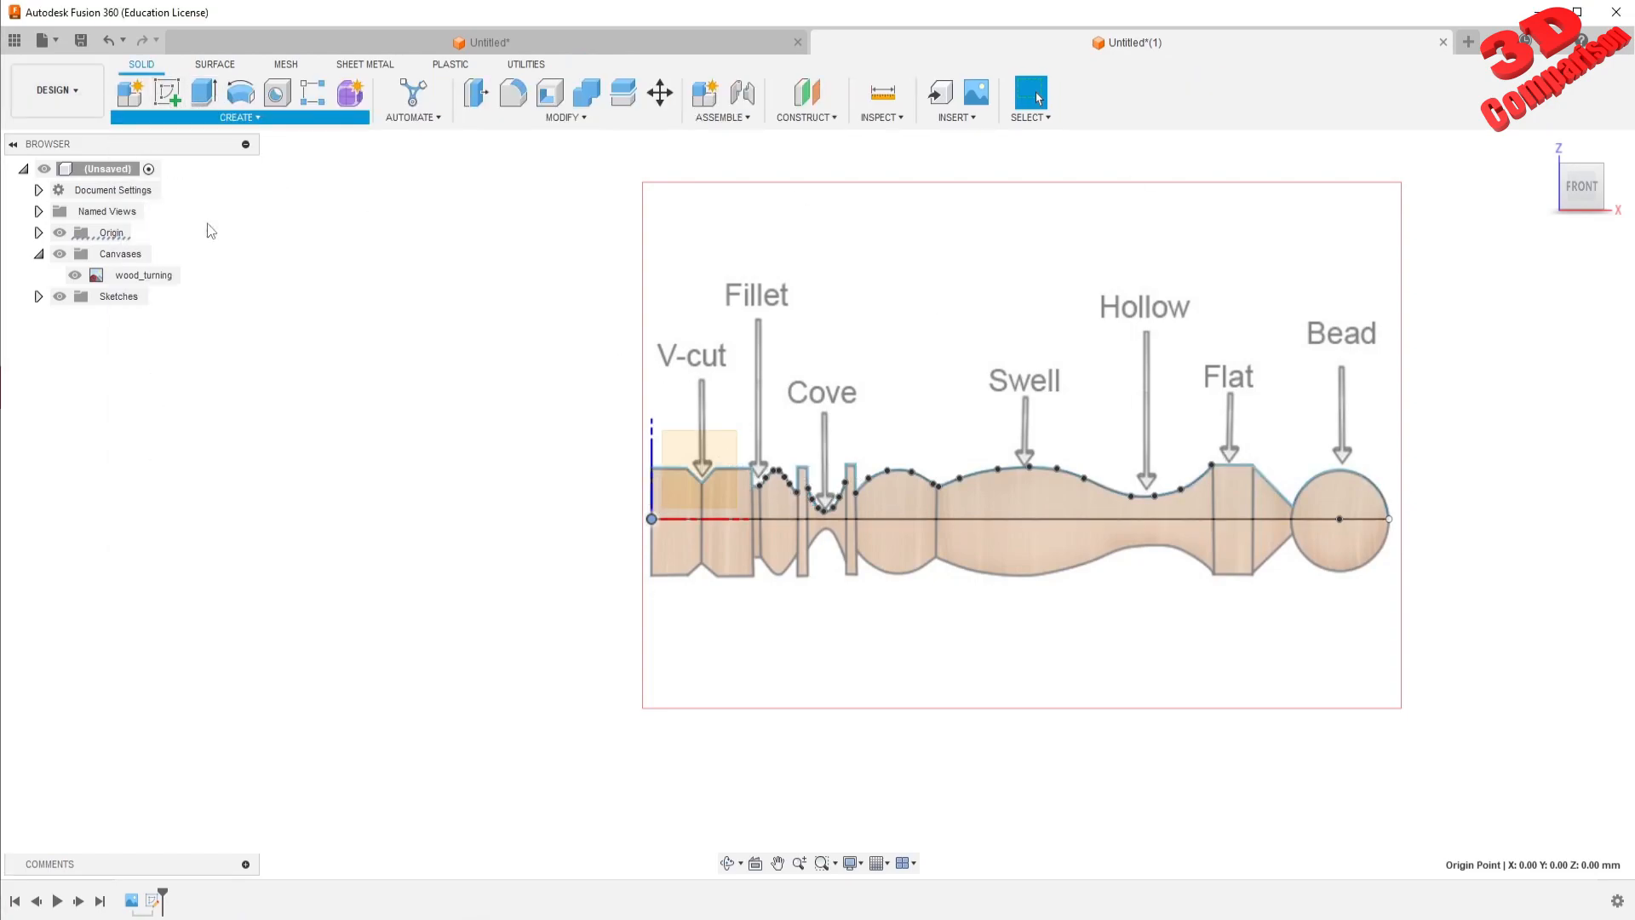
left_click(945, 522)
middle_click_drag(1005, 470, 903, 545, "shift")
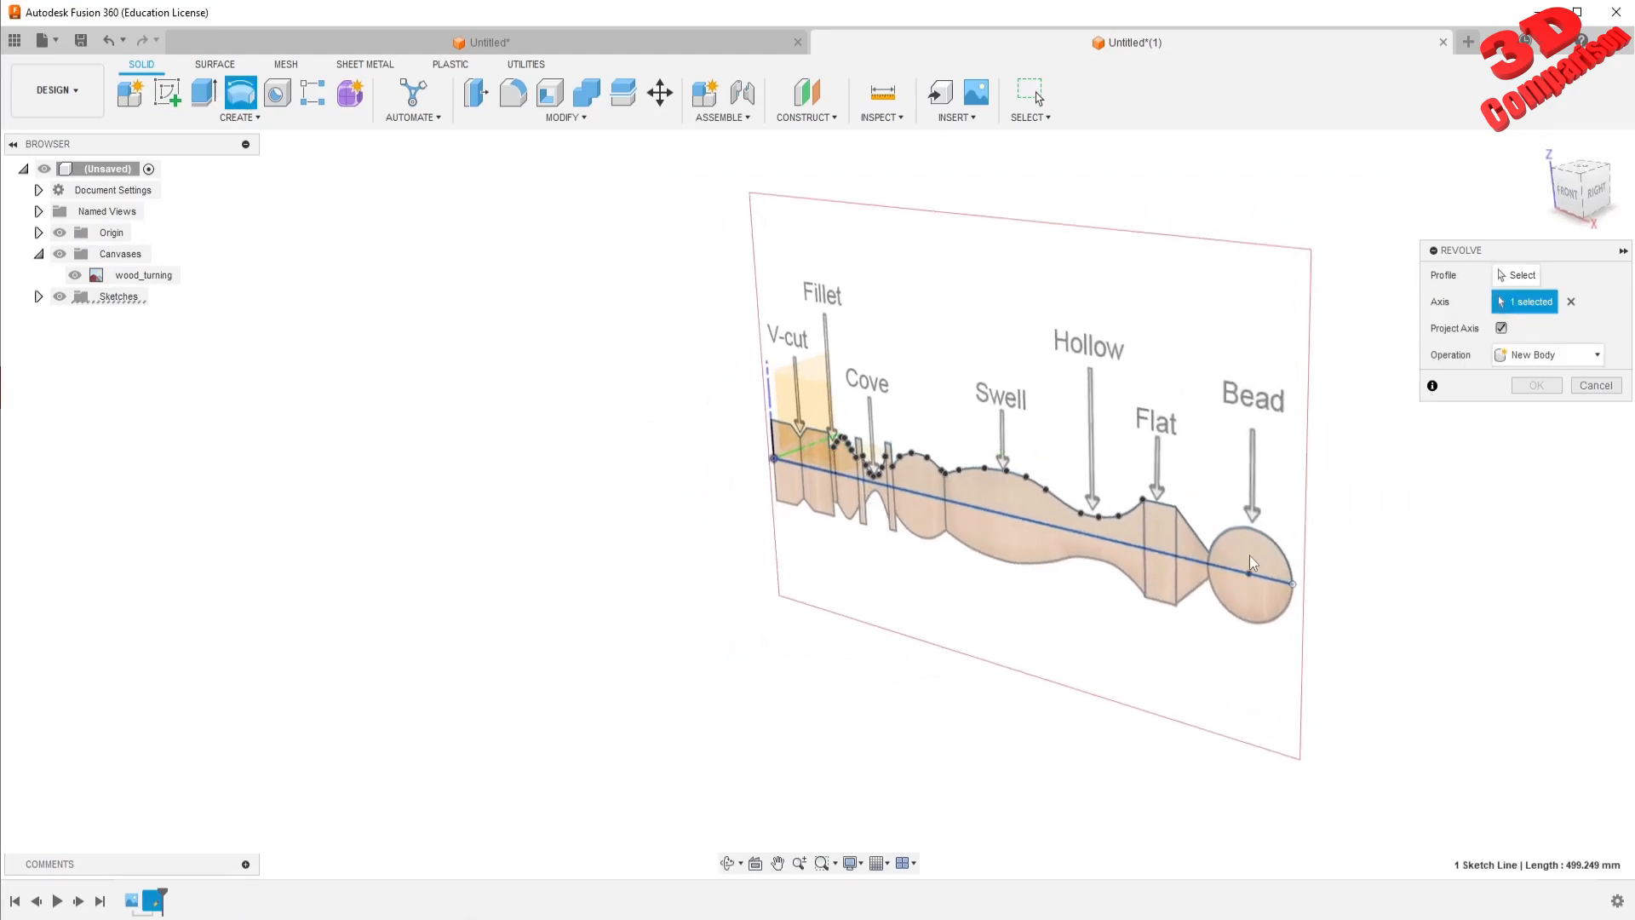
left_click(1521, 275)
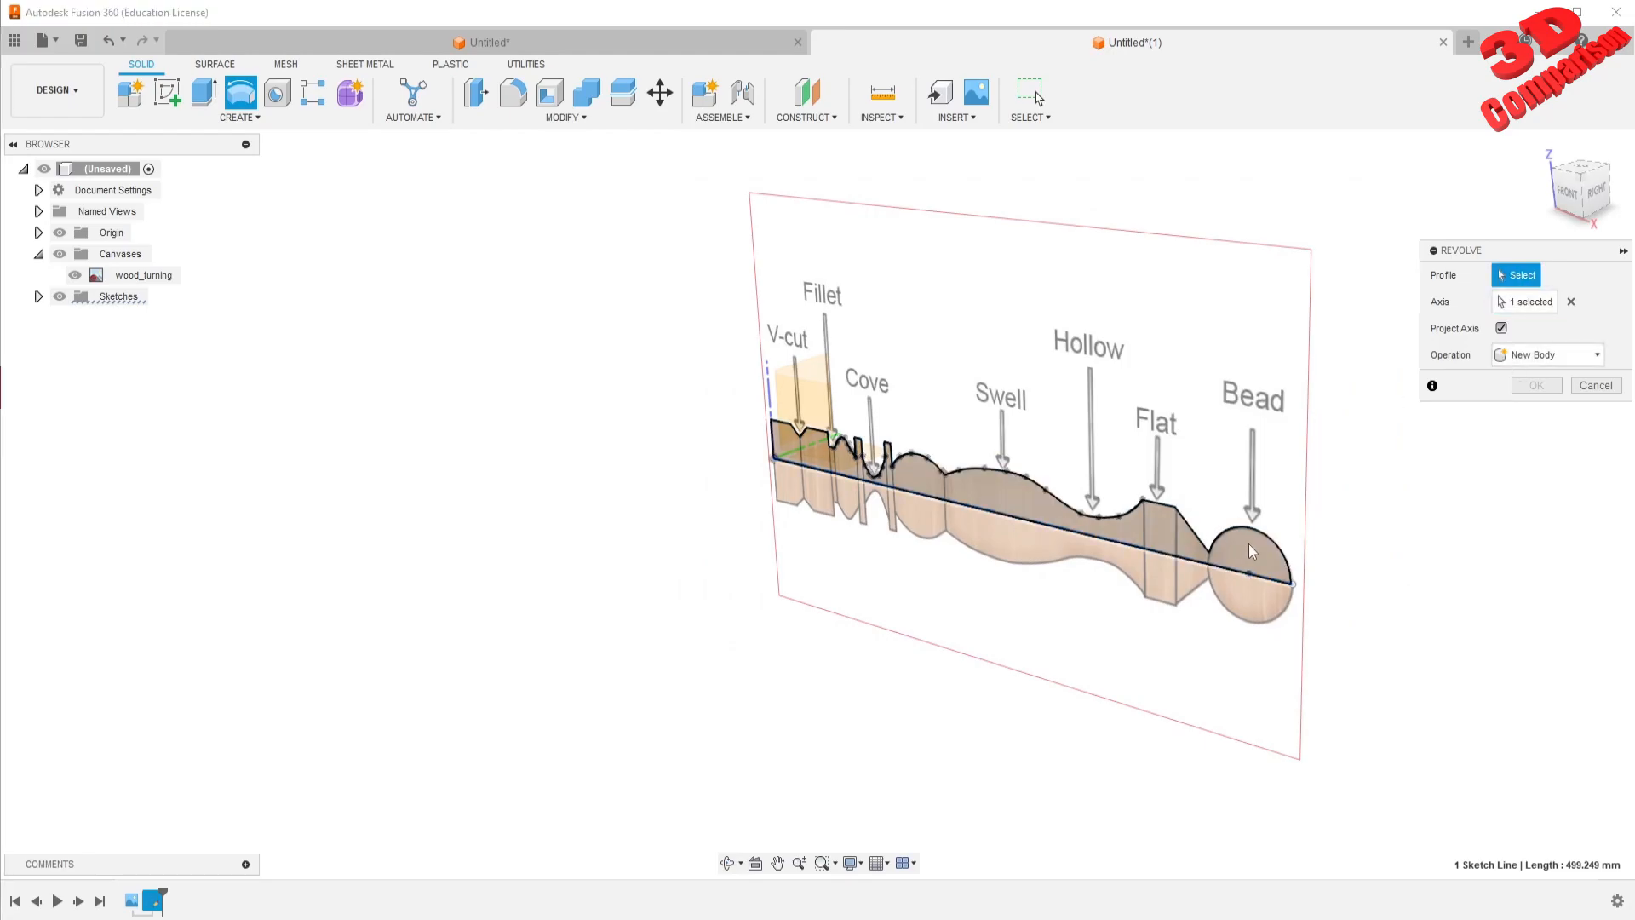
left_click(1249, 543)
left_click(1552, 465)
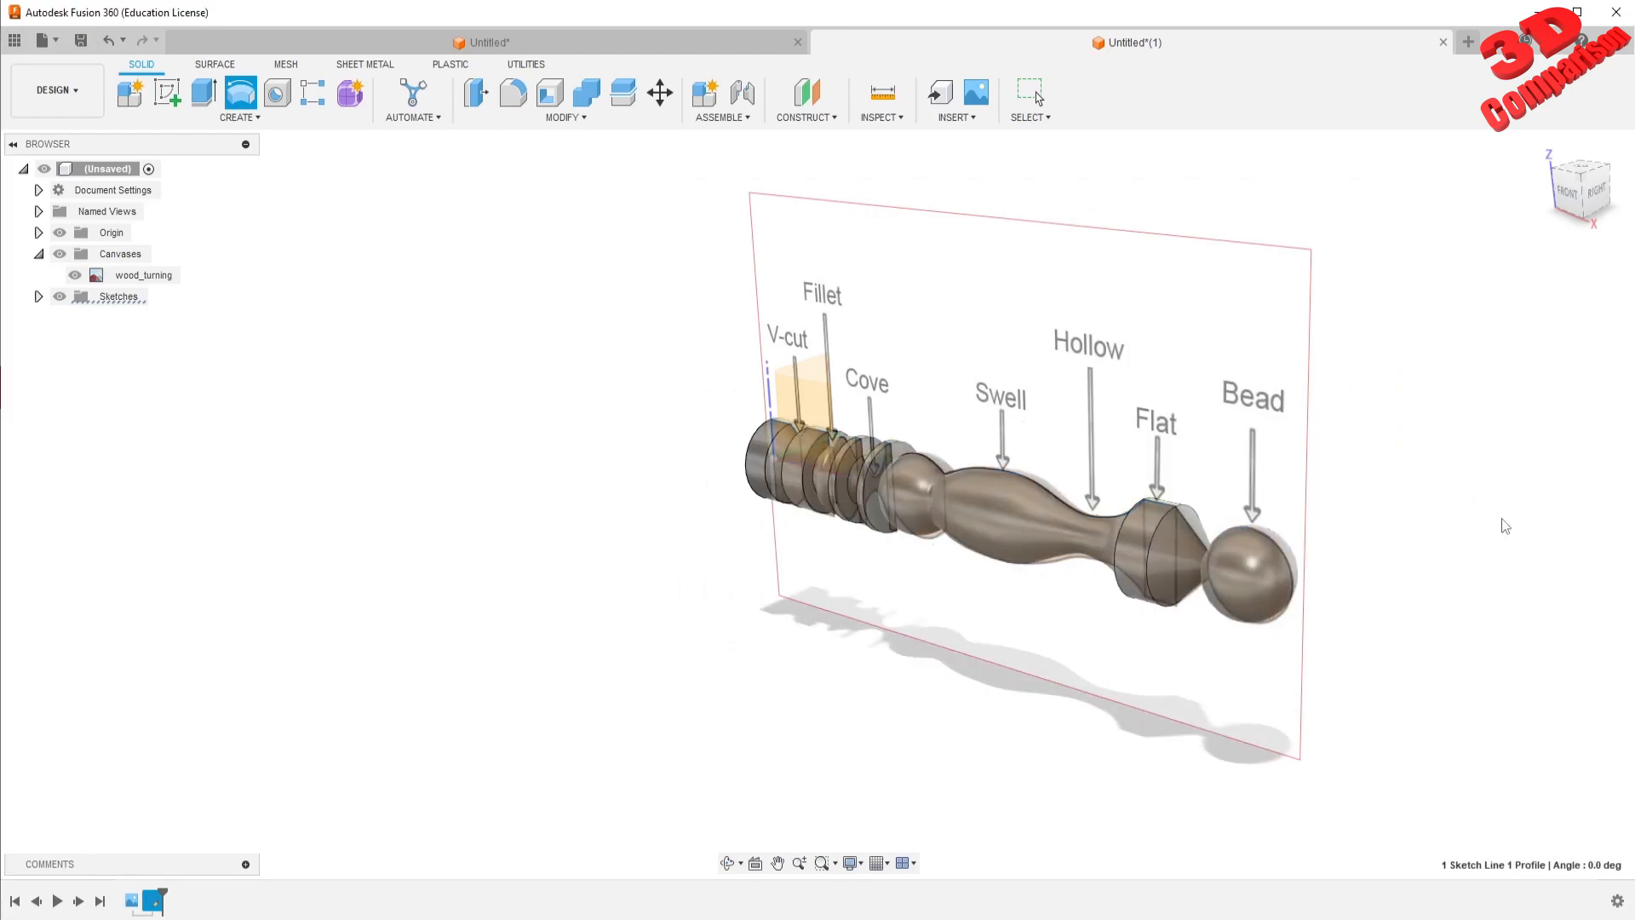
Hide the wood_turning canvas so only the revolved body is shown
scroll(1325, 460, "up", 3)
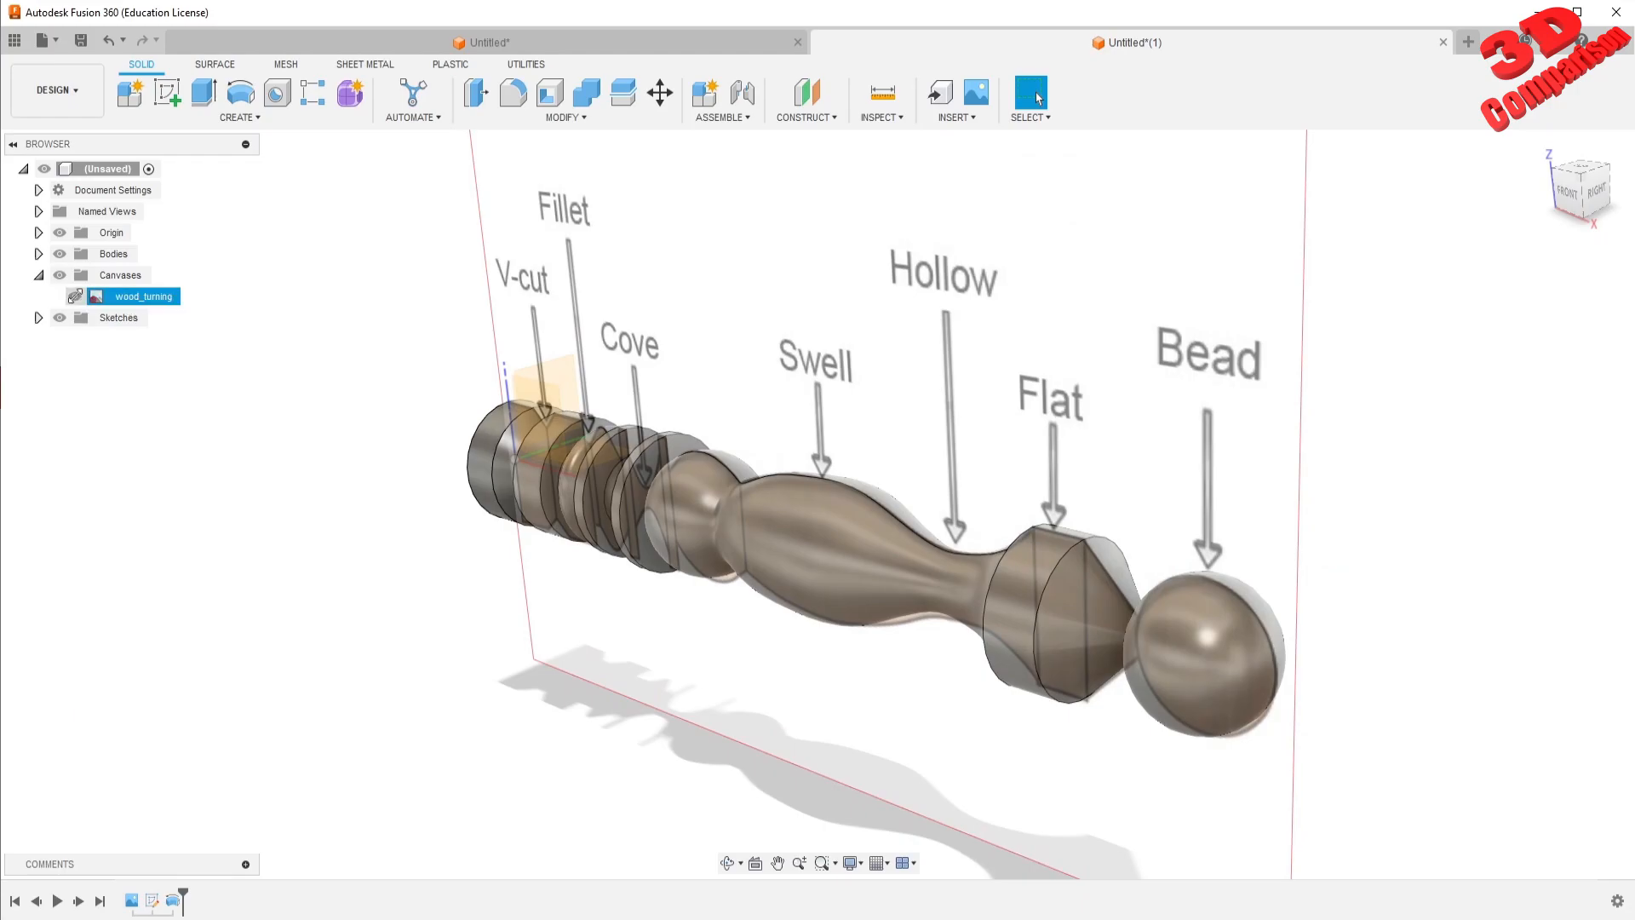
left_click(75, 296)
middle_click_drag(975, 559, 911, 482, "shift")
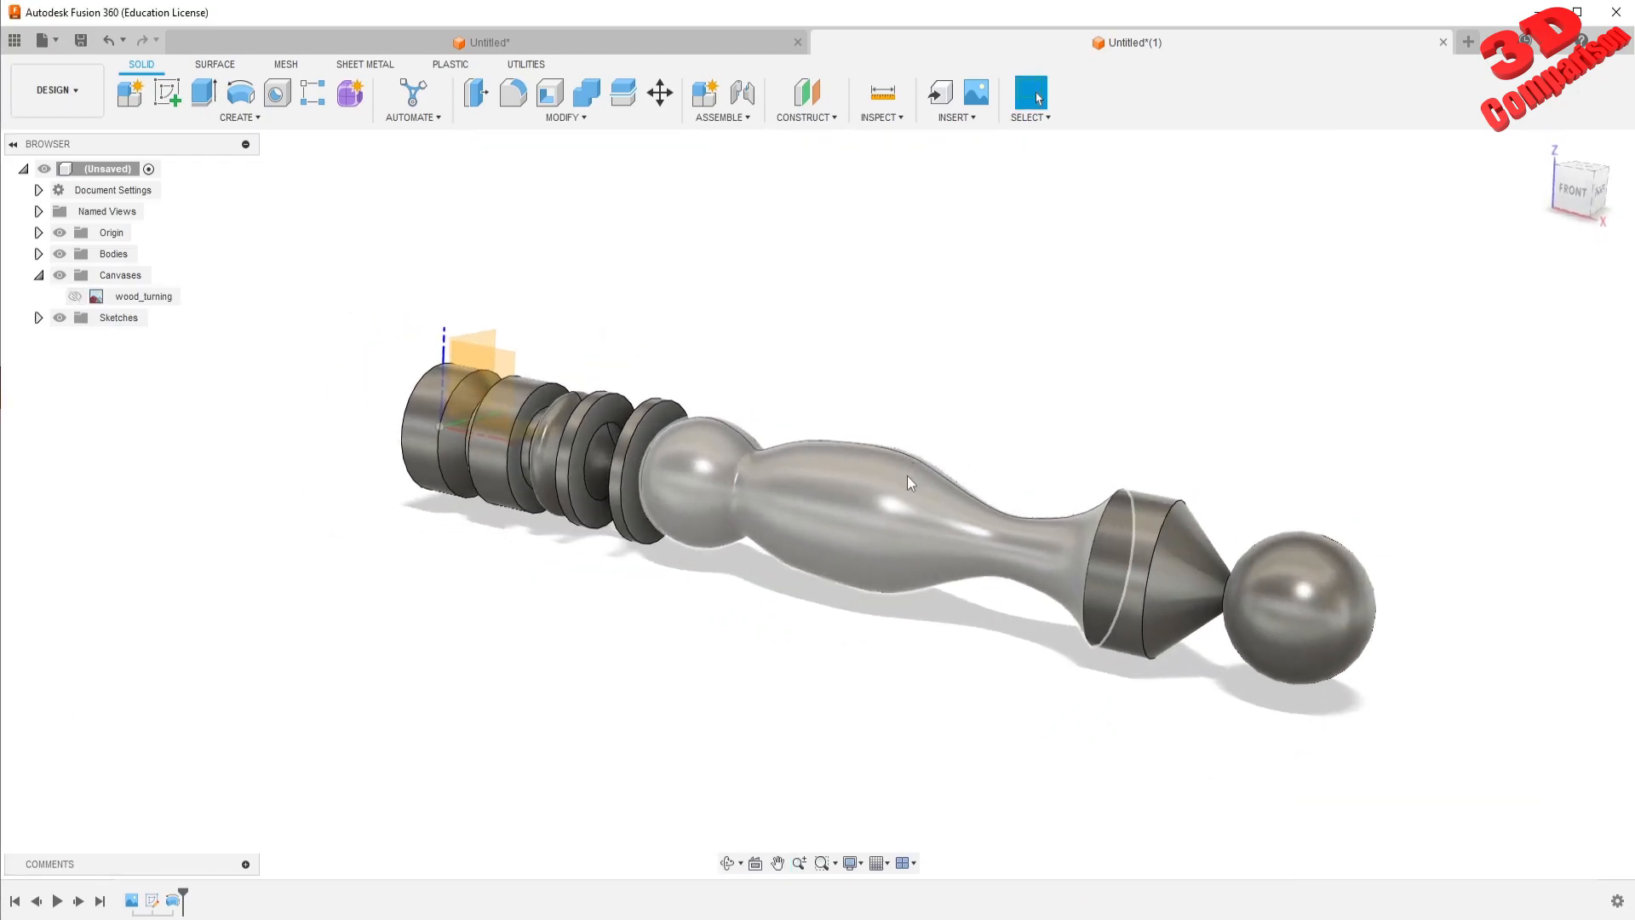
scroll(1188, 584, "up", 2)
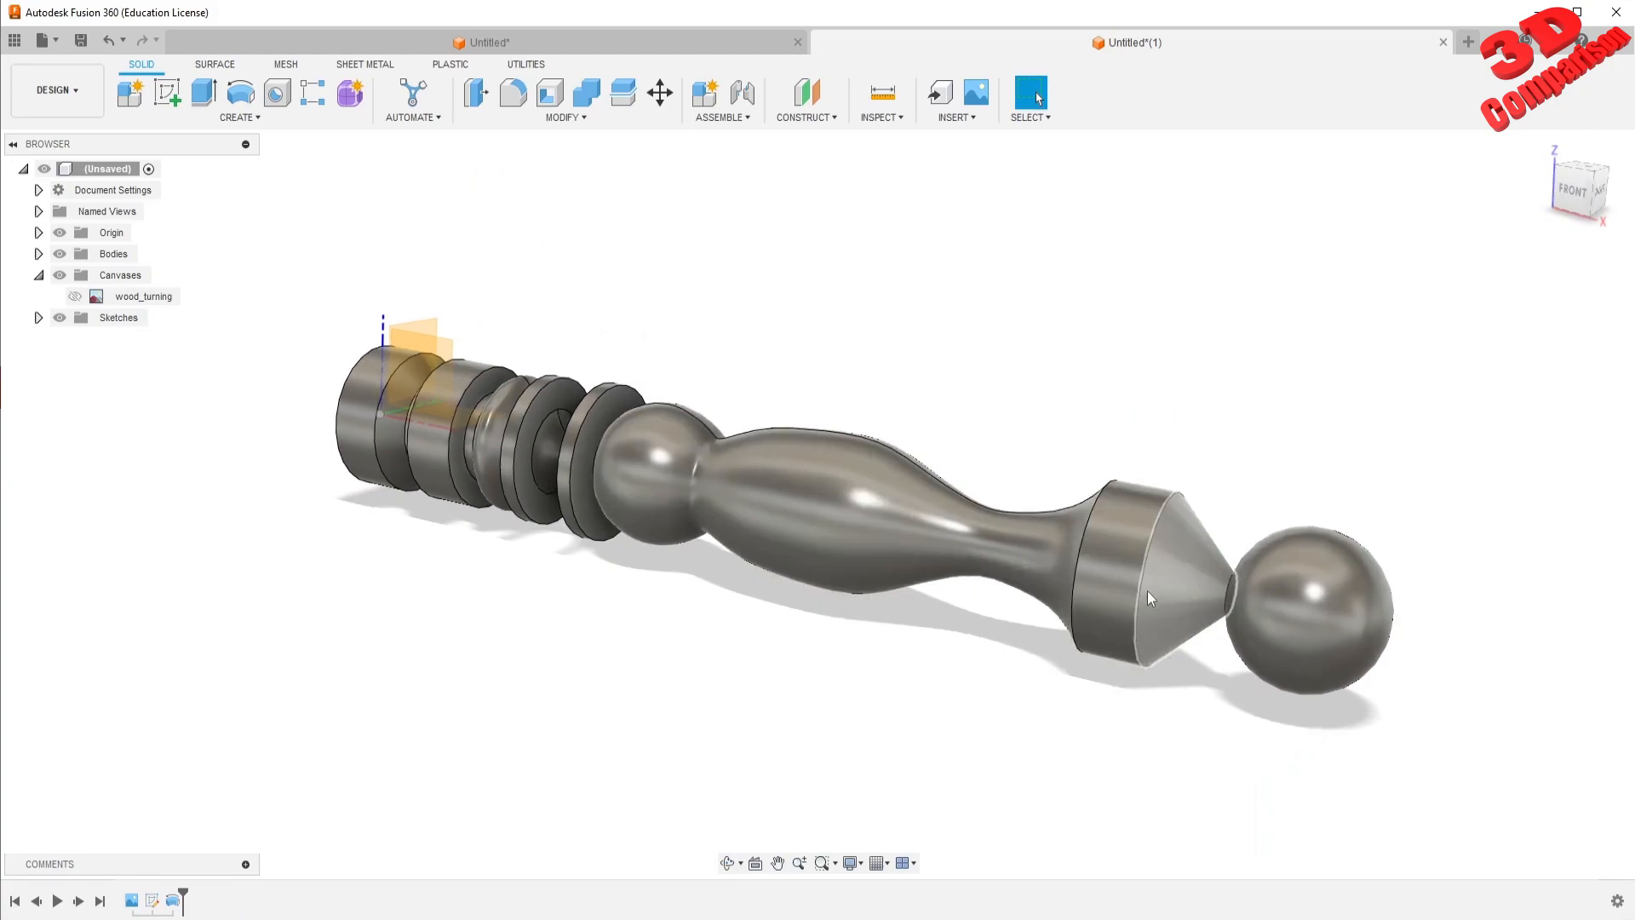
Start the Appearance command and select Body1 together with the curved face running through the Swell and Hollow
key("a")
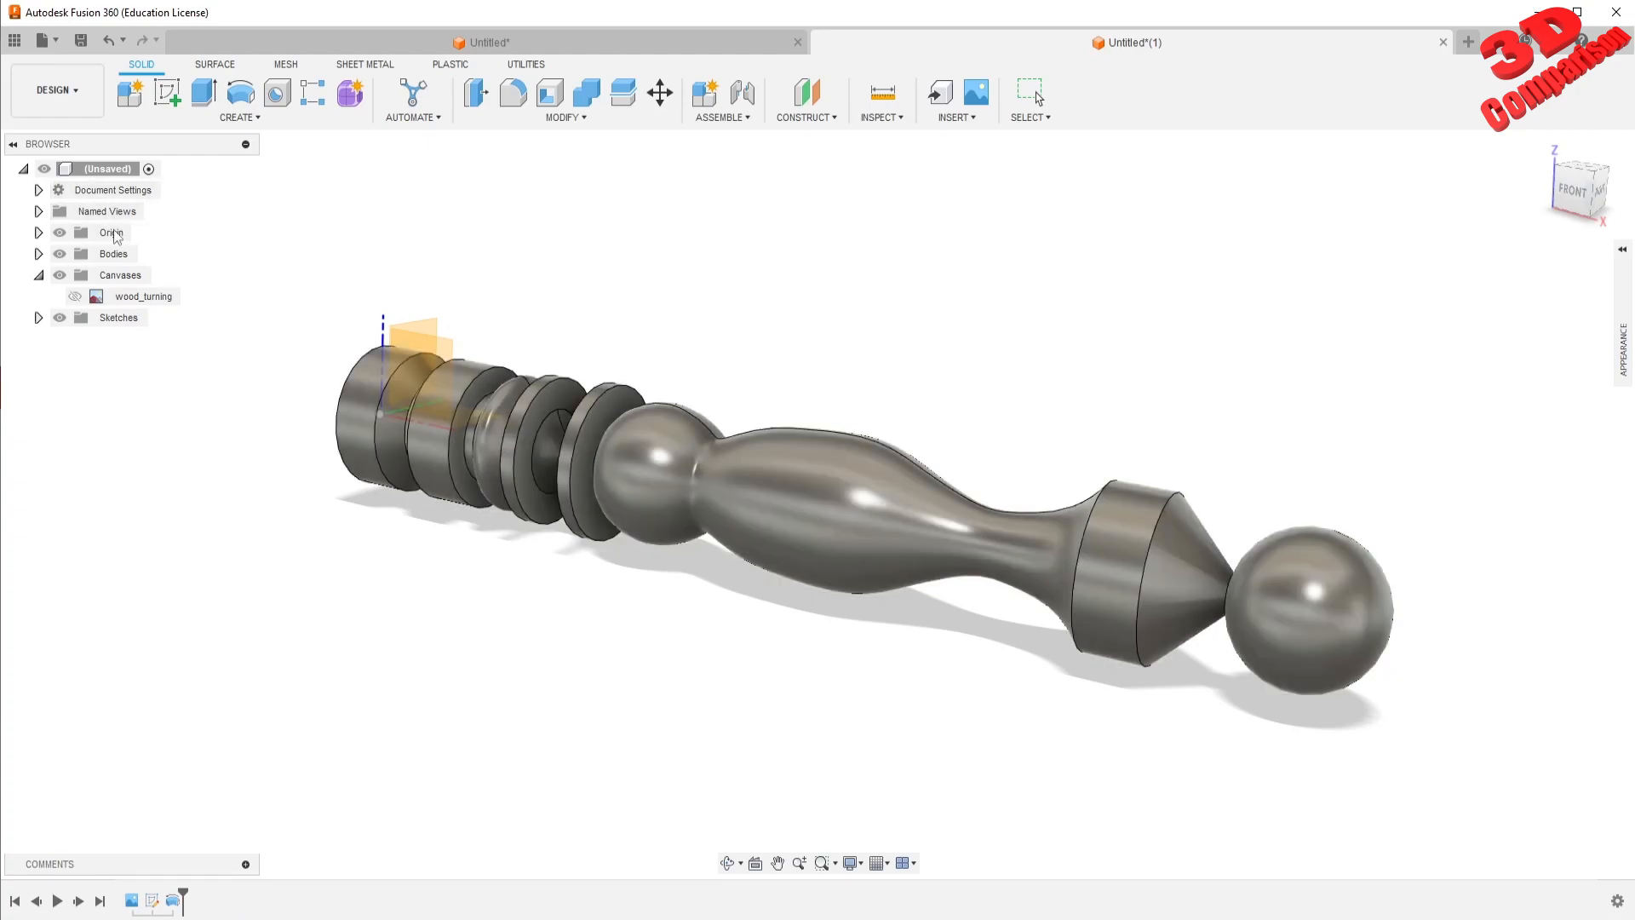
left_click(38, 254)
left_click(128, 275)
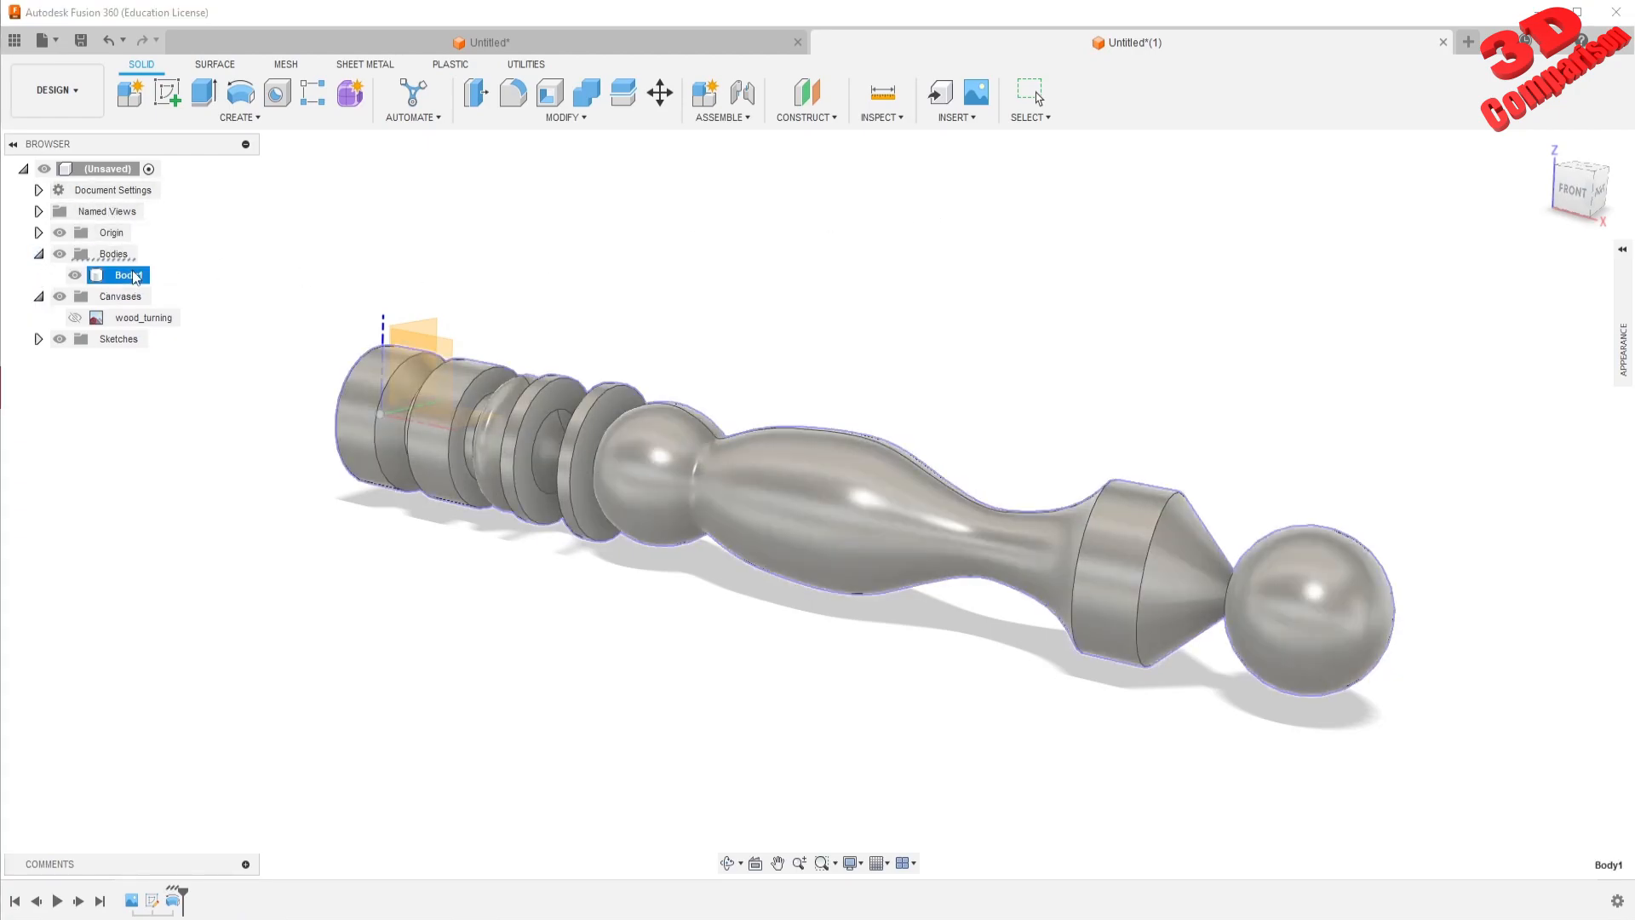
right_click(769, 488)
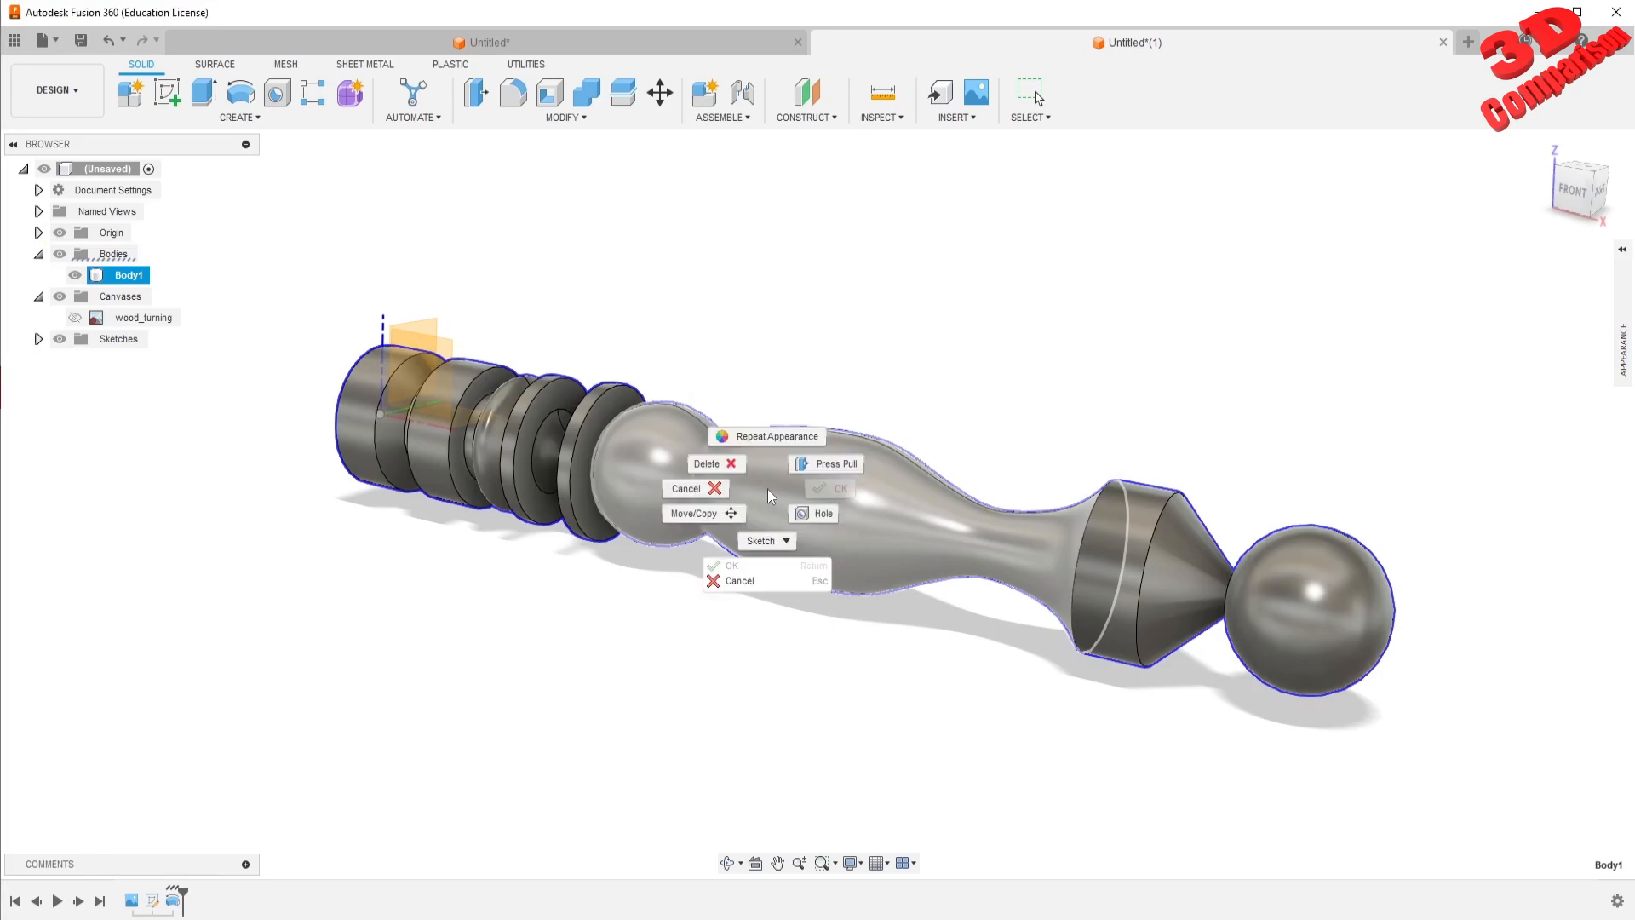
left_click(759, 437)
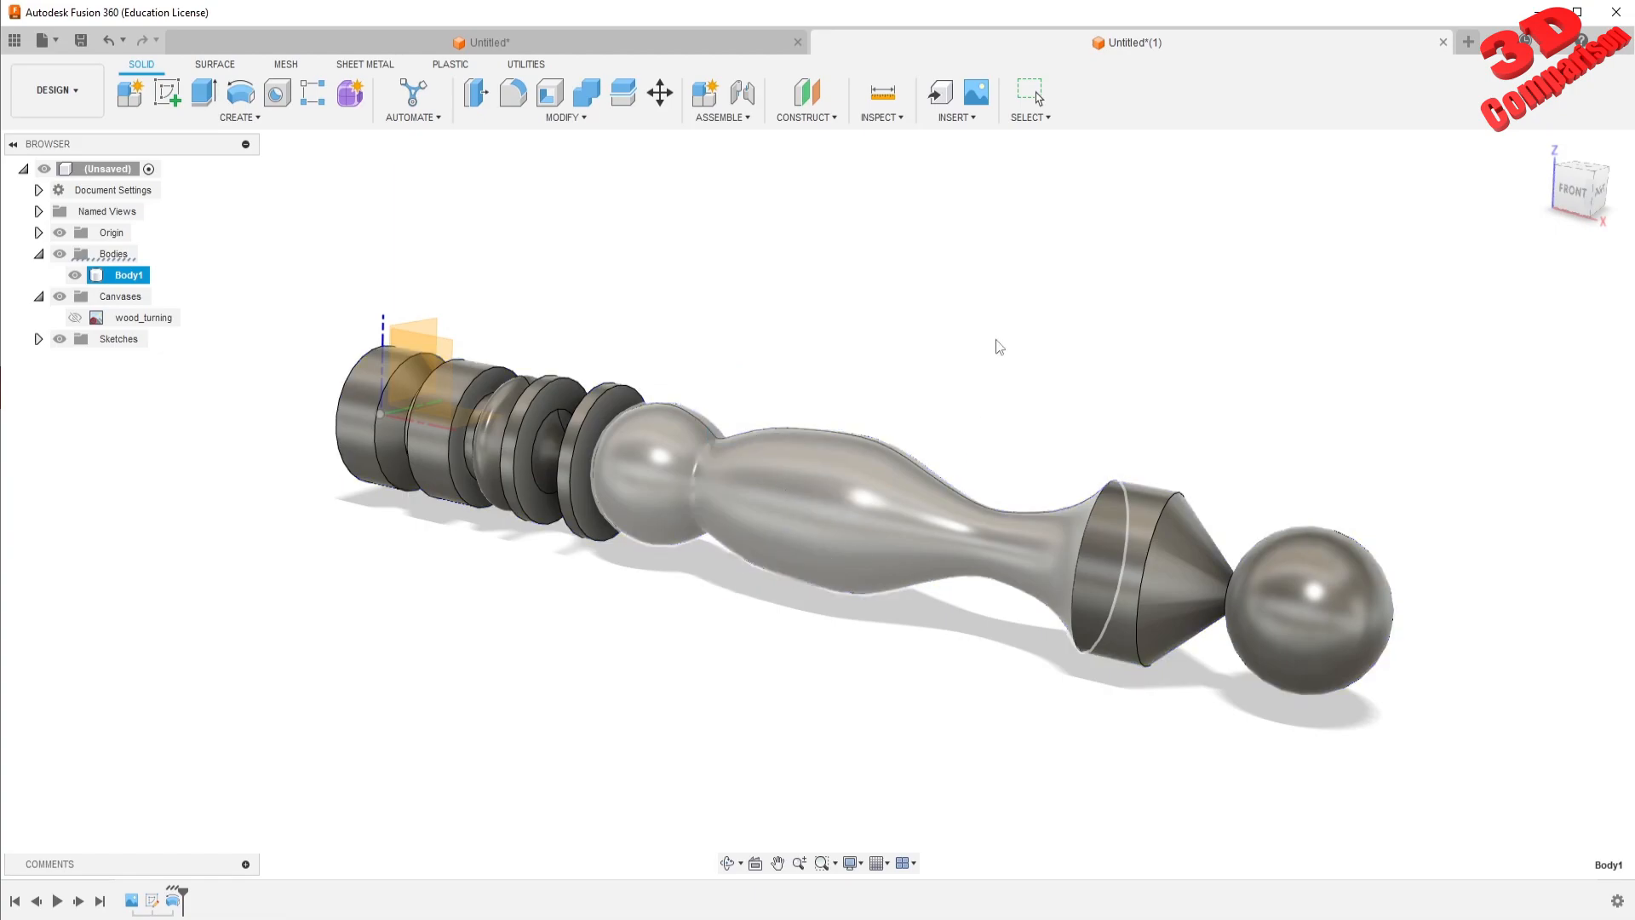
scroll(837, 404, "down", 2)
scroll(908, 434, "up", 1)
left_click(952, 513)
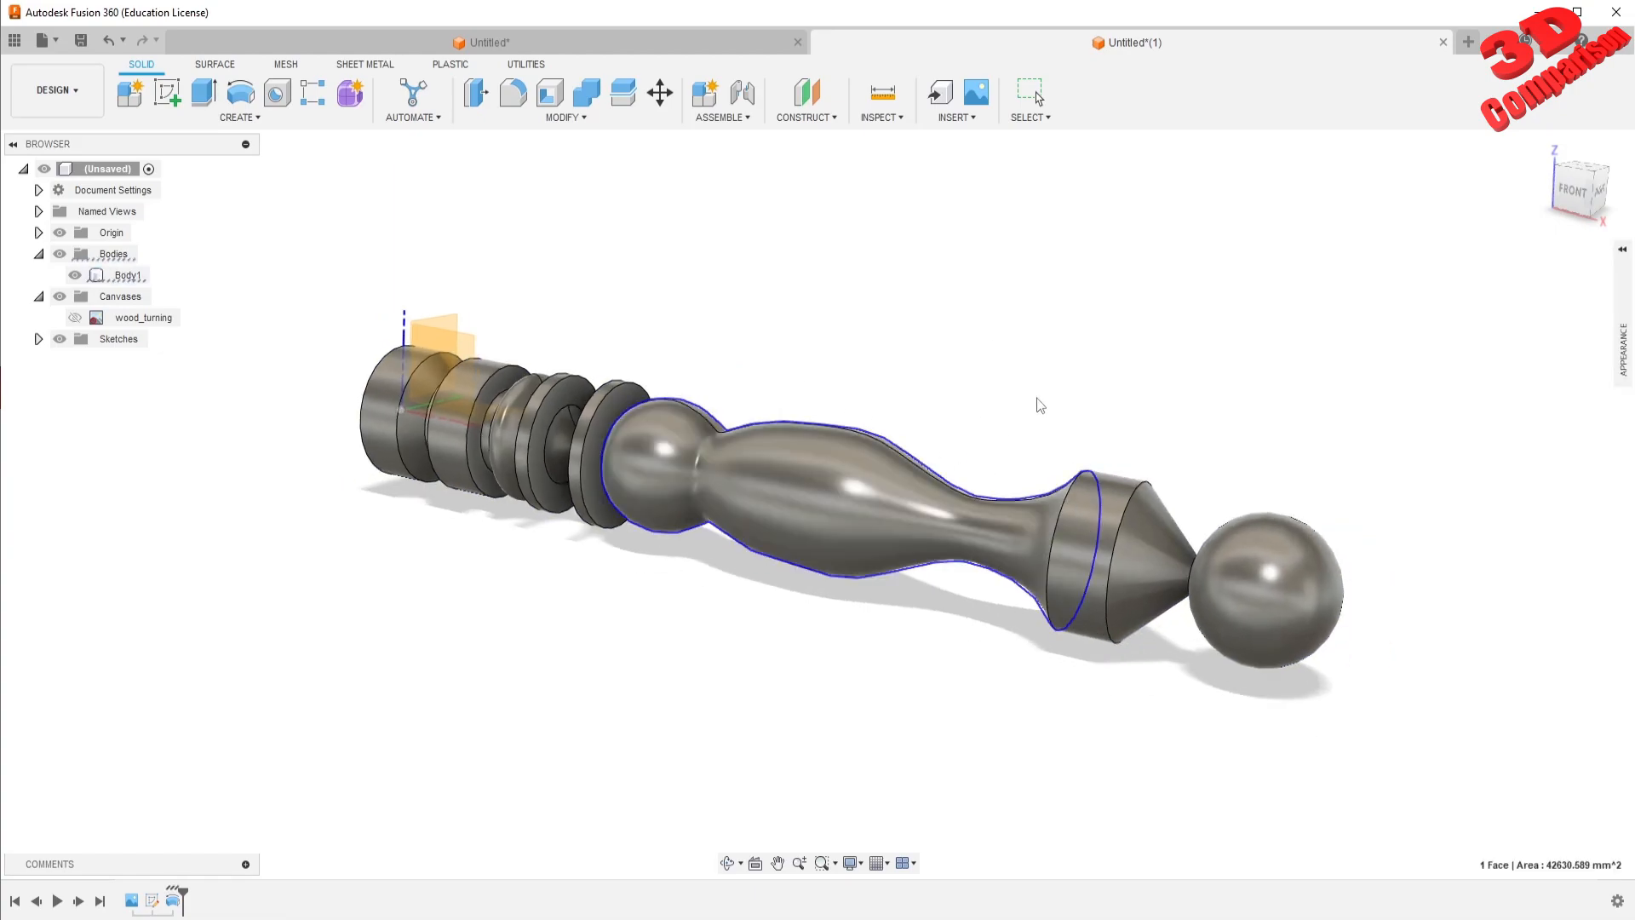
left_click(123, 274, "ctrl")
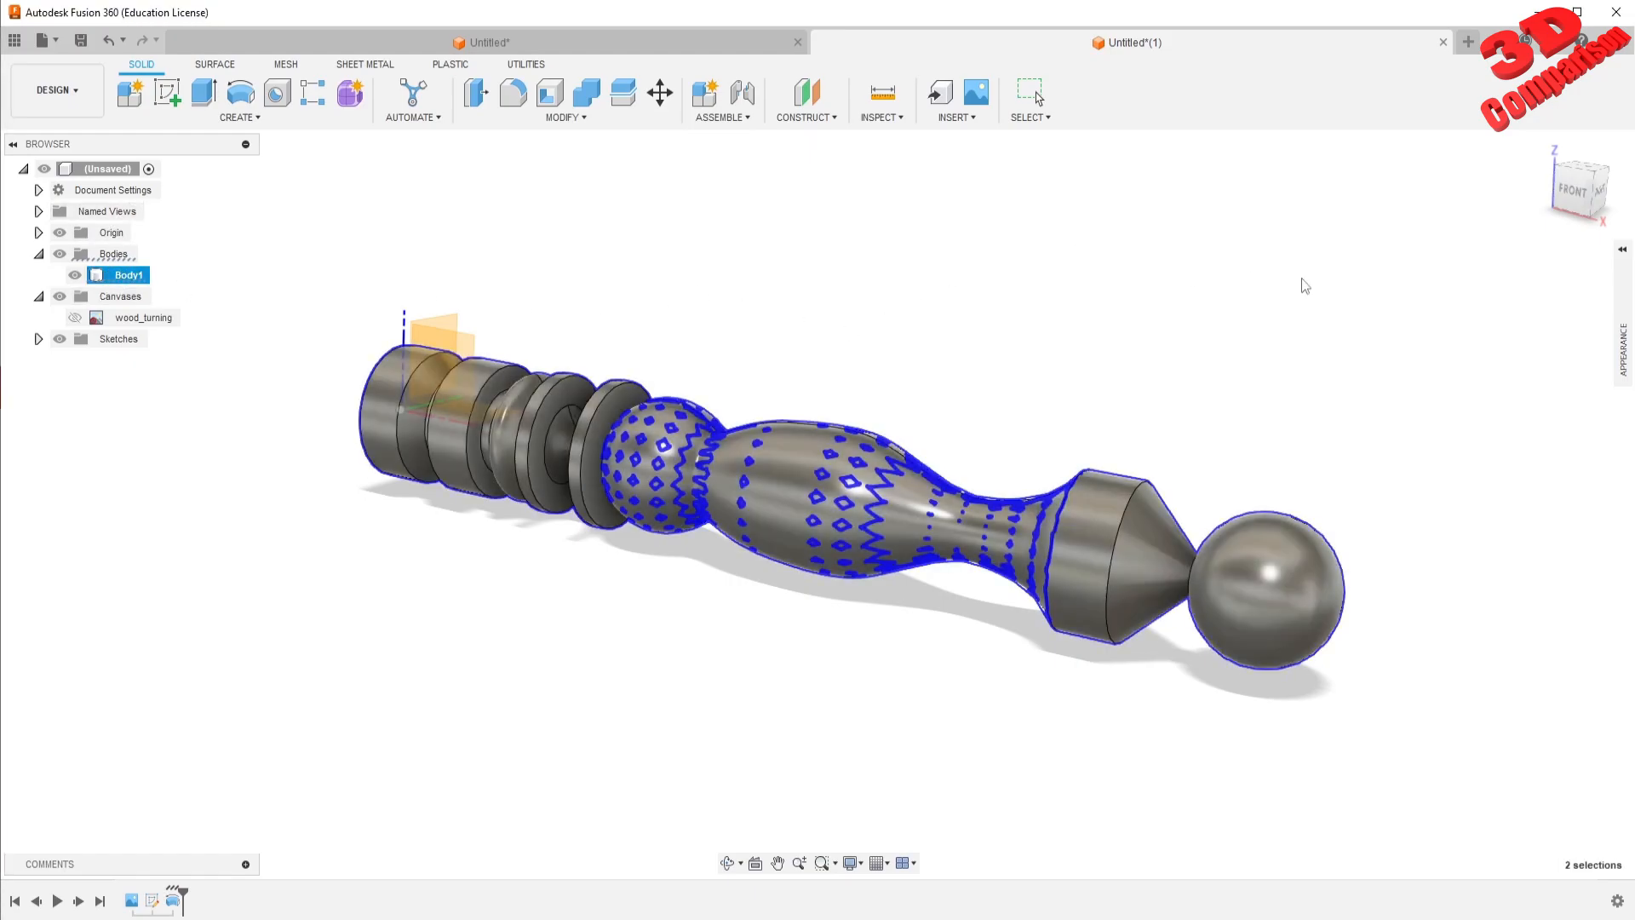
Face the model from the front and search the appearance library for "wood"
left_click(1572, 189)
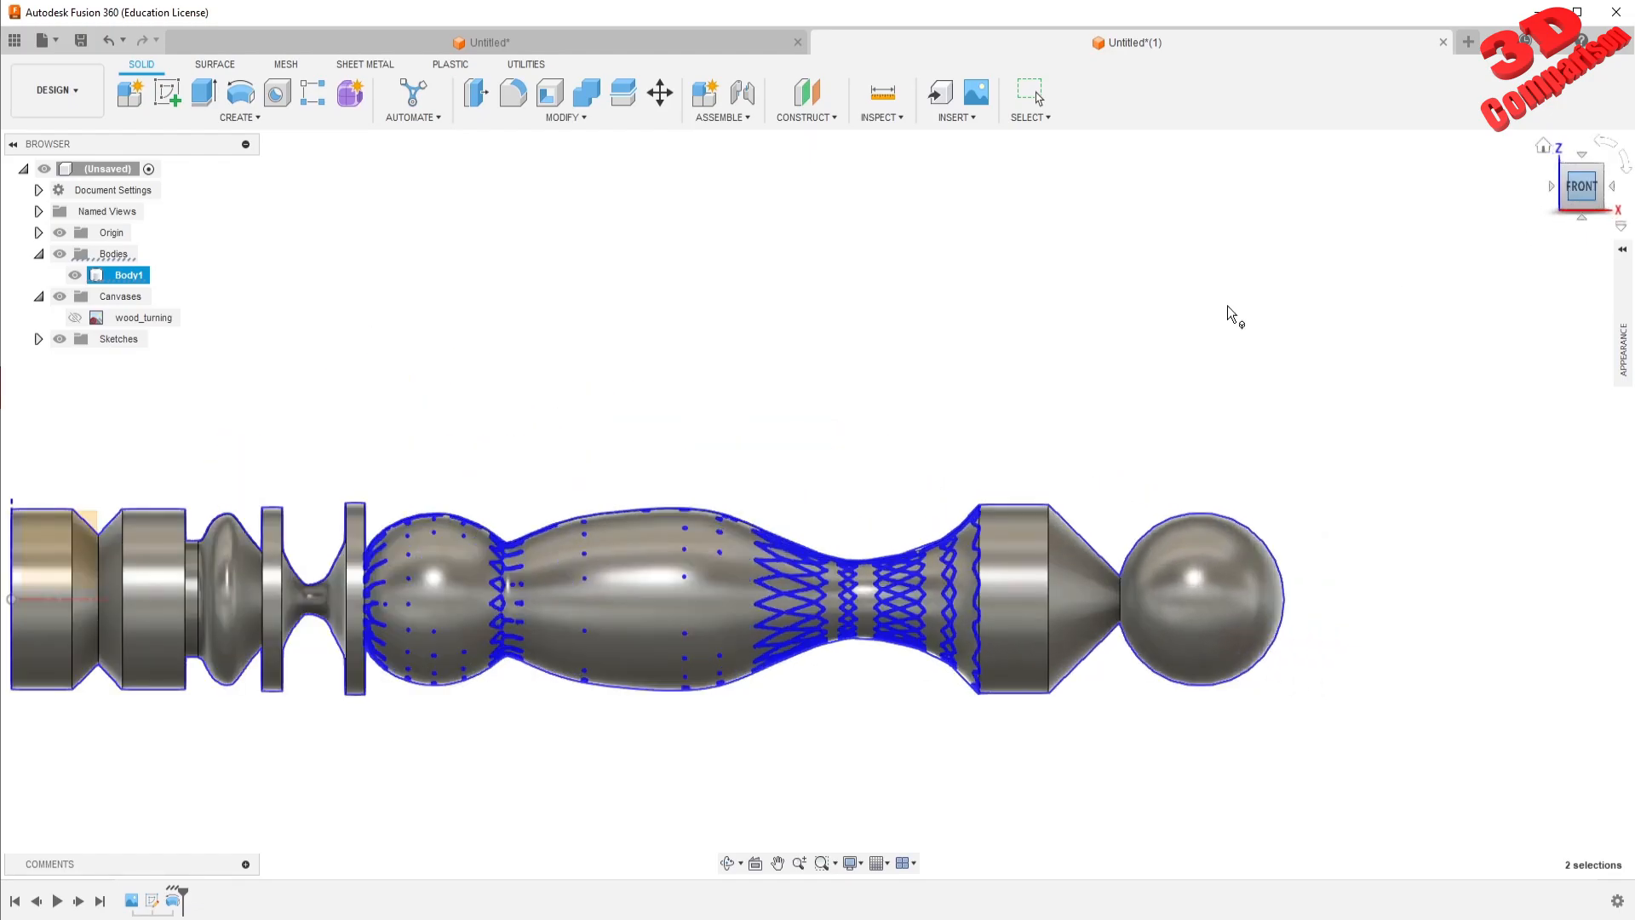
middle_click_drag(477, 483, 613, 451, "shift")
left_click(1595, 193)
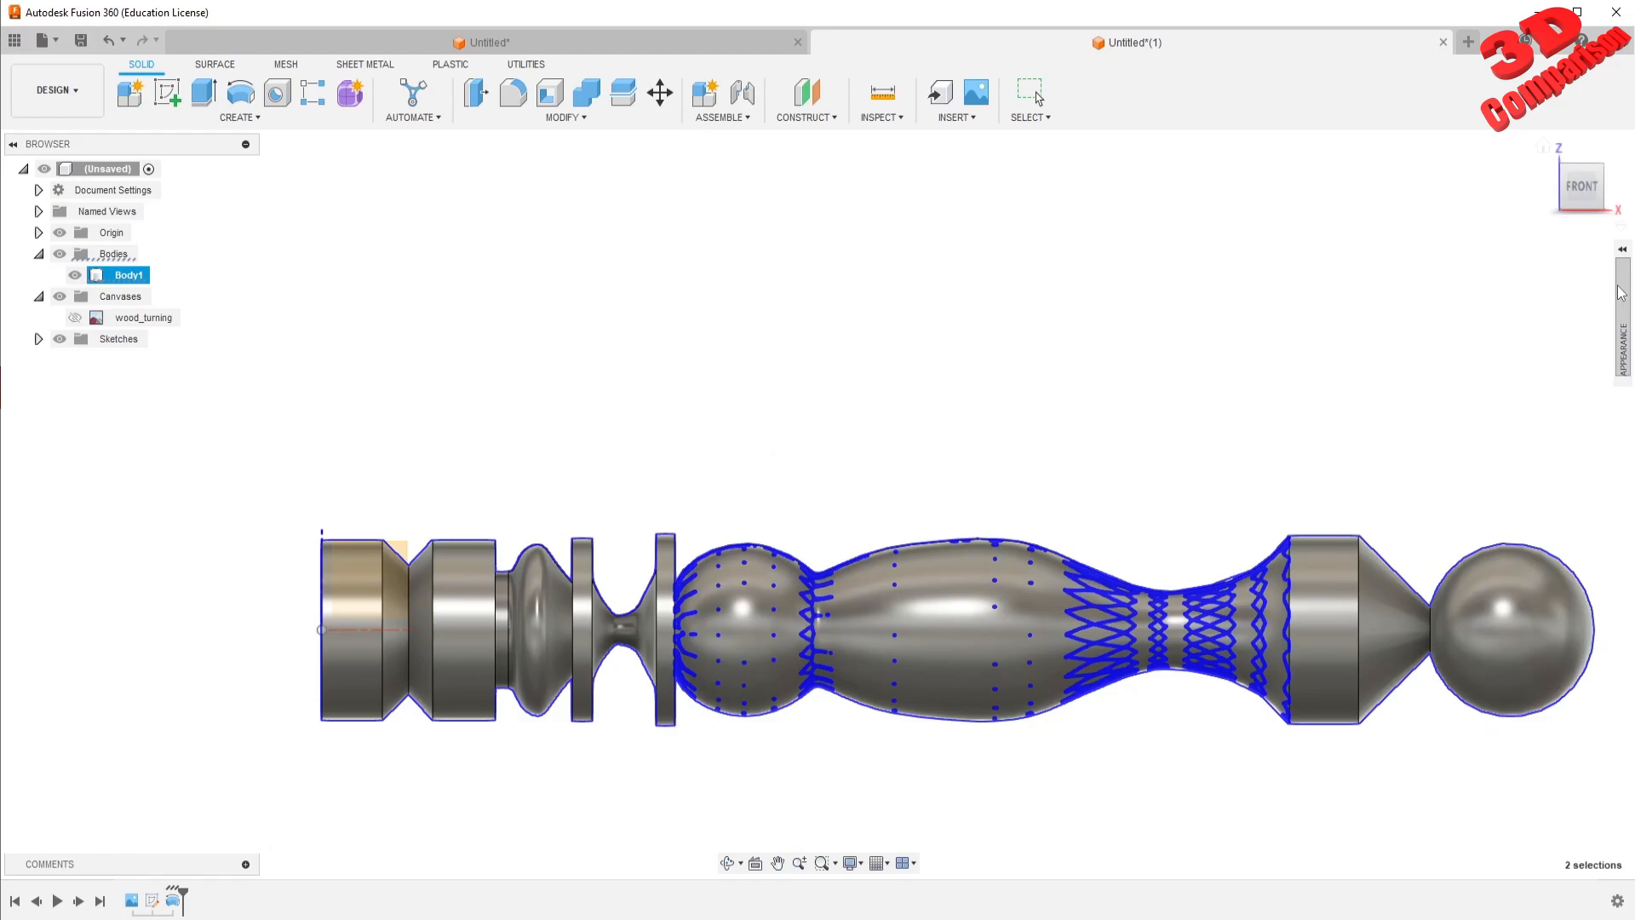
left_click(1622, 289)
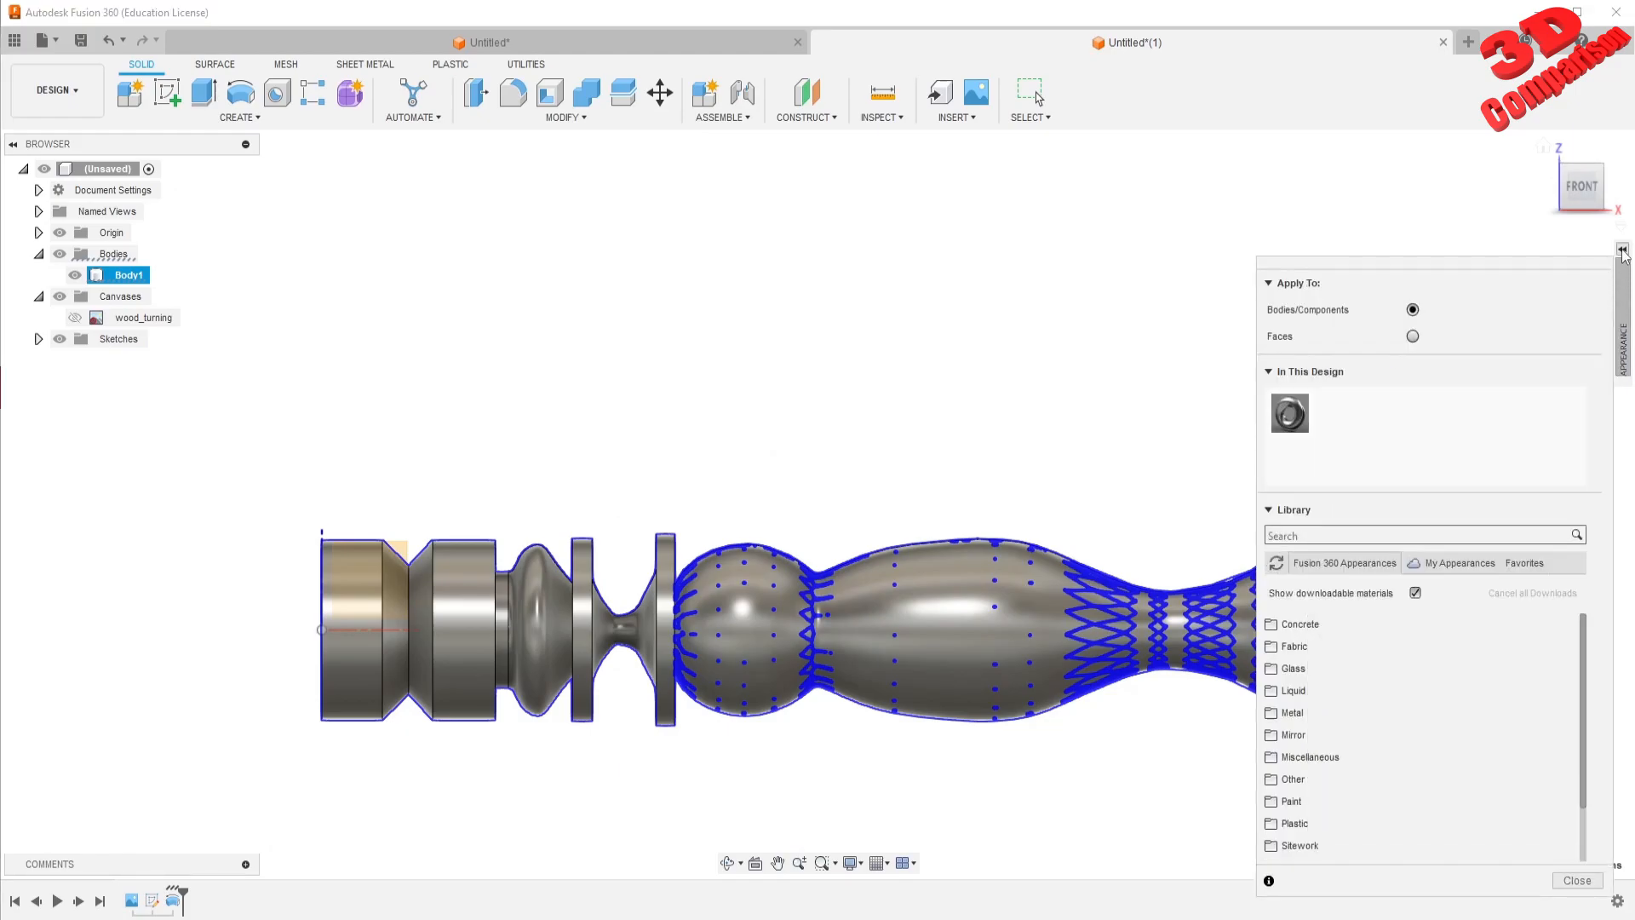
left_click(1317, 537)
type("wood")
key("Return")
scroll(1393, 741, "down", 1)
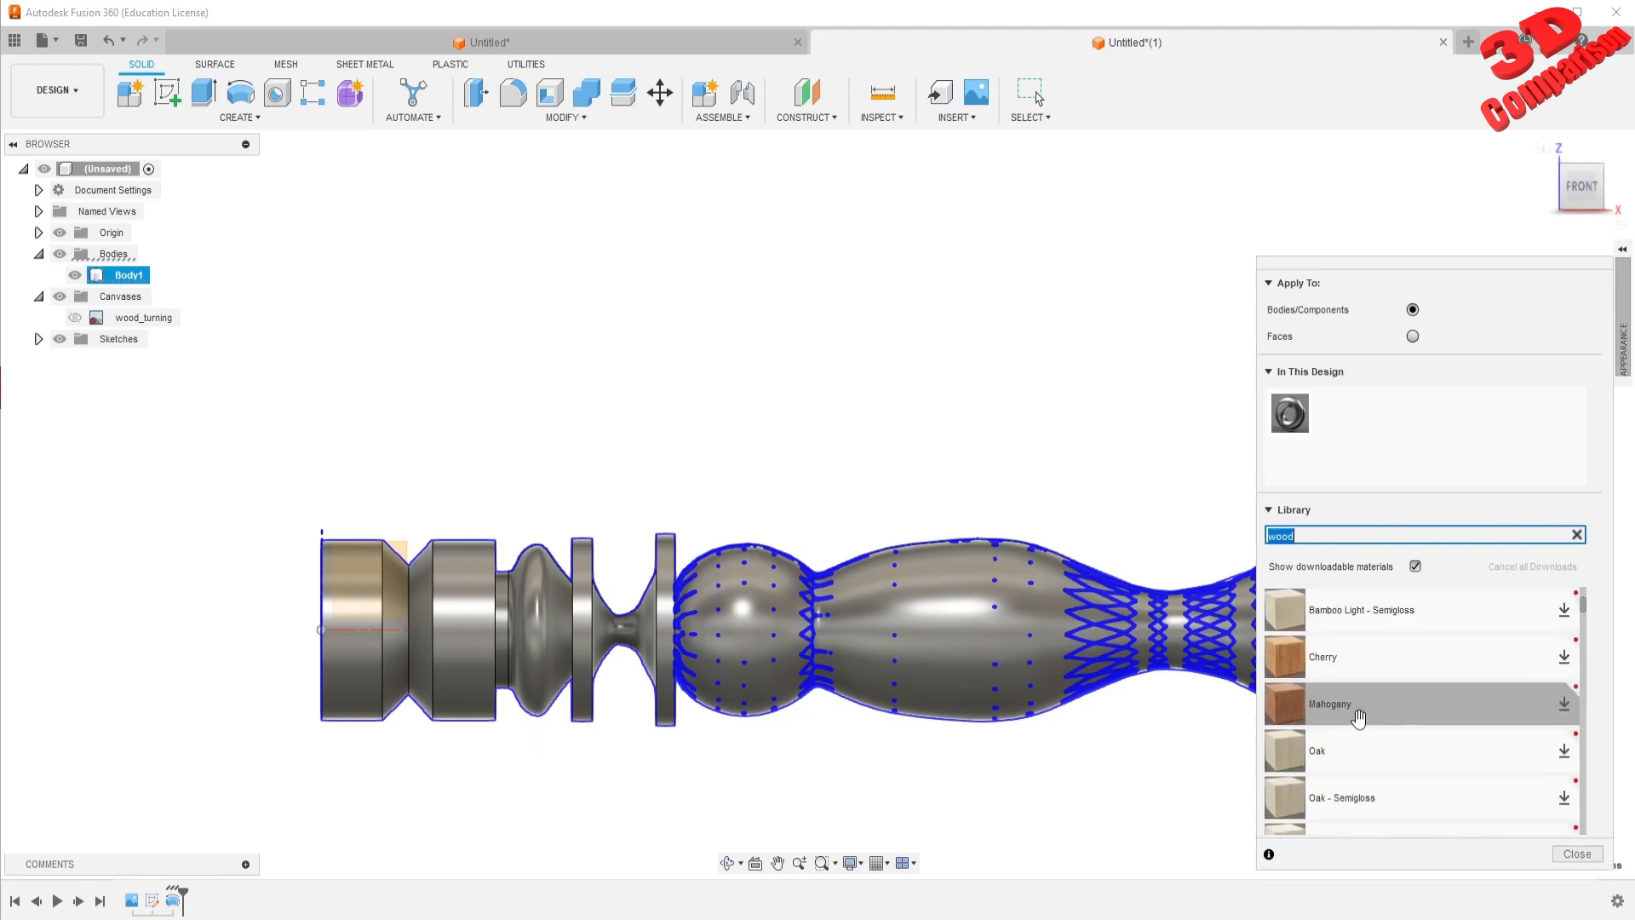
Apply the Cherry wood appearance to the turned body
left_click_drag(1333, 663, 983, 630)
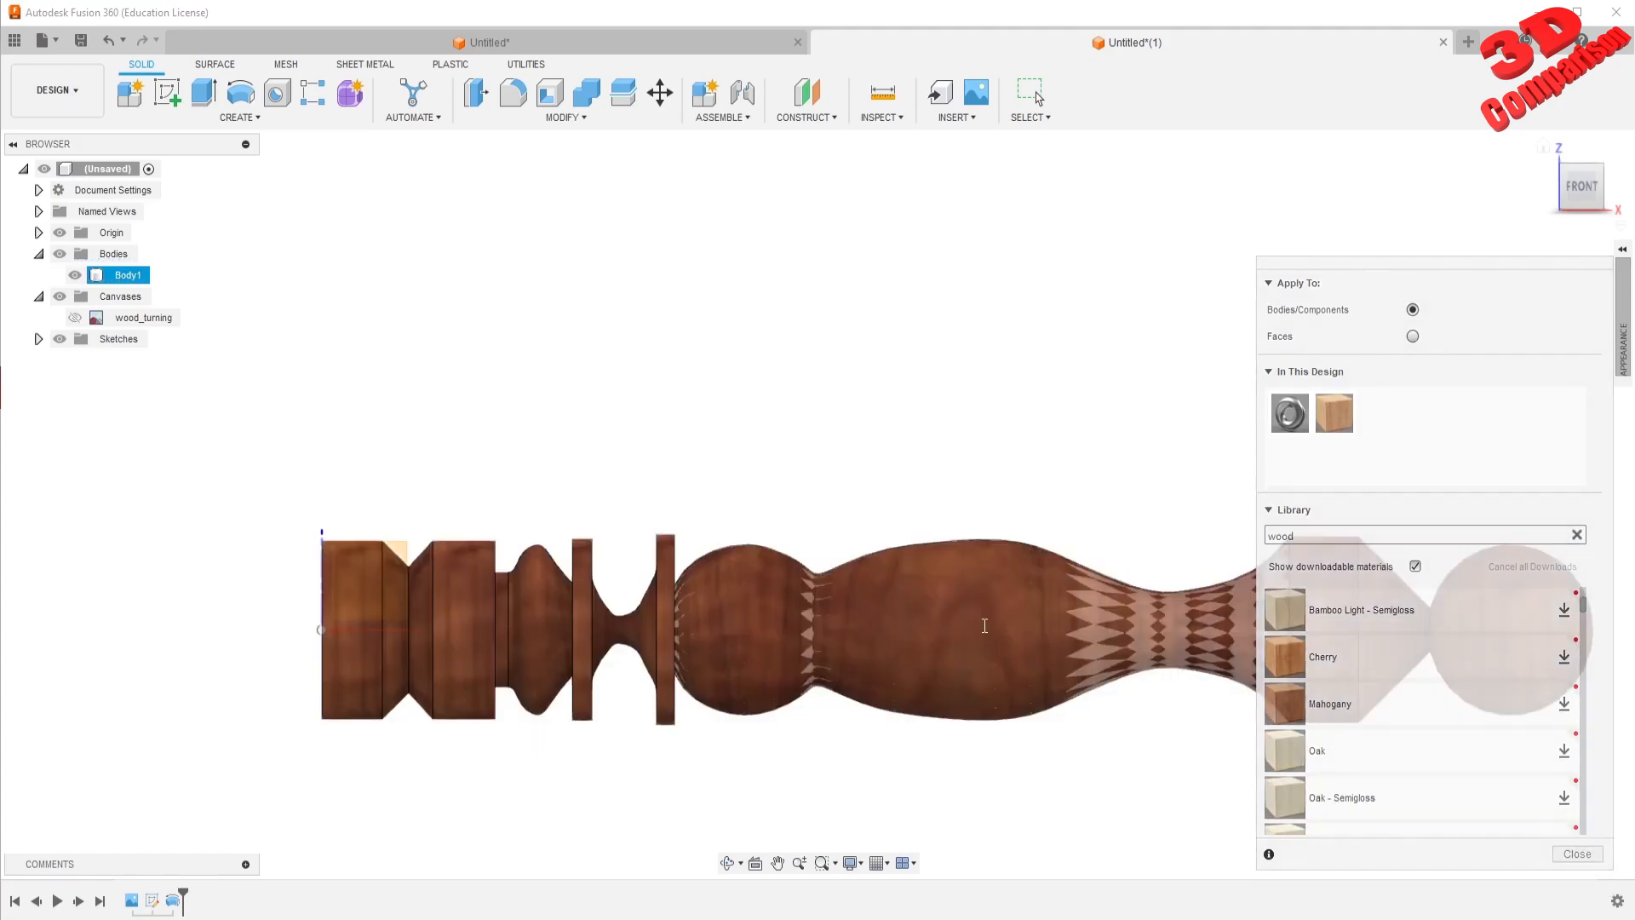
scroll(981, 553, "down", 3)
middle_click_drag(988, 520, 856, 503, "shift")
key("Escape")
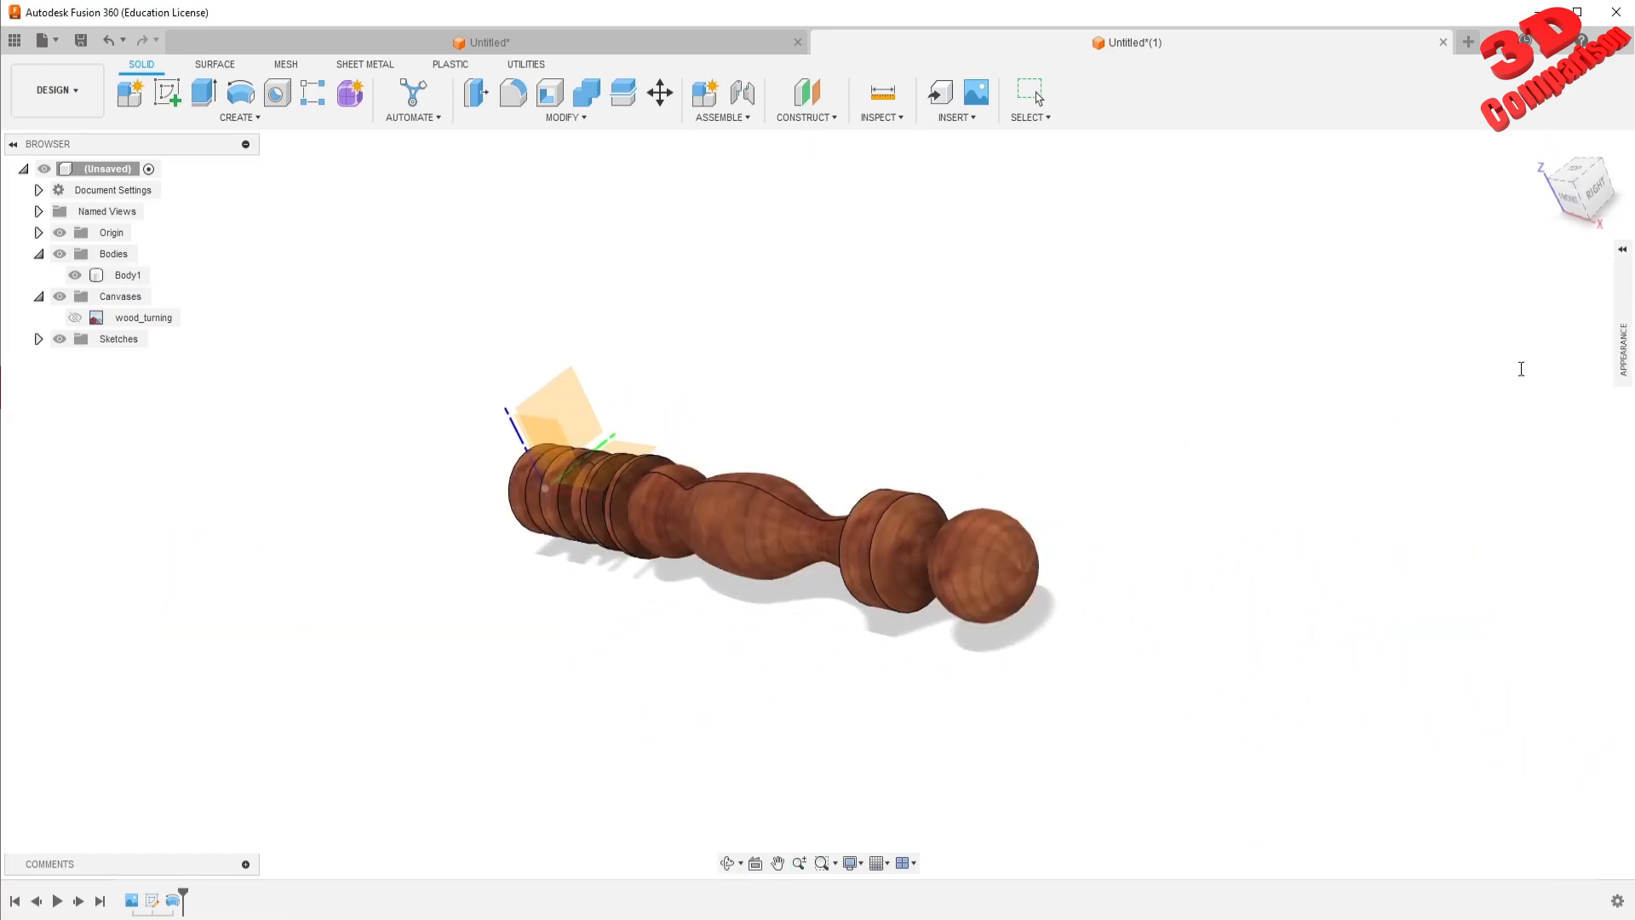
left_click(1627, 262)
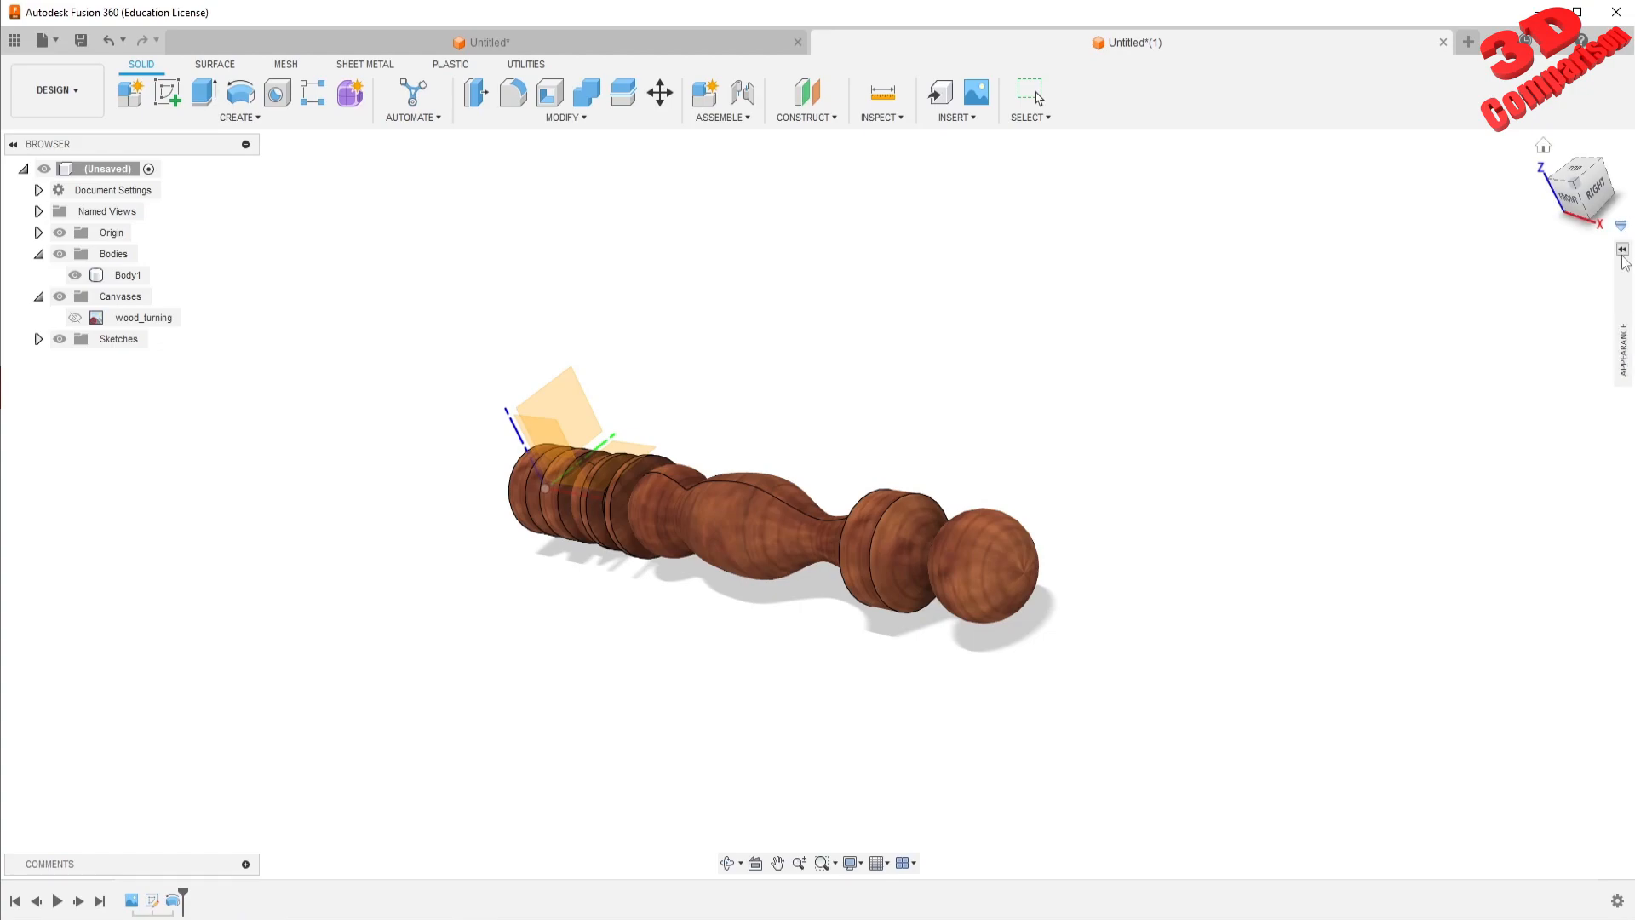
scroll(788, 499, "up", 3)
middle_click_drag(633, 461, 638, 419, "shift")
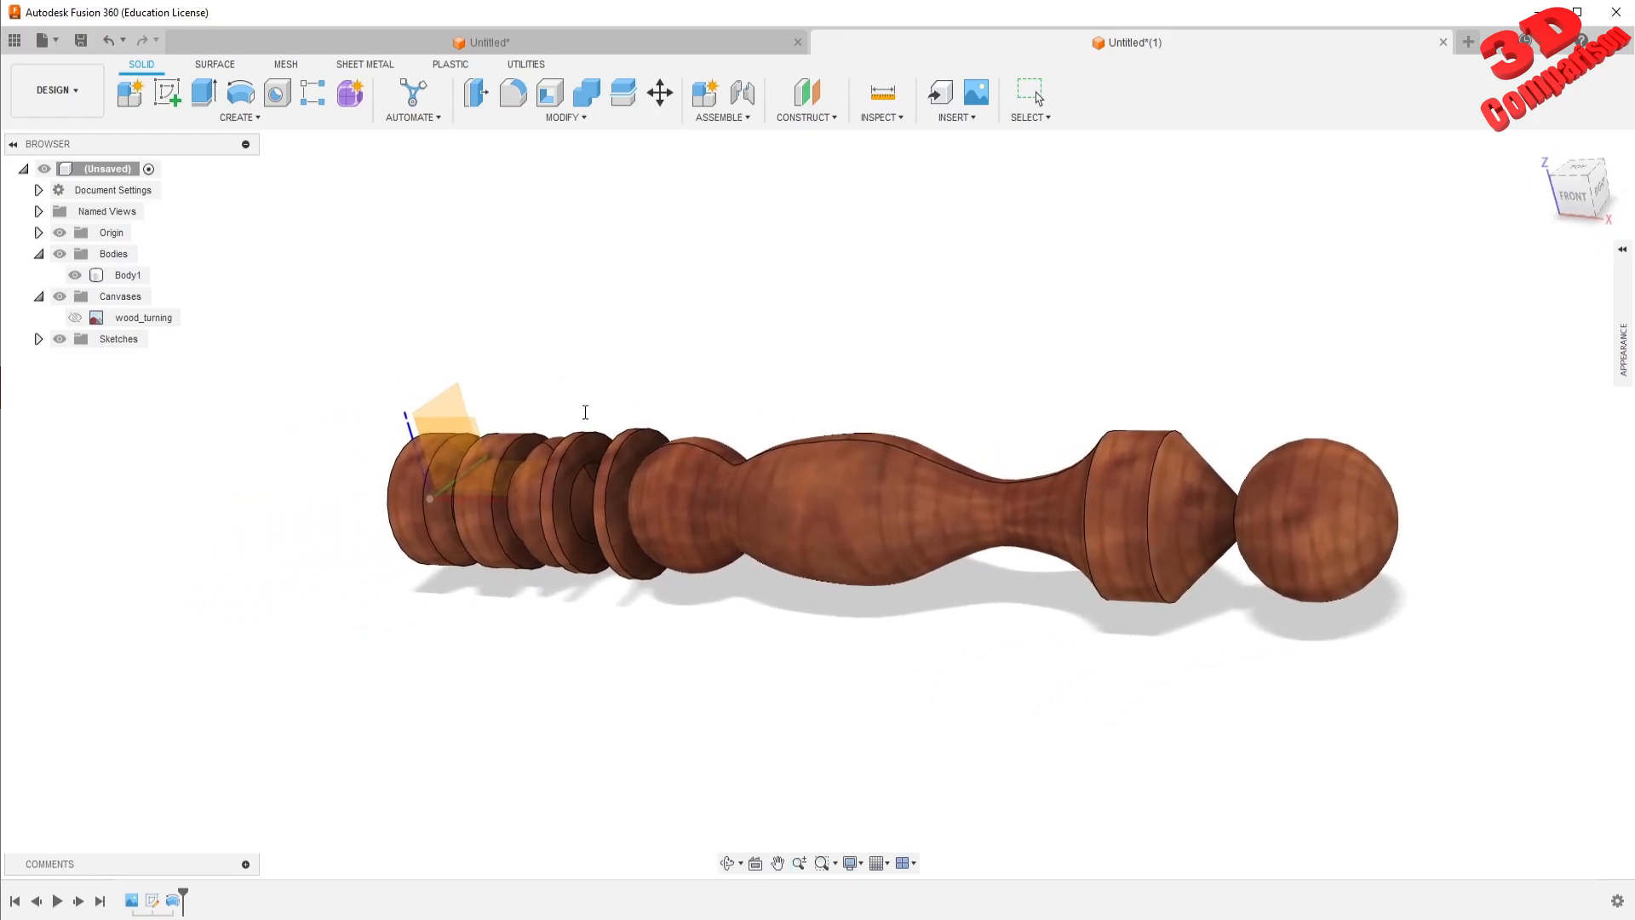
Show the wood_turning canvas again and compare it with the wooden body
left_click(75, 318)
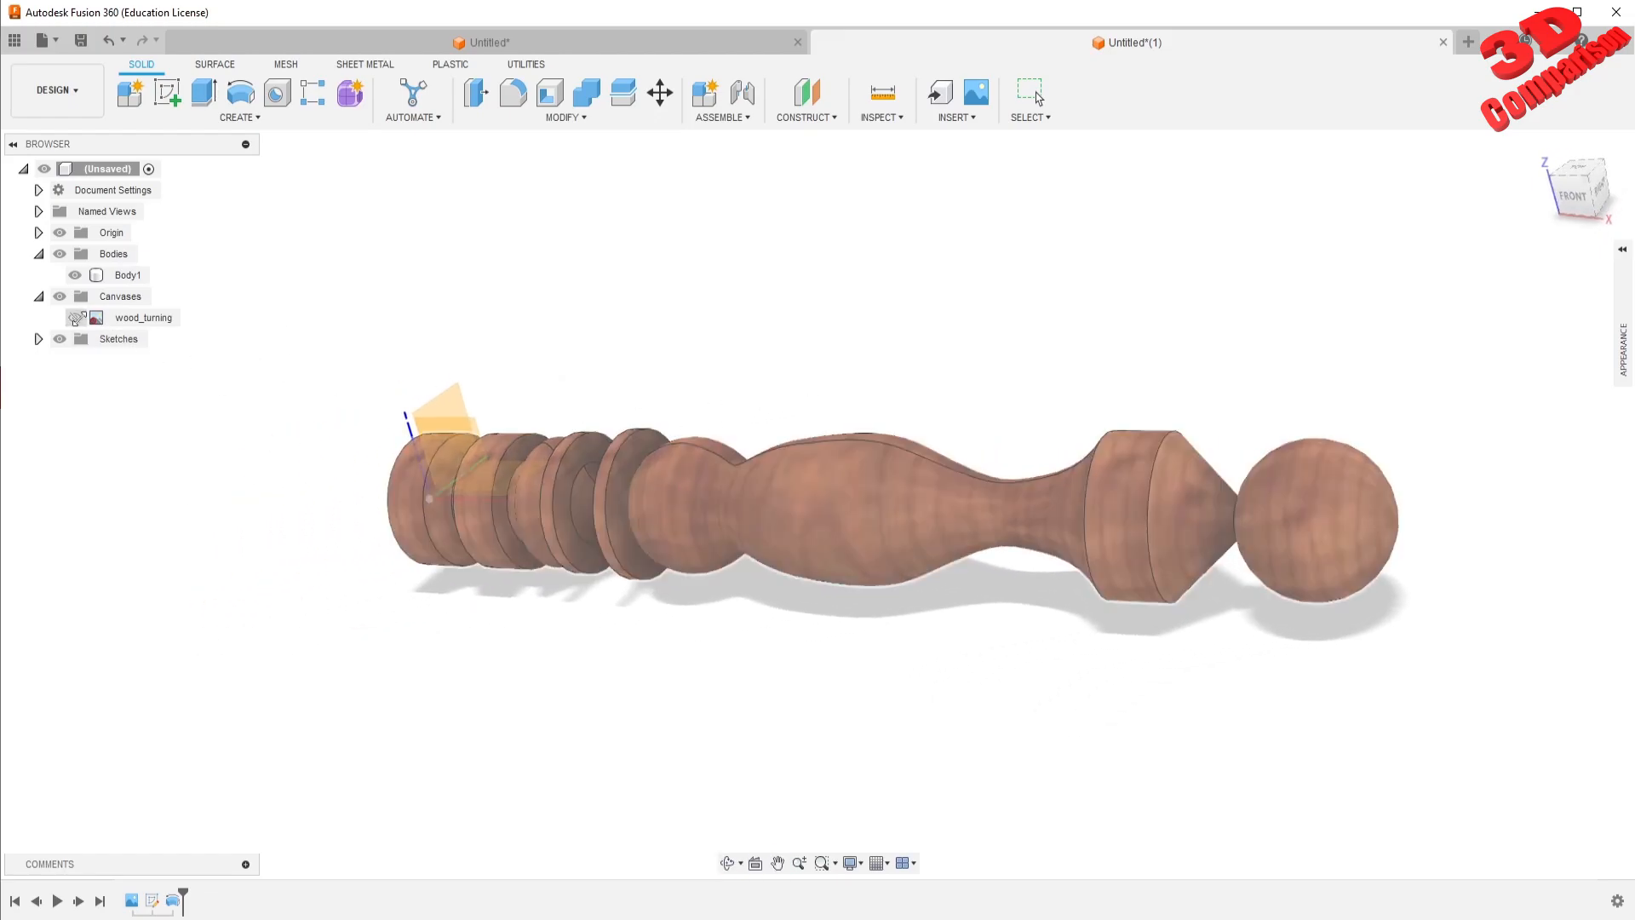
left_click(76, 319)
scroll(920, 314, "down", 2)
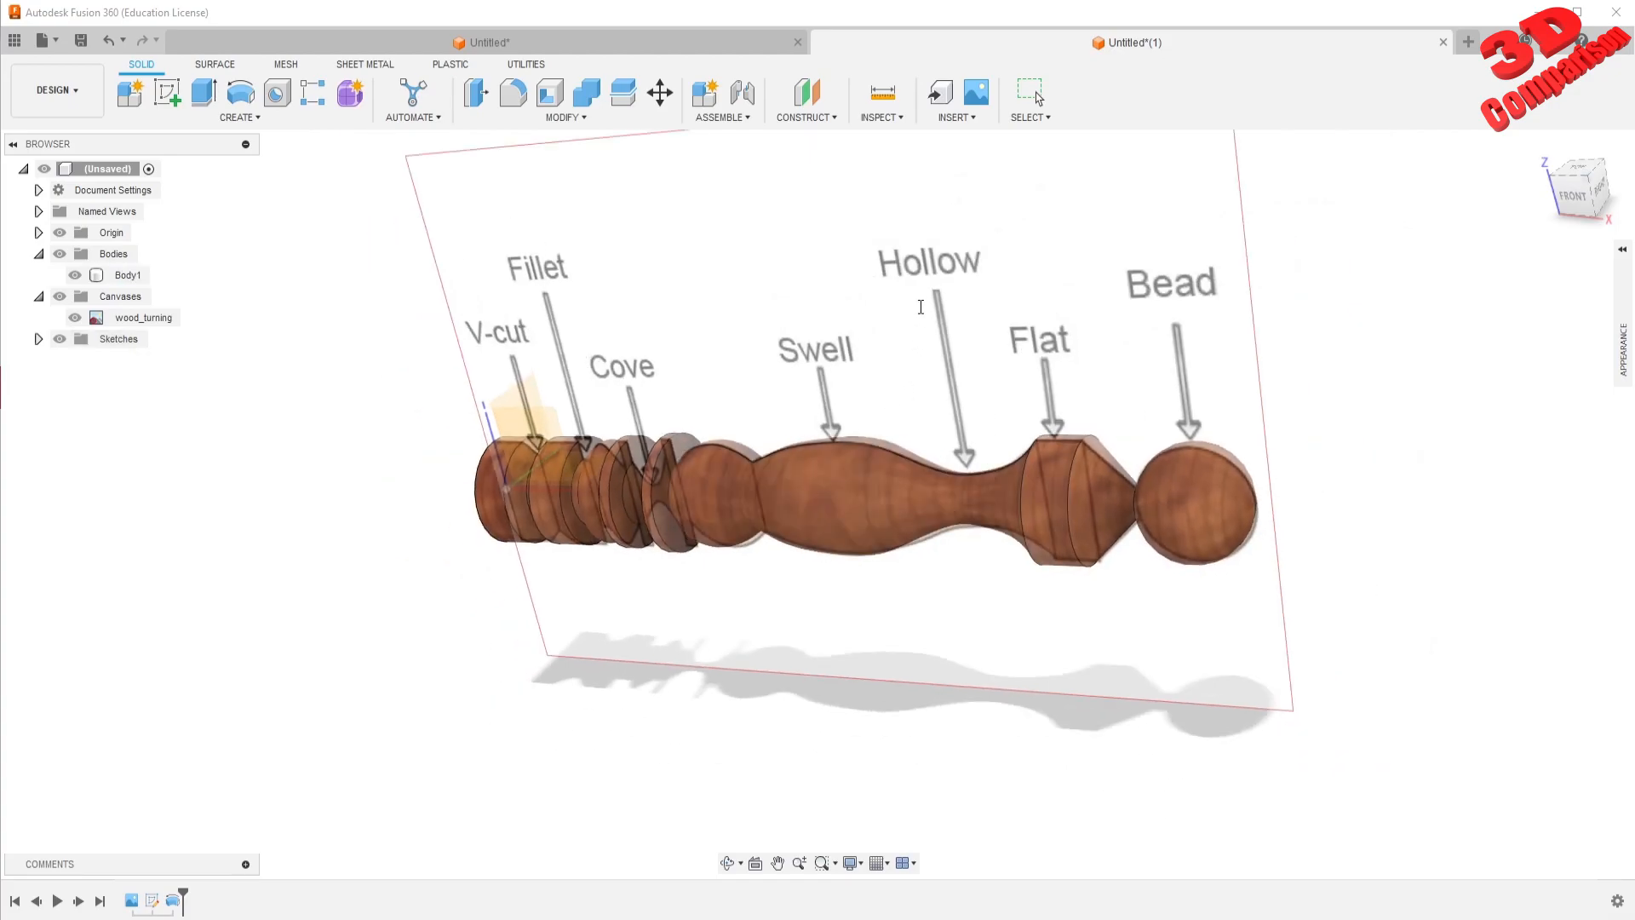
left_click(693, 513)
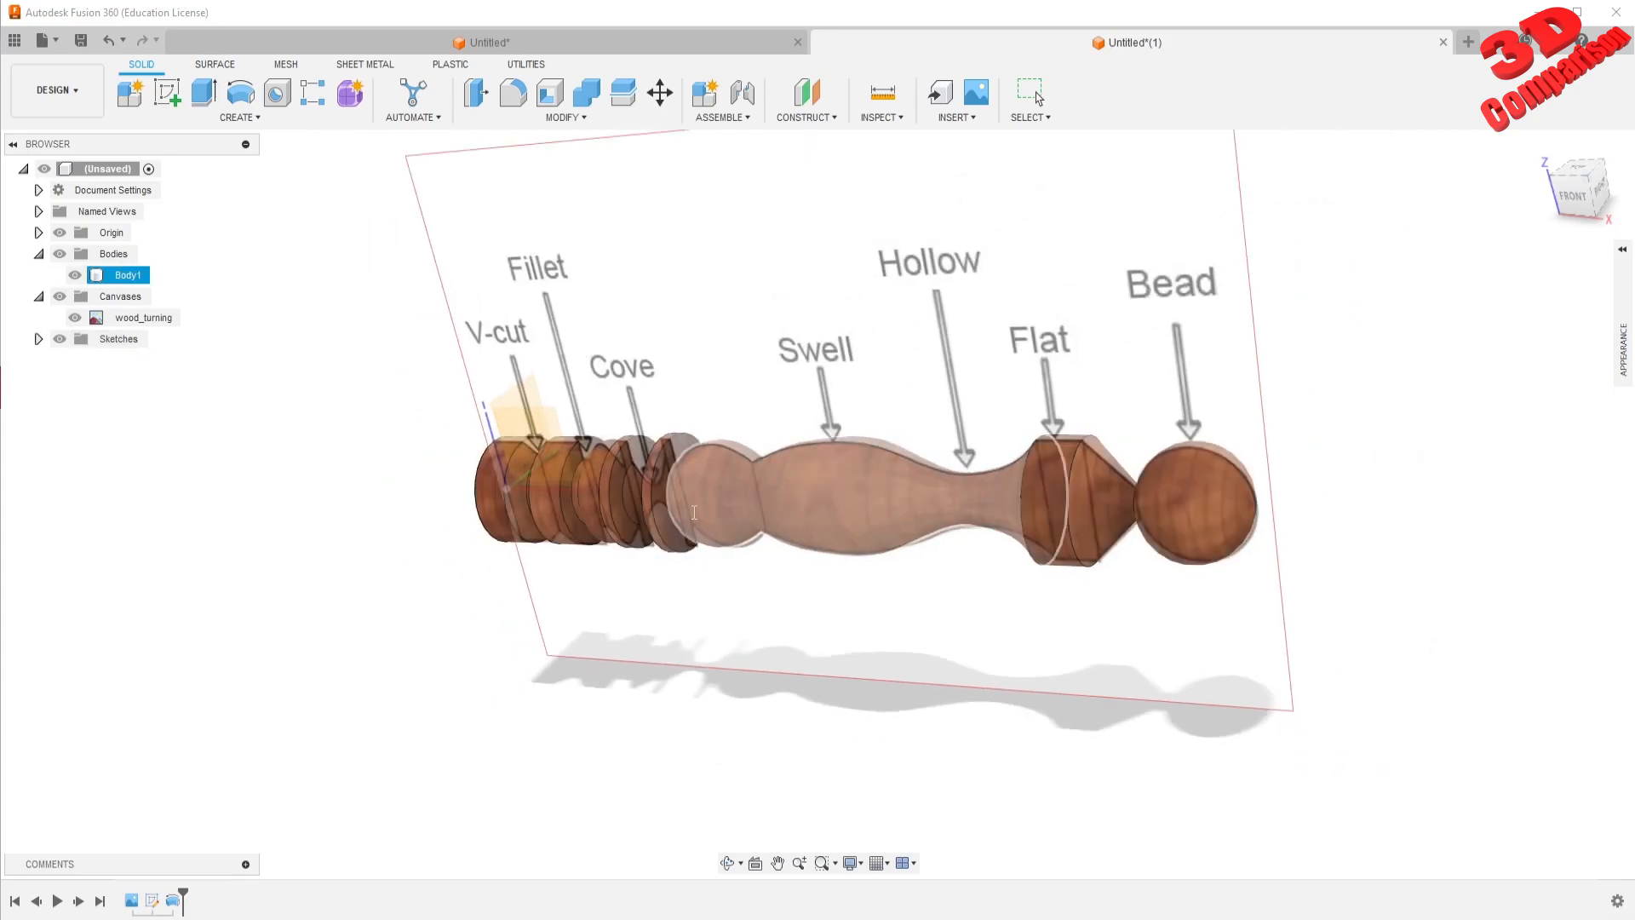
middle_click_drag(862, 391, 883, 483)
middle_click_drag(774, 440, 801, 397)
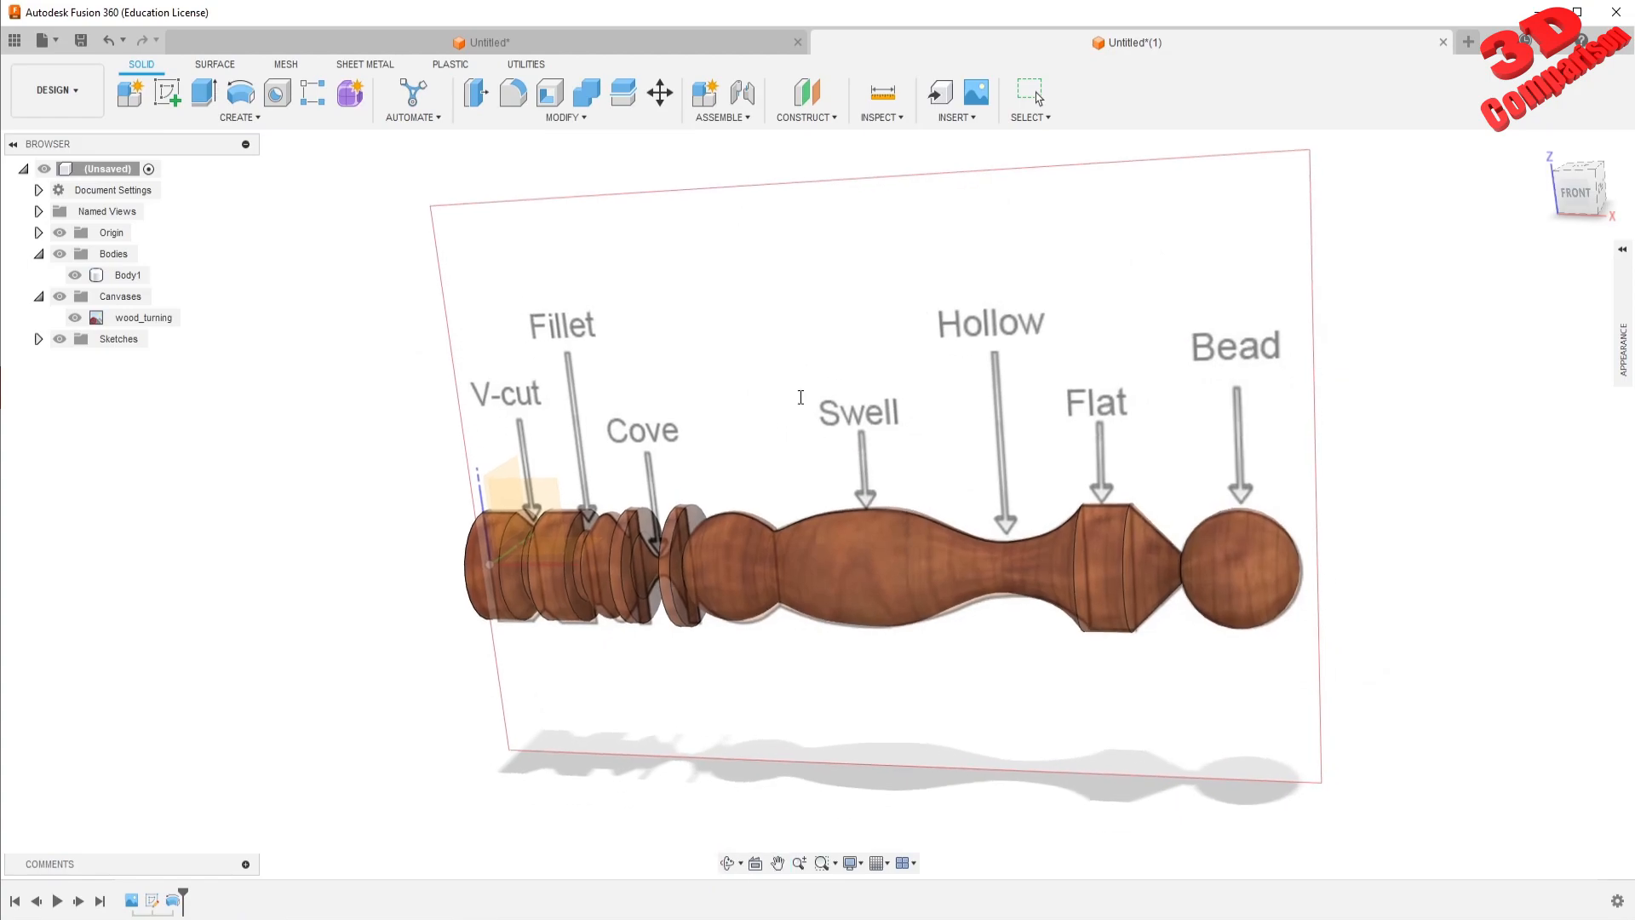